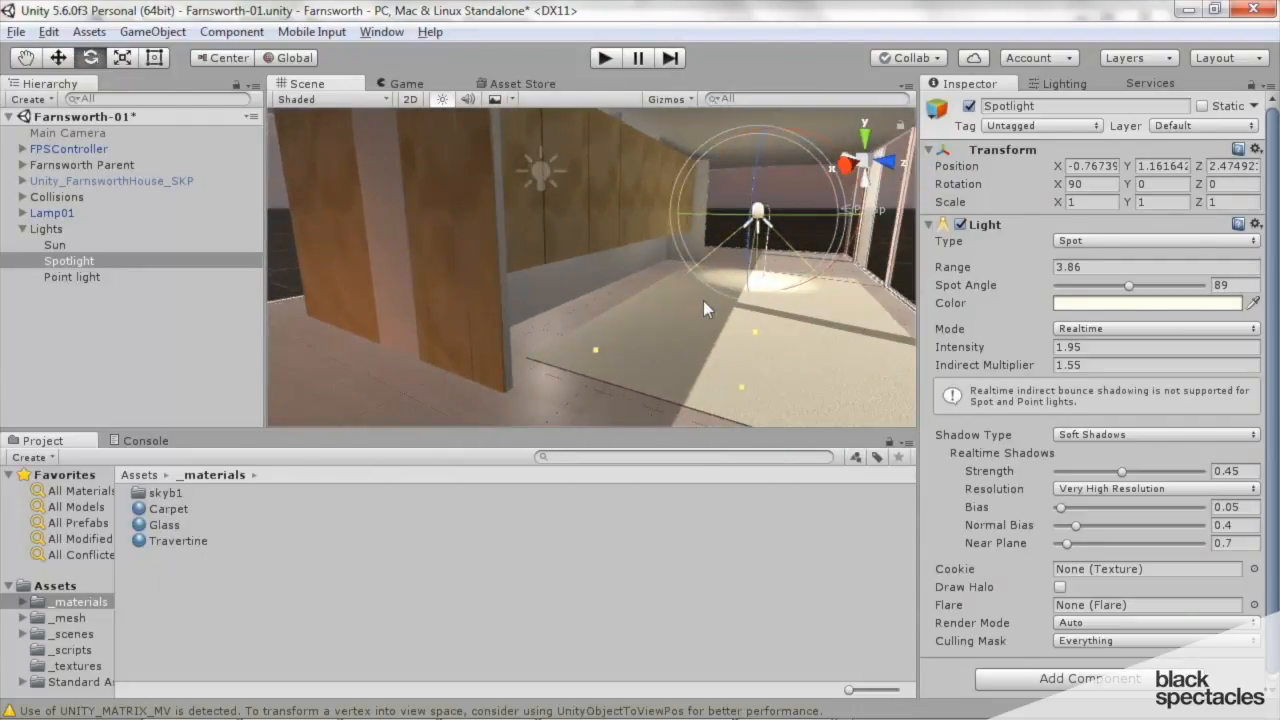
# Step: Switch to Rhino and turn on the FURNITURE layer and its Option01 sublayer
pyautogui.hotkey('alt', 'Tab')
pyautogui.hotkey('alt', 'Tab')
pyautogui.scroll(5, 652, 436)
pyautogui.scroll(5, 612, 328)
pyautogui.moveTo(612, 328); pyautogui.dragTo(687, 512, button='right')
pyautogui.scroll(3, 581, 357)
pyautogui.scroll(4, 687, 512)
pyautogui.moveTo(654, 451); pyautogui.dragTo(429, 372, button='right')
pyautogui.scroll(-3, 565, 372)
pyautogui.moveTo(576, 372); pyautogui.dragTo(569, 331, button='right')
pyautogui.scroll(-3, 531, 351)
pyautogui.scroll(-3, 569, 331)
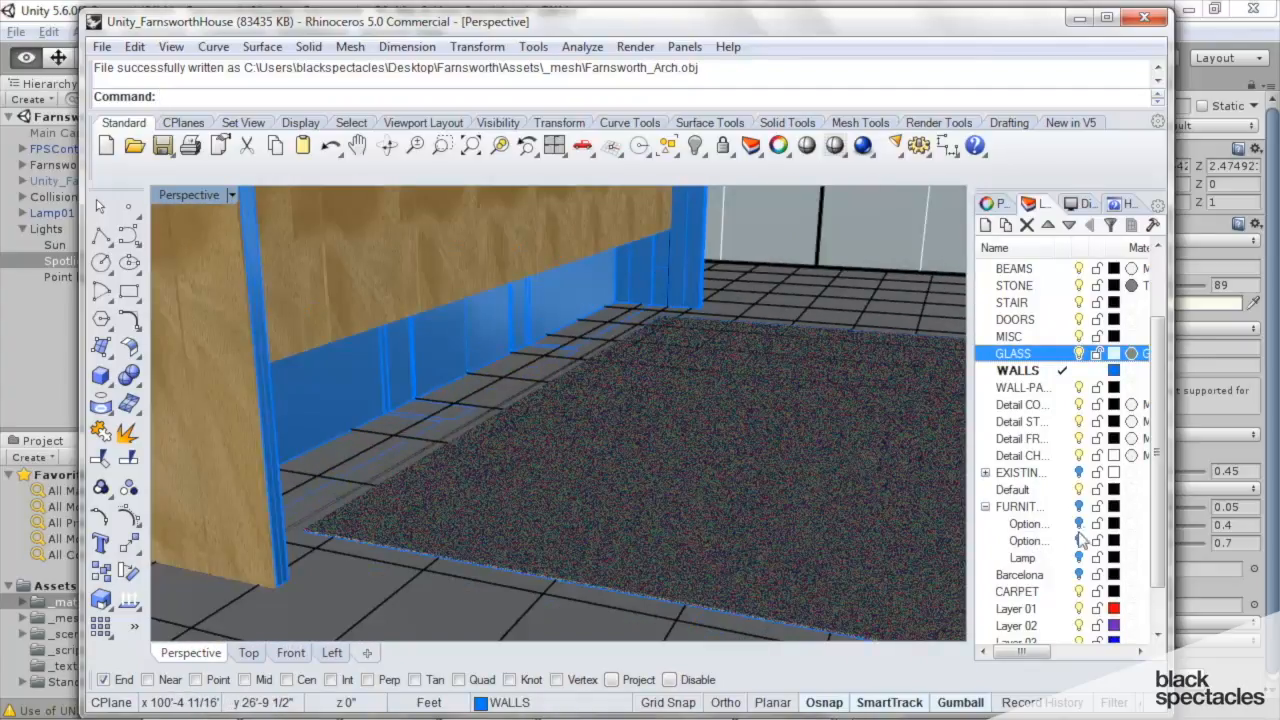
pyautogui.click(1080, 524)
pyautogui.click(1079, 507)
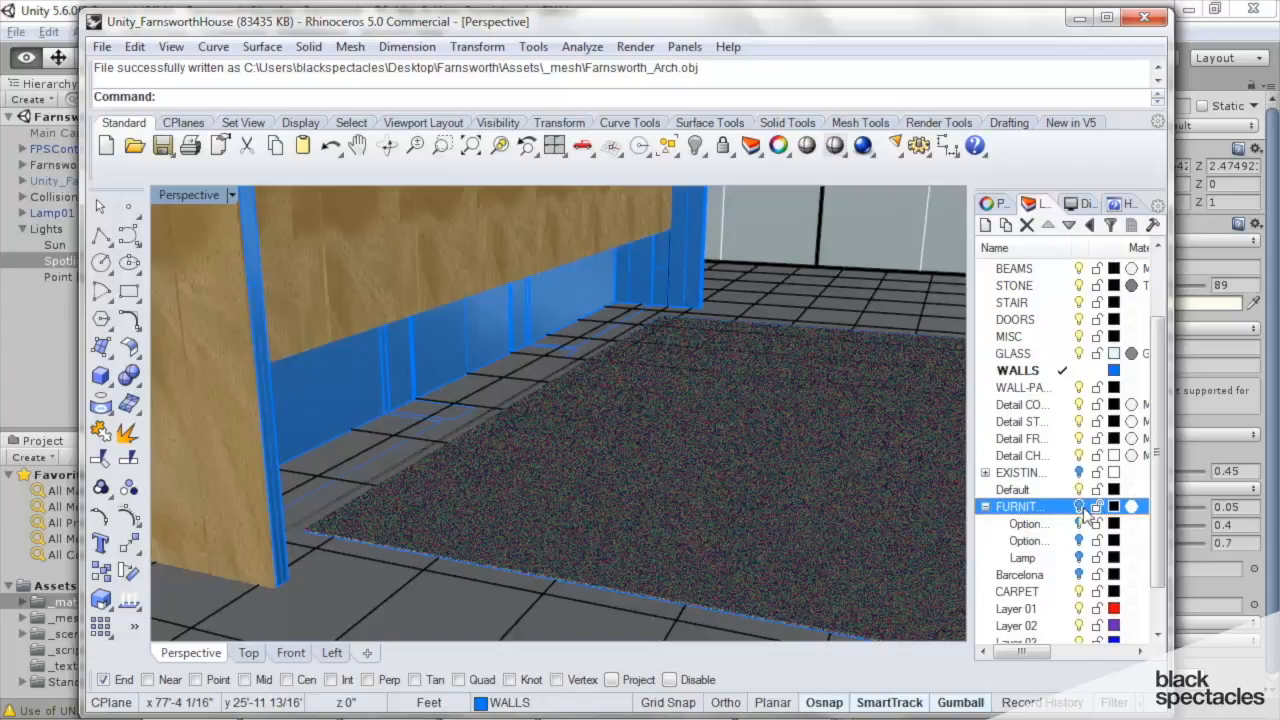
pyautogui.scroll(-4, 714, 434)
pyautogui.scroll(6, 616, 428)
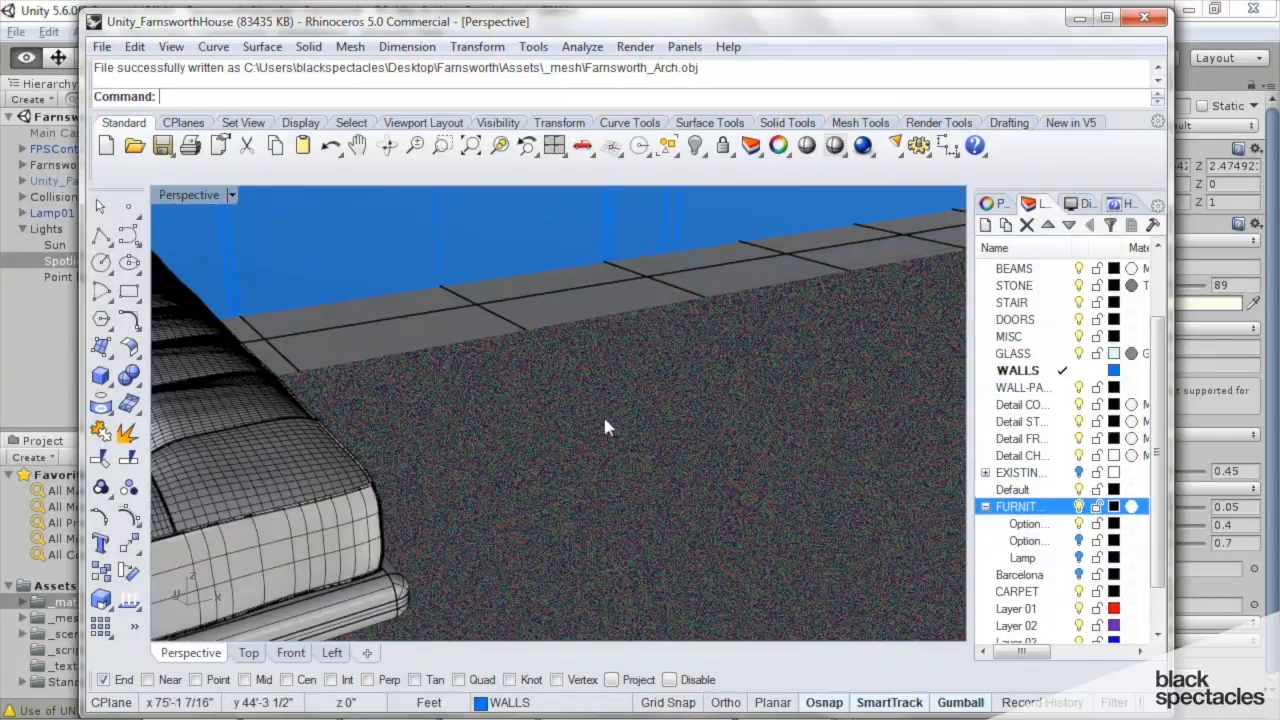
# Step: Select the daybed, zoom to it and ungroup its parts
pyautogui.click(449, 420)
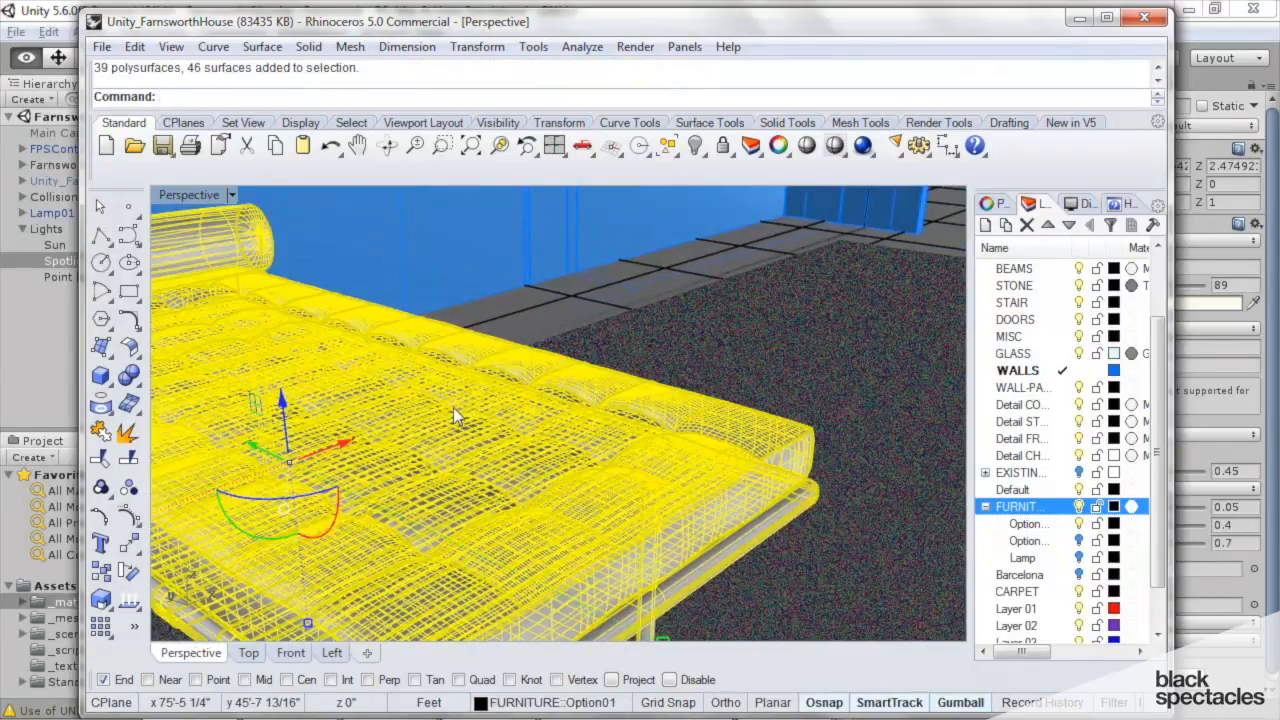
pyautogui.write('z')
pyautogui.press('Return')
pyautogui.write('s')
pyautogui.press('Return')
pyautogui.moveTo(522, 424); pyautogui.dragTo(601, 440, button='right')
pyautogui.press('Escape')
pyautogui.click(601, 440)
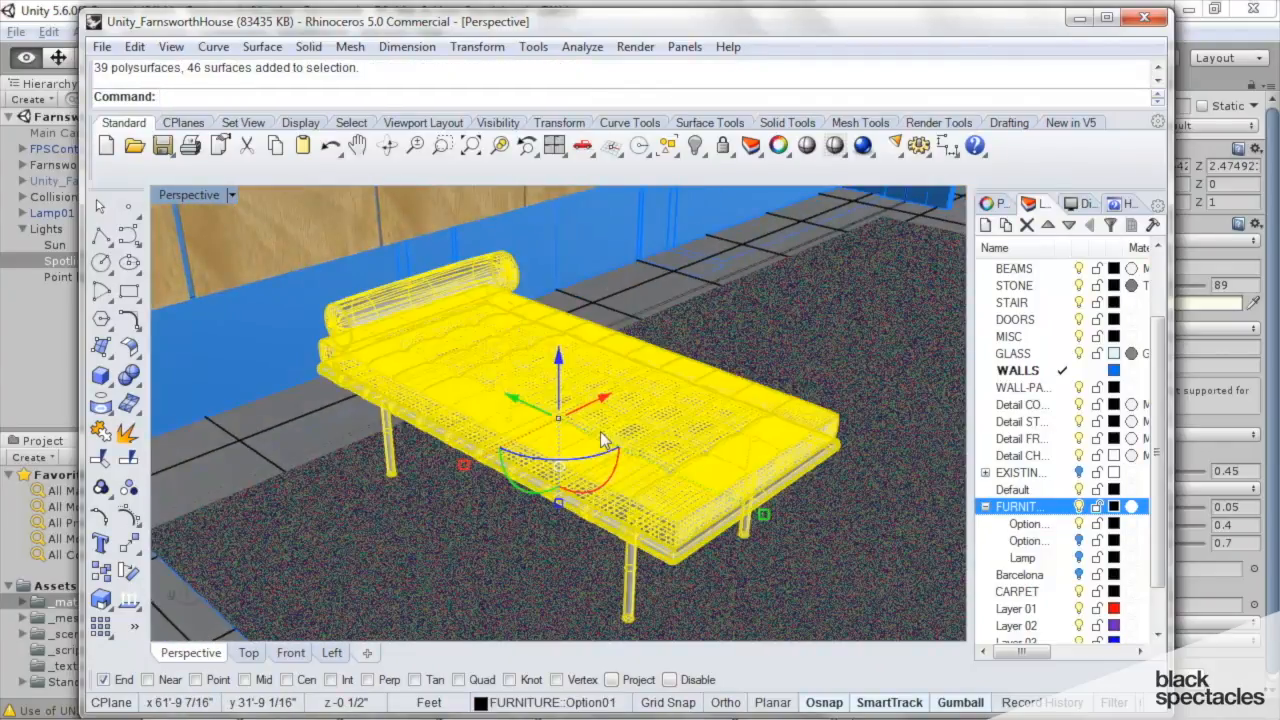
pyautogui.write('Ungroup')
pyautogui.press('Return')
# Step: Export the selected daybed as an OBJ file named BarcelonaDaybed01 in the project's _mesh folder
pyautogui.write('Export')
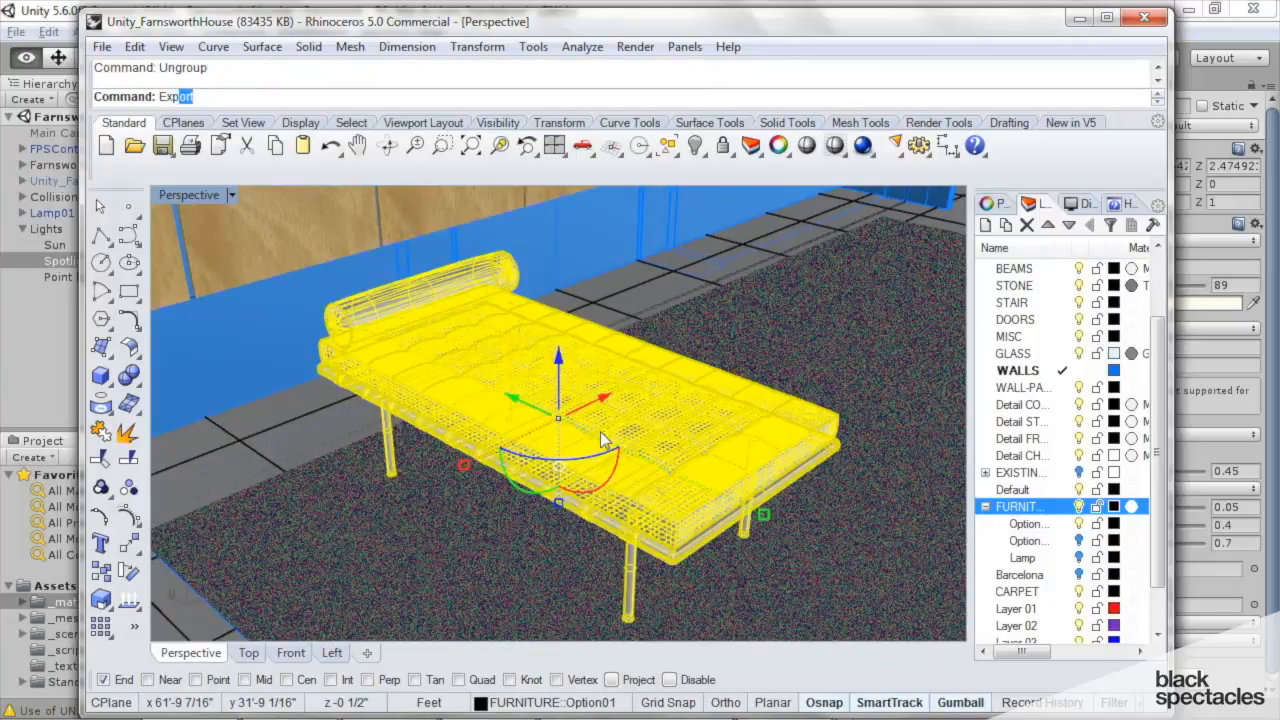
pyautogui.press('Return')
pyautogui.write('BarcelonaDaybed01')
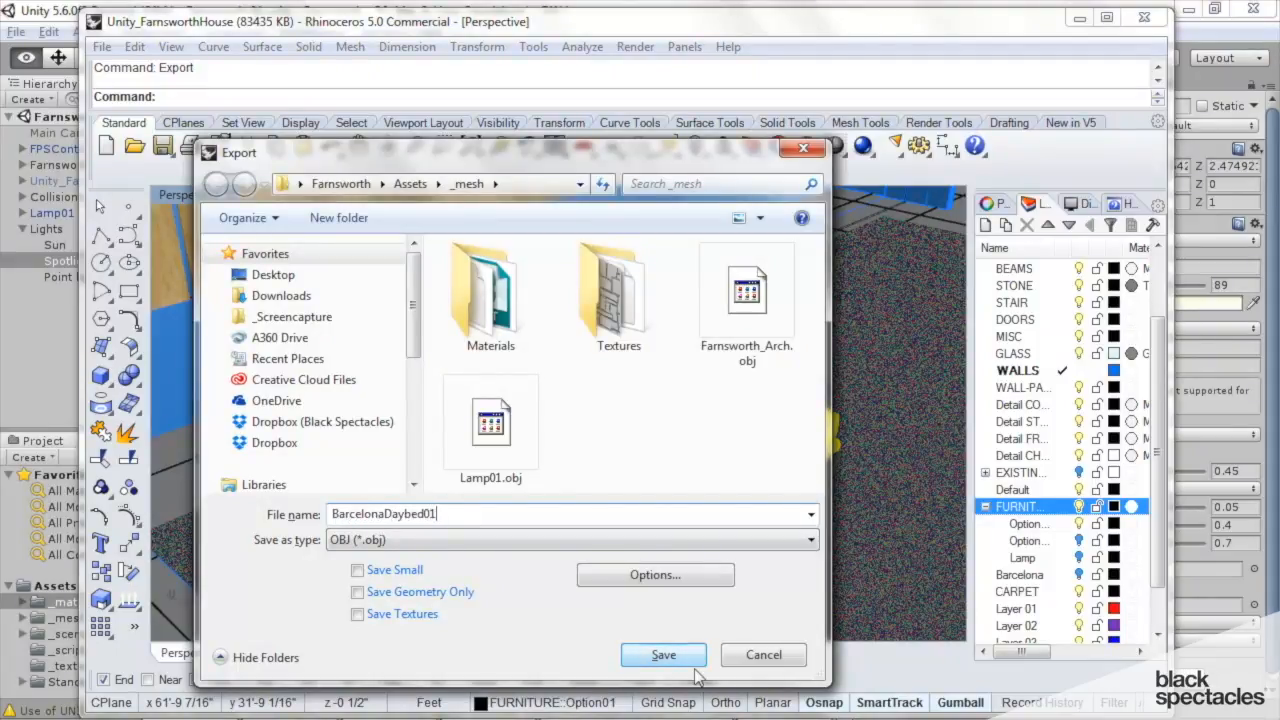
pyautogui.click(664, 654)
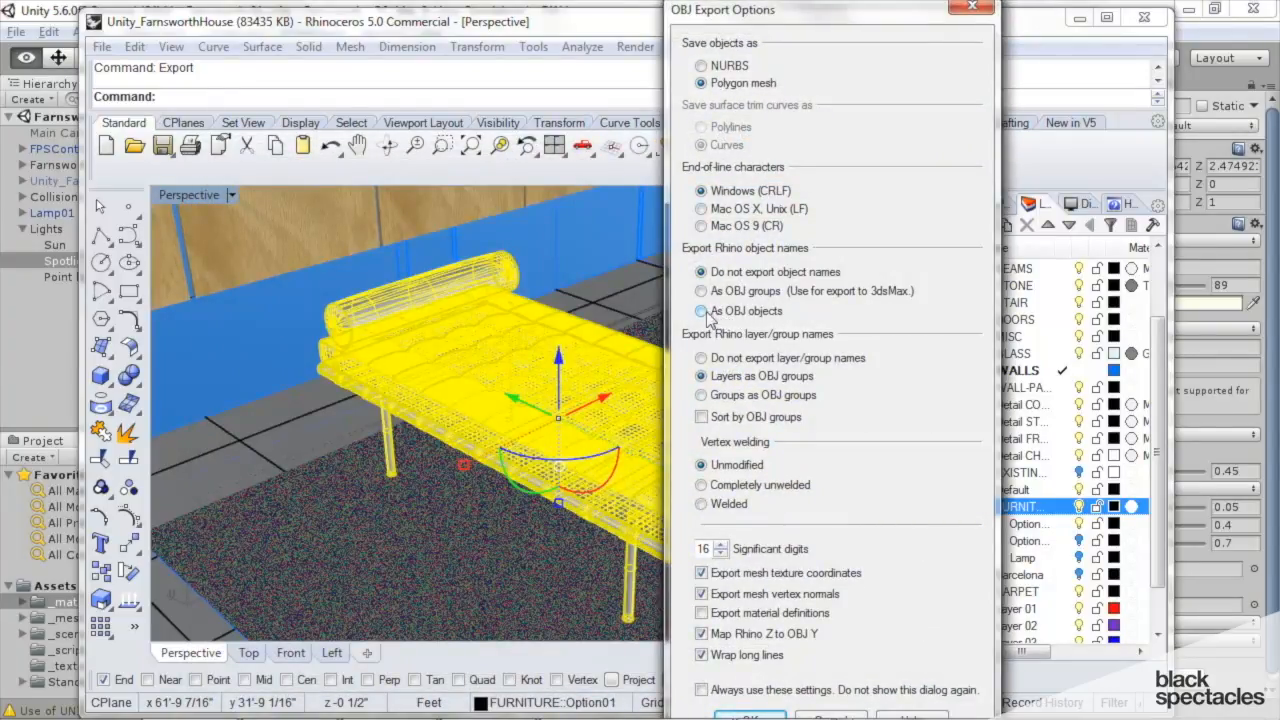
# Step: Export Rhino object names as OBJ objects without layer/group names, and accept the default polygon mesh density
pyautogui.click(702, 311)
pyautogui.click(702, 358)
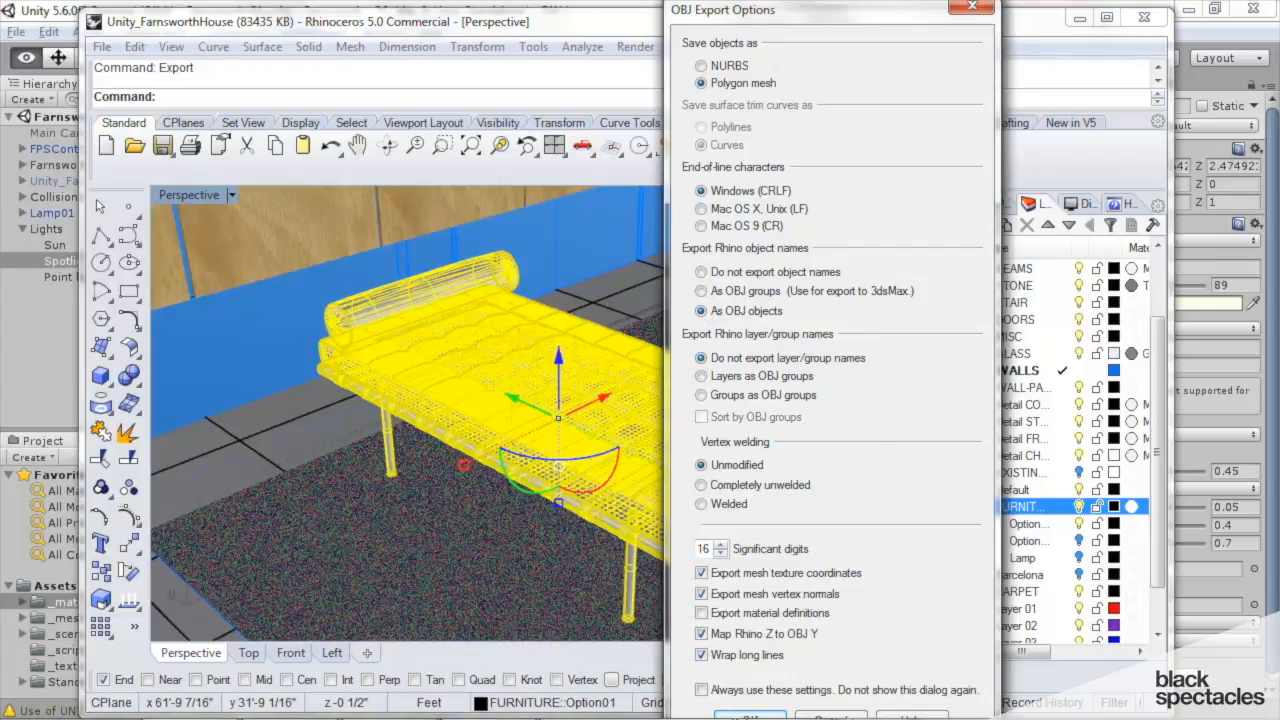
pyautogui.moveTo(745, 717)
pyautogui.click(947, 375)
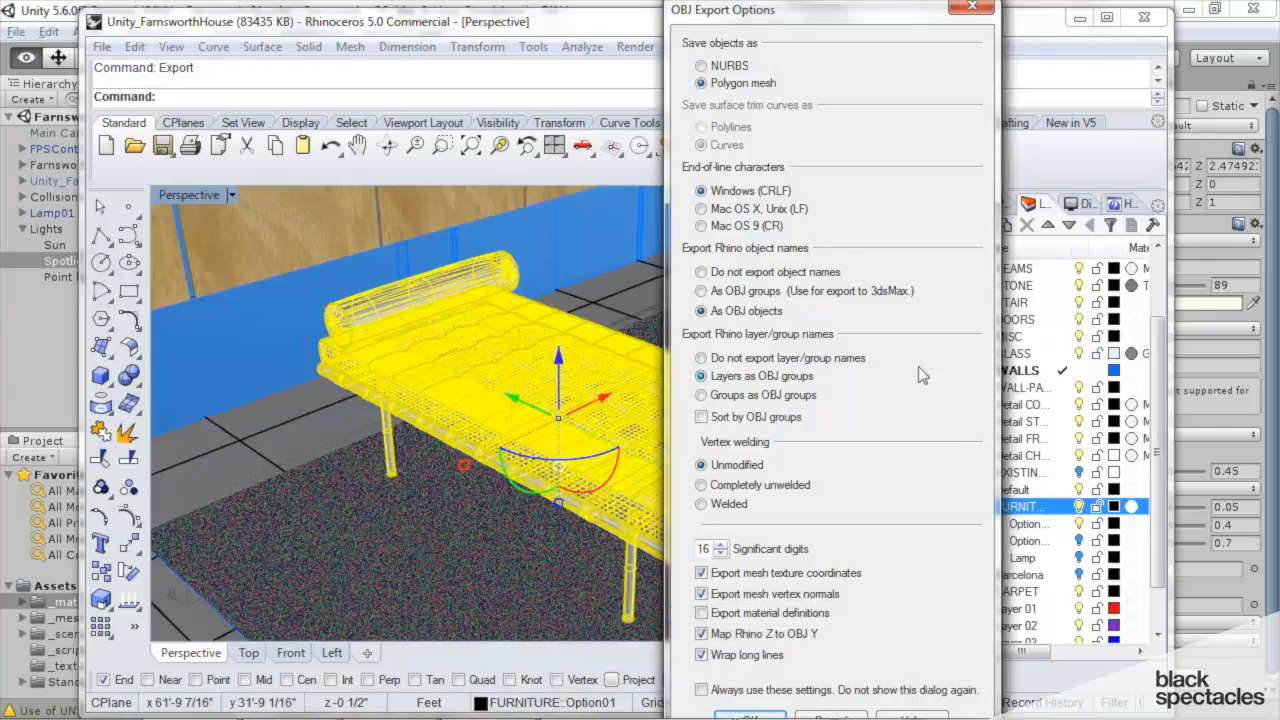
pyautogui.click(842, 360)
pyautogui.press('Return')
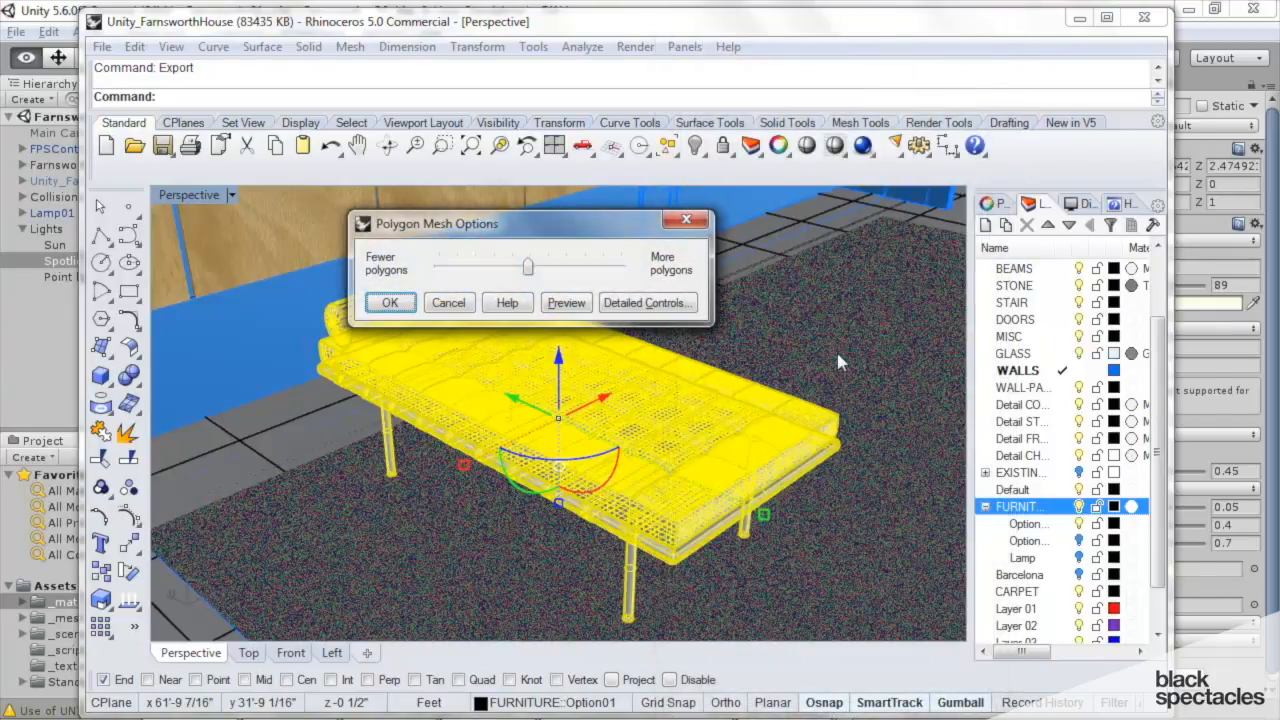
pyautogui.click(389, 304)
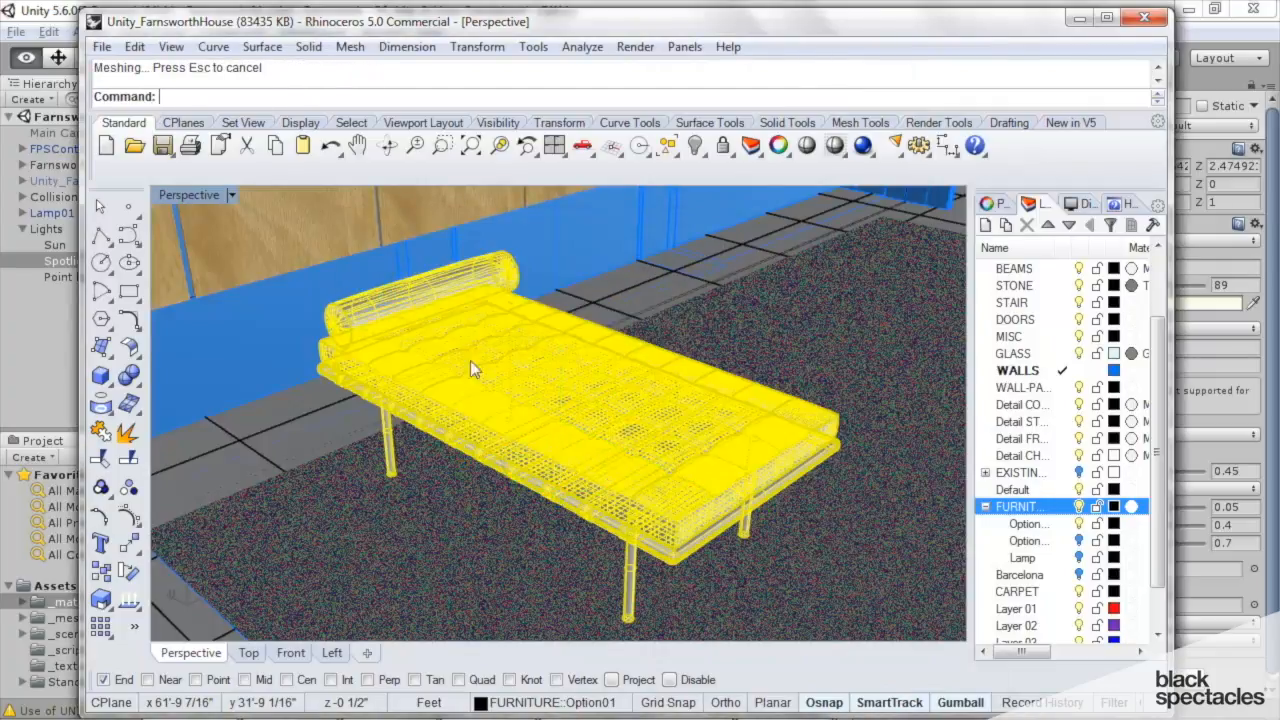
# Step: Switch to Unity and apply a scale factor of .3048 to the BarcelonaDaybed01 model in the _mesh folder
pyautogui.click(103, 5)
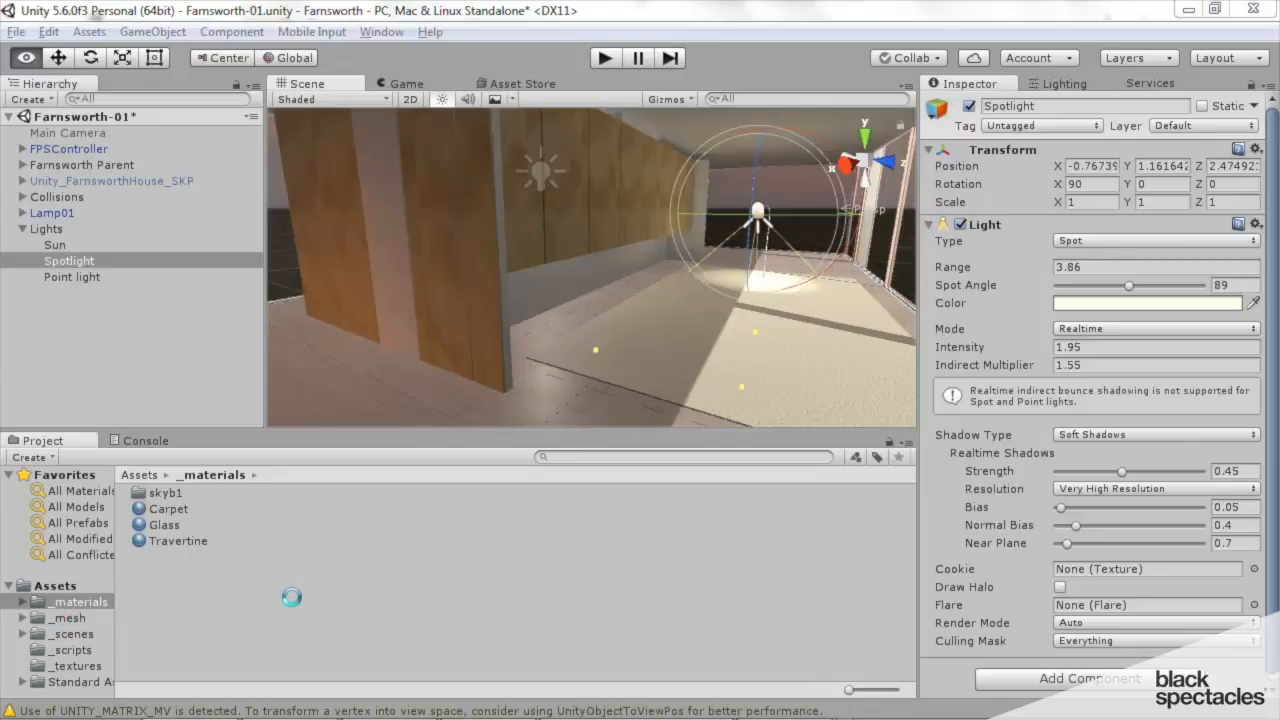
pyautogui.click(84, 618)
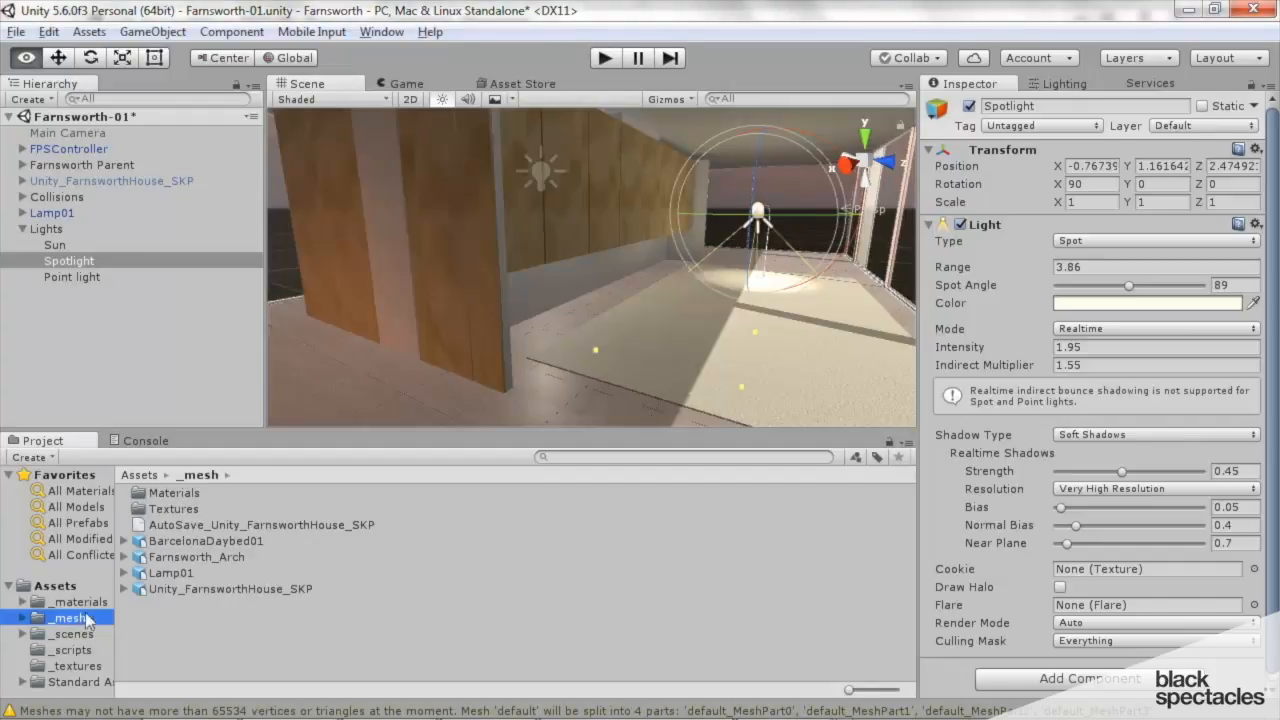
pyautogui.click(191, 542)
pyautogui.click(1041, 187)
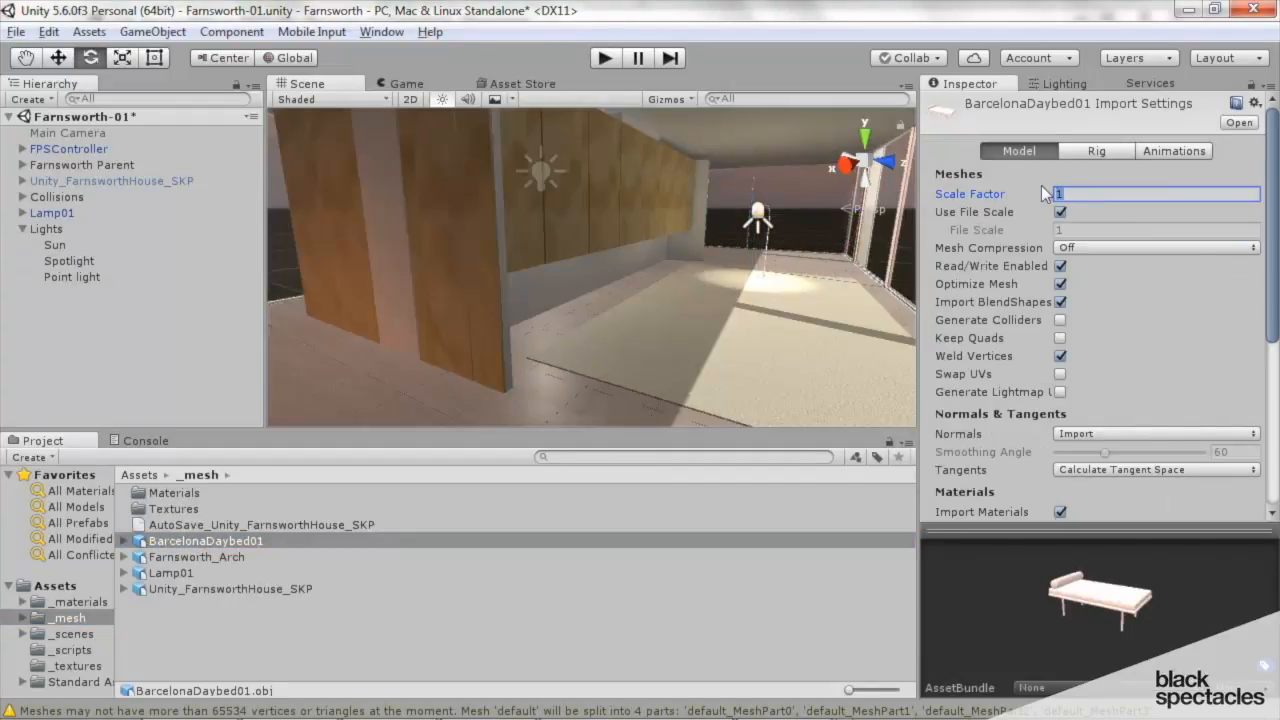
pyautogui.write('.3048')
pyautogui.moveTo(1273, 249); pyautogui.dragTo(1272, 388)
pyautogui.click(1240, 386)
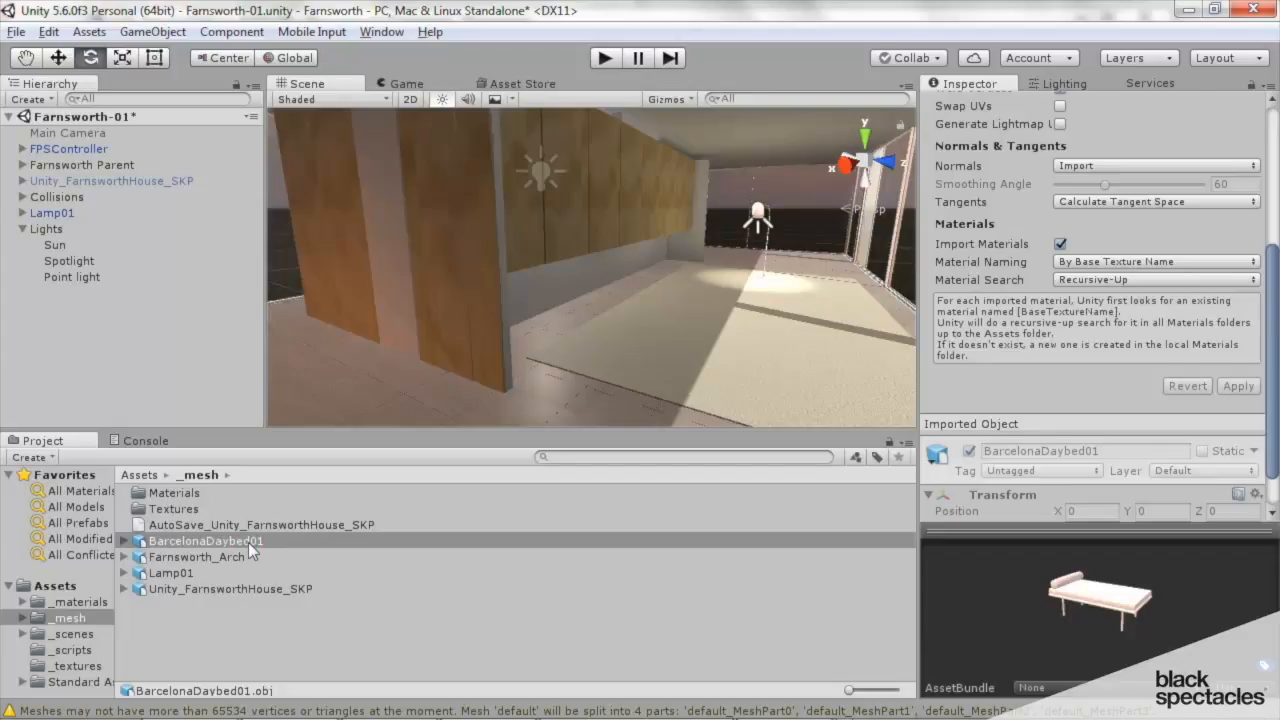
# Step: Add BarcelonaDaybed01 to the scene hierarchy and move it along Z to about 0.621
pyautogui.moveTo(248, 542); pyautogui.dragTo(73, 349)
pyautogui.moveTo(757, 338); pyautogui.dragTo(706, 382, button='right')
pyautogui.scroll(3, 757, 286)
pyautogui.moveTo(757, 286); pyautogui.dragTo(637, 343, button='middle')
pyautogui.moveTo(700, 284); pyautogui.dragTo(638, 326, button='middle')
pyautogui.click(758, 301)
pyautogui.click(728, 291)
pyautogui.press('w')
pyautogui.moveTo(642, 302); pyautogui.dragTo(739, 320)
pyautogui.moveTo(718, 320); pyautogui.dragTo(742, 296, button='middle')
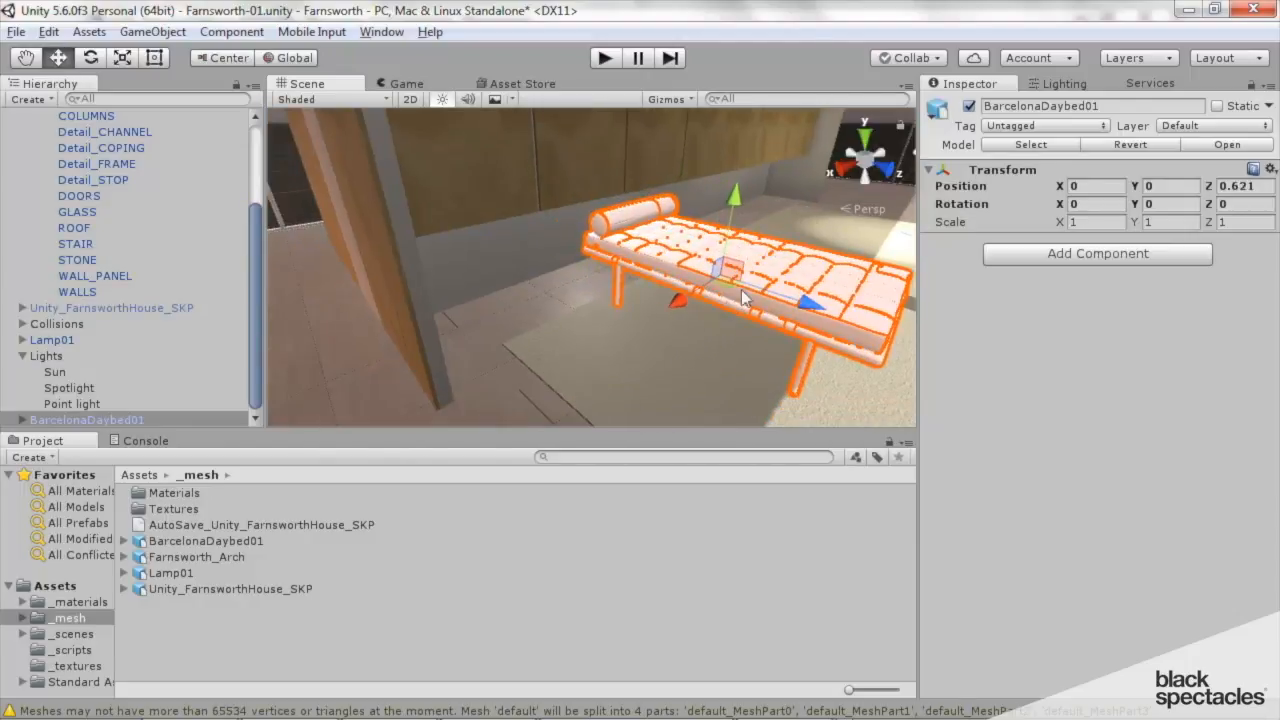
# Step: Examine which geometry each of the daybed's mesh parts, default_MeshPart0 to default_MeshPart3, covers
pyautogui.click(778, 271)
pyautogui.click(779, 271)
pyautogui.scroll(-2, 779, 271)
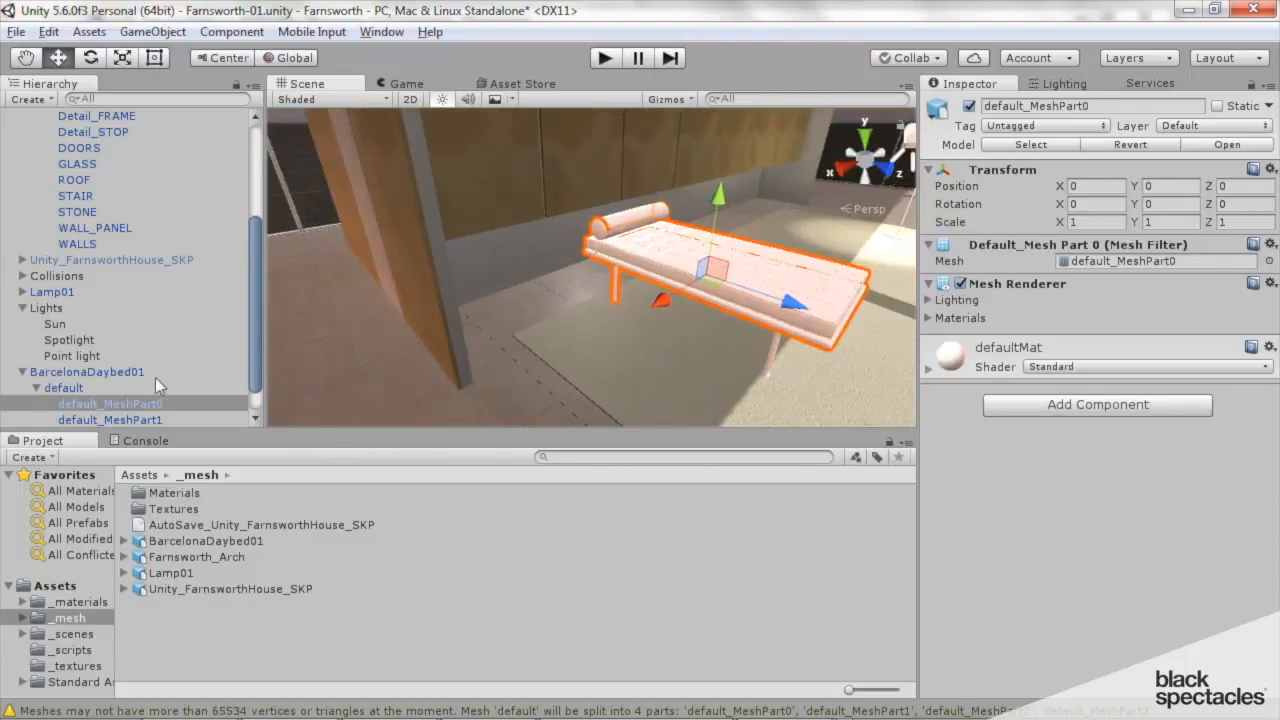
pyautogui.scroll(-1, 126, 382)
pyautogui.click(126, 385)
pyautogui.click(126, 403)
pyautogui.click(123, 421)
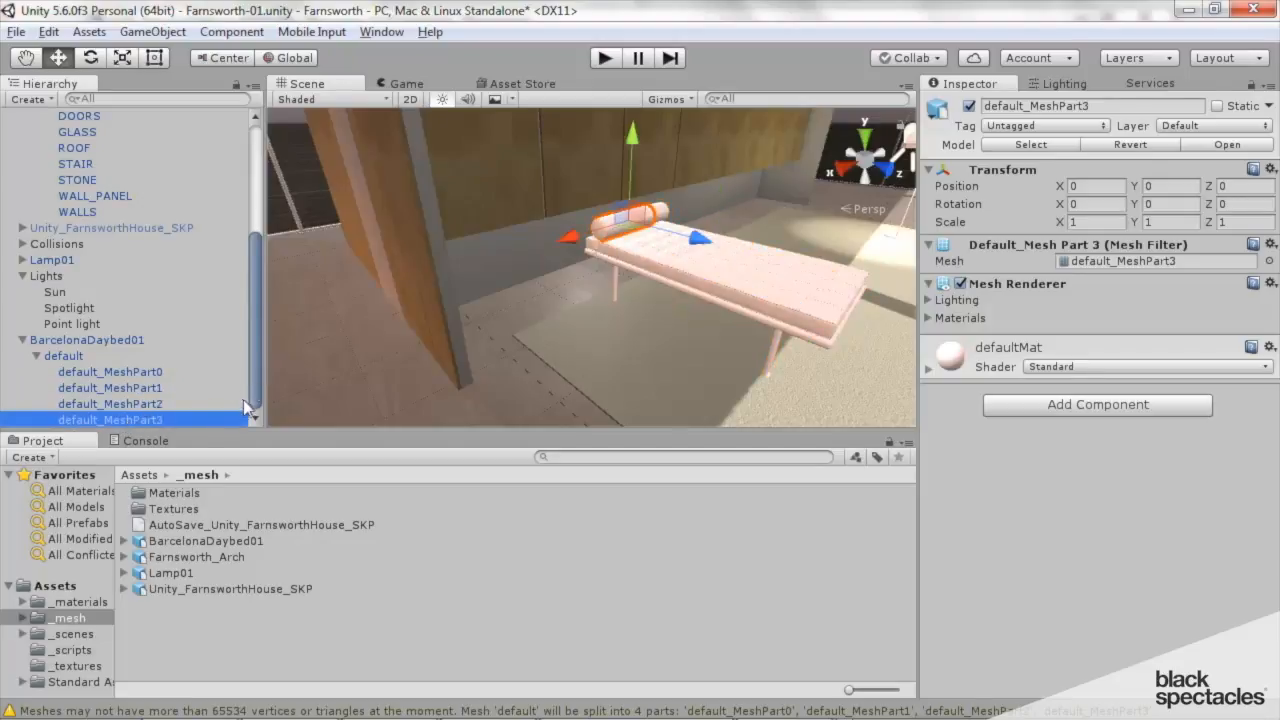
pyautogui.click(141, 398)
pyautogui.click(132, 386)
pyautogui.click(130, 373)
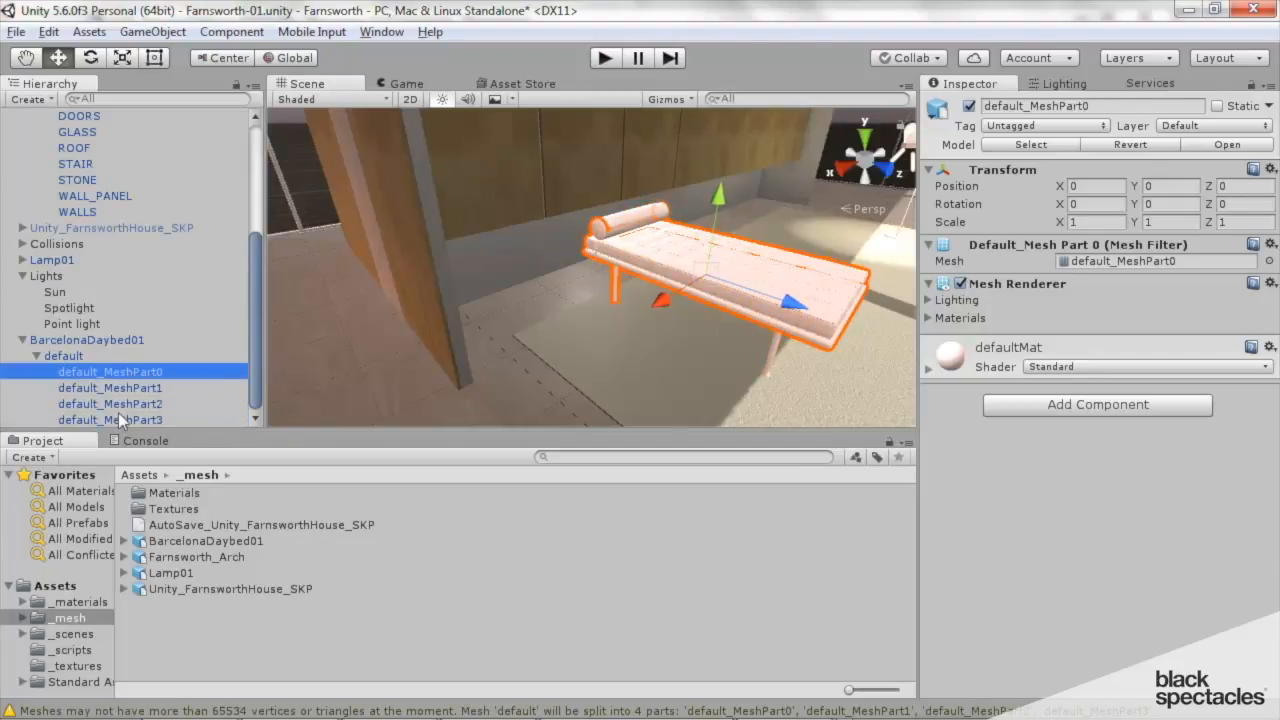
pyautogui.click(118, 414)
pyautogui.click(118, 404)
pyautogui.click(118, 389)
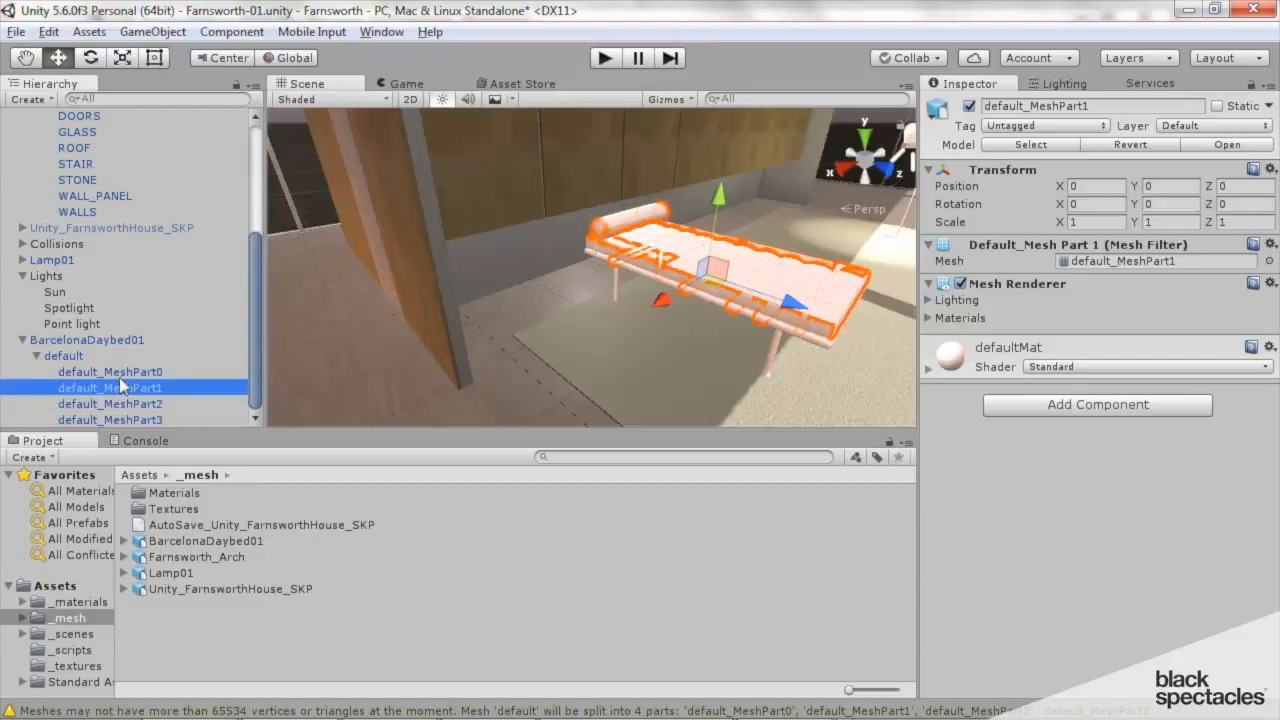
pyautogui.click(119, 373)
pyautogui.click(81, 355)
pyautogui.click(100, 387)
pyautogui.click(111, 408)
pyautogui.click(111, 416)
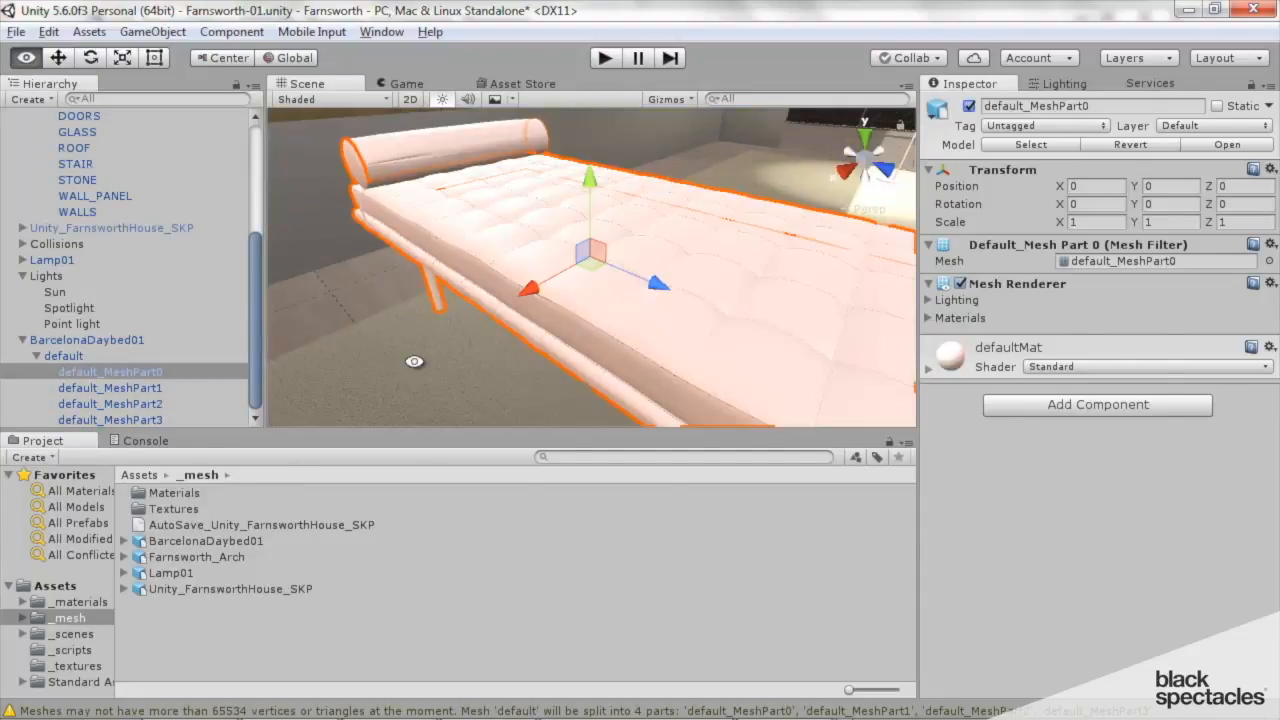
# Step: Switch to Rhino and select the daybed's mattress top, its side surfaces and the bolster
pyautogui.hotkey('alt', 'Tab')
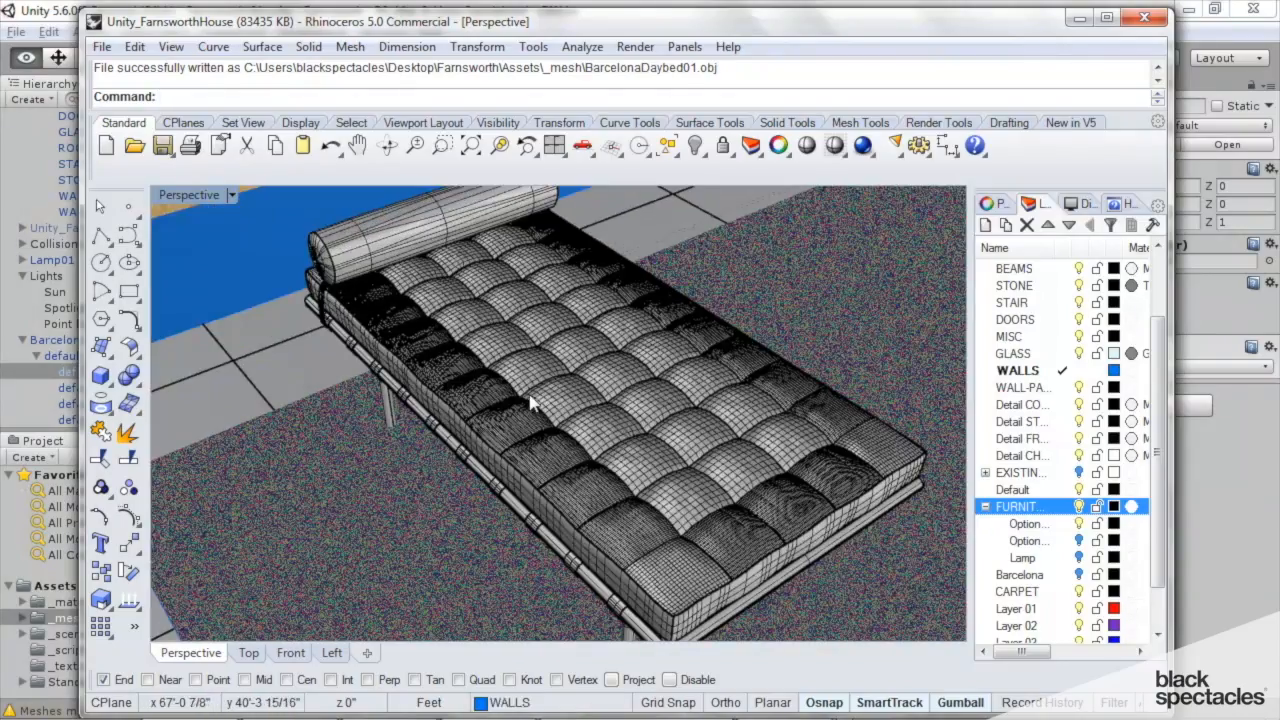
pyautogui.click(528, 415)
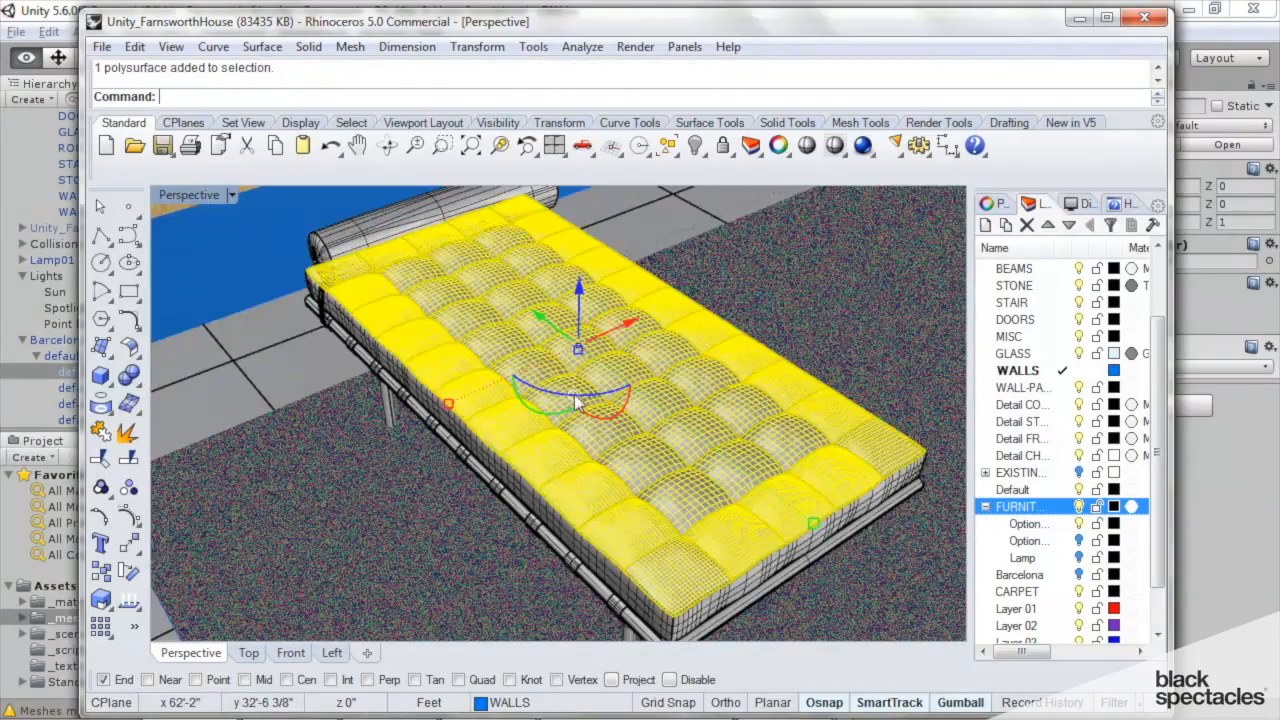
pyautogui.moveTo(528, 430); pyautogui.dragTo(592, 384, button='right')
pyautogui.keyDown('shift'); pyautogui.click(575, 434); pyautogui.keyUp('shift')
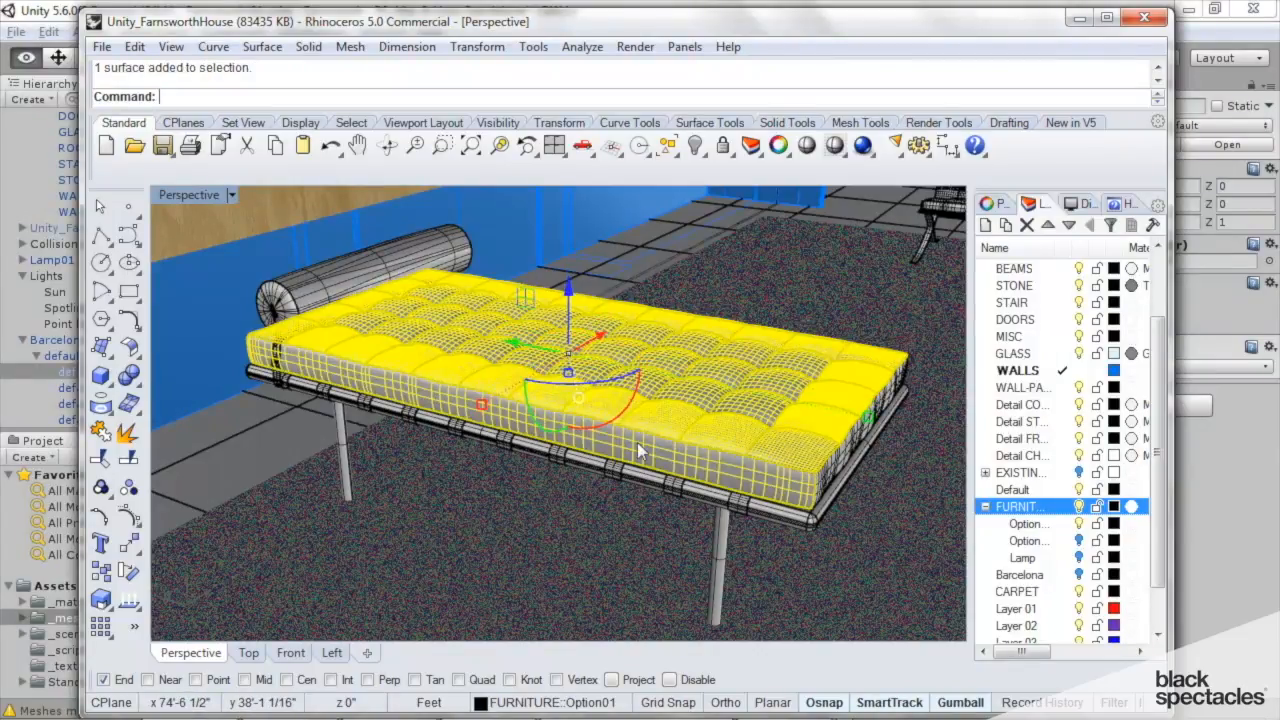
pyautogui.moveTo(640, 449); pyautogui.dragTo(538, 440, button='right')
pyautogui.moveTo(659, 498); pyautogui.dragTo(475, 500, button='right')
pyautogui.moveTo(700, 488); pyautogui.dragTo(631, 494, button='right')
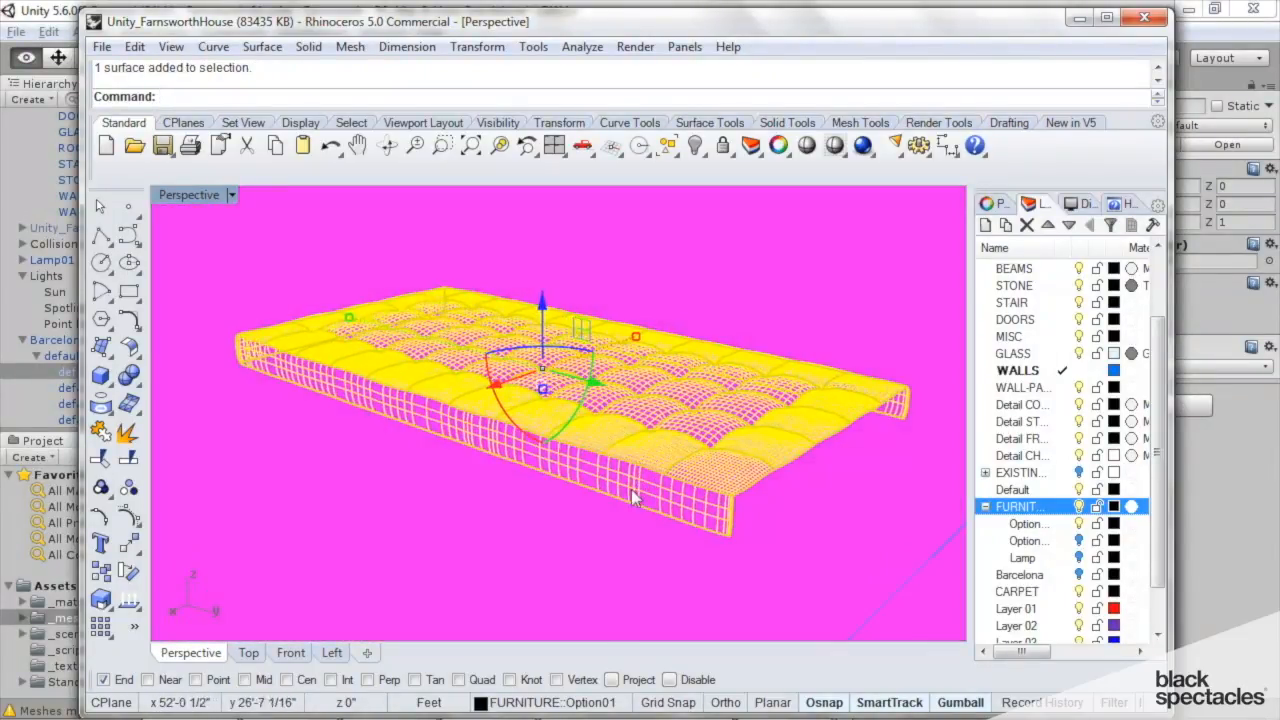
pyautogui.scroll(5, 781, 498)
pyautogui.moveTo(779, 492); pyautogui.dragTo(487, 517, button='right')
pyautogui.scroll(-5, 728, 522)
pyautogui.scroll(4, 487, 517)
# Step: Add the straps to the selection and group them with the mattress and bolster
pyautogui.click(463, 505)
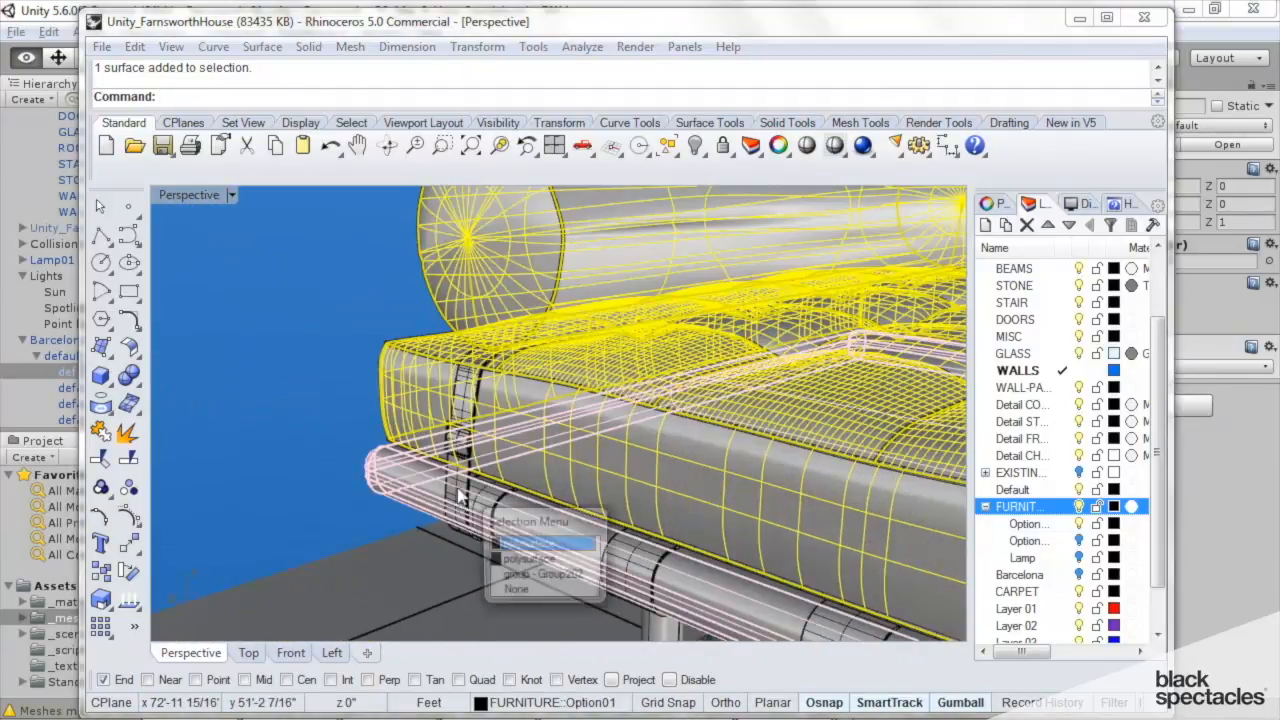
pyautogui.click(514, 577)
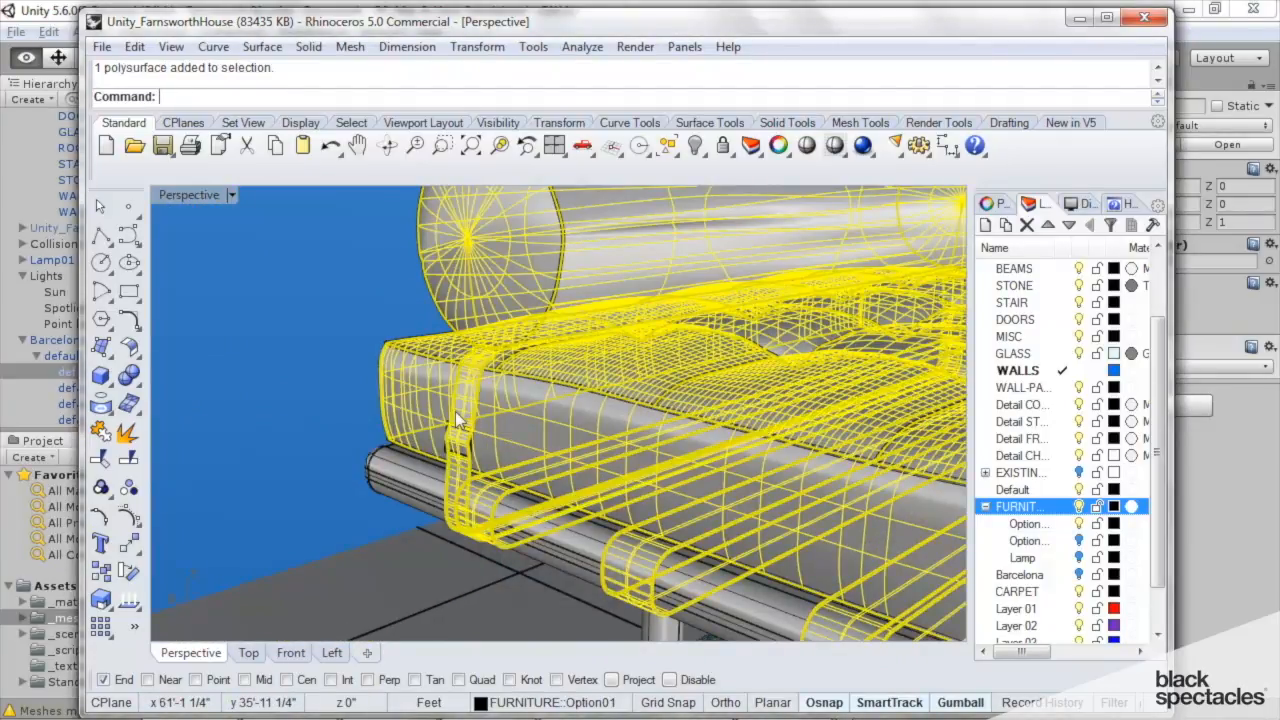
pyautogui.scroll(-5, 575, 467)
pyautogui.scroll(5, 575, 467)
pyautogui.scroll(-5, 477, 452)
pyautogui.keyDown('shift'); pyautogui.moveTo(630, 503); pyautogui.dragTo(400, 455, button='right'); pyautogui.keyUp('shift')
pyautogui.moveTo(707, 459); pyautogui.dragTo(599, 423, button='right')
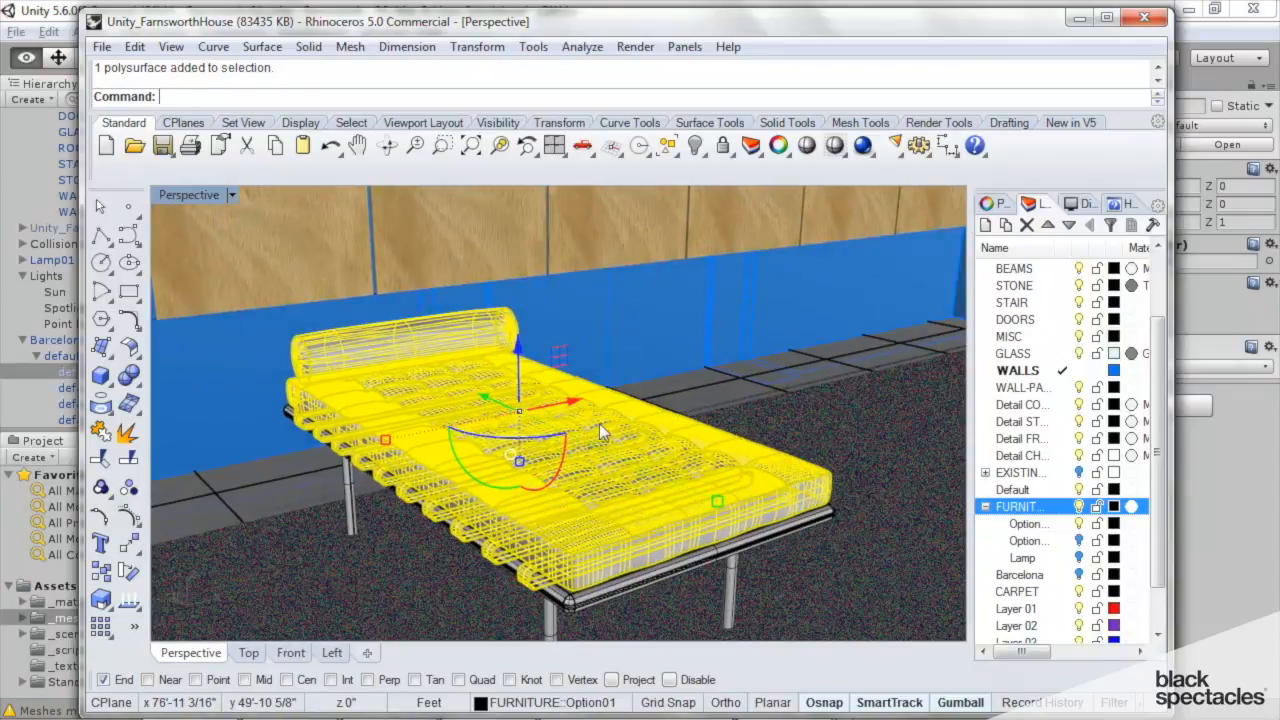
pyautogui.write('Group')
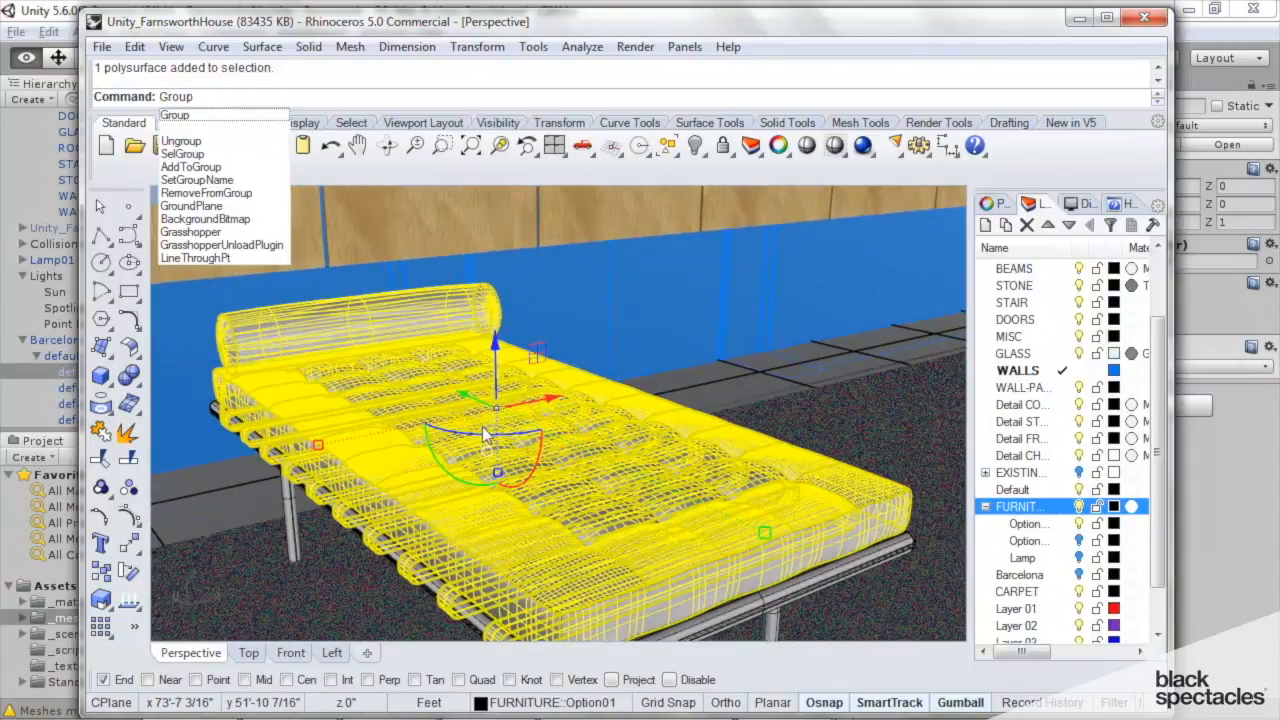
pyautogui.press('Return')
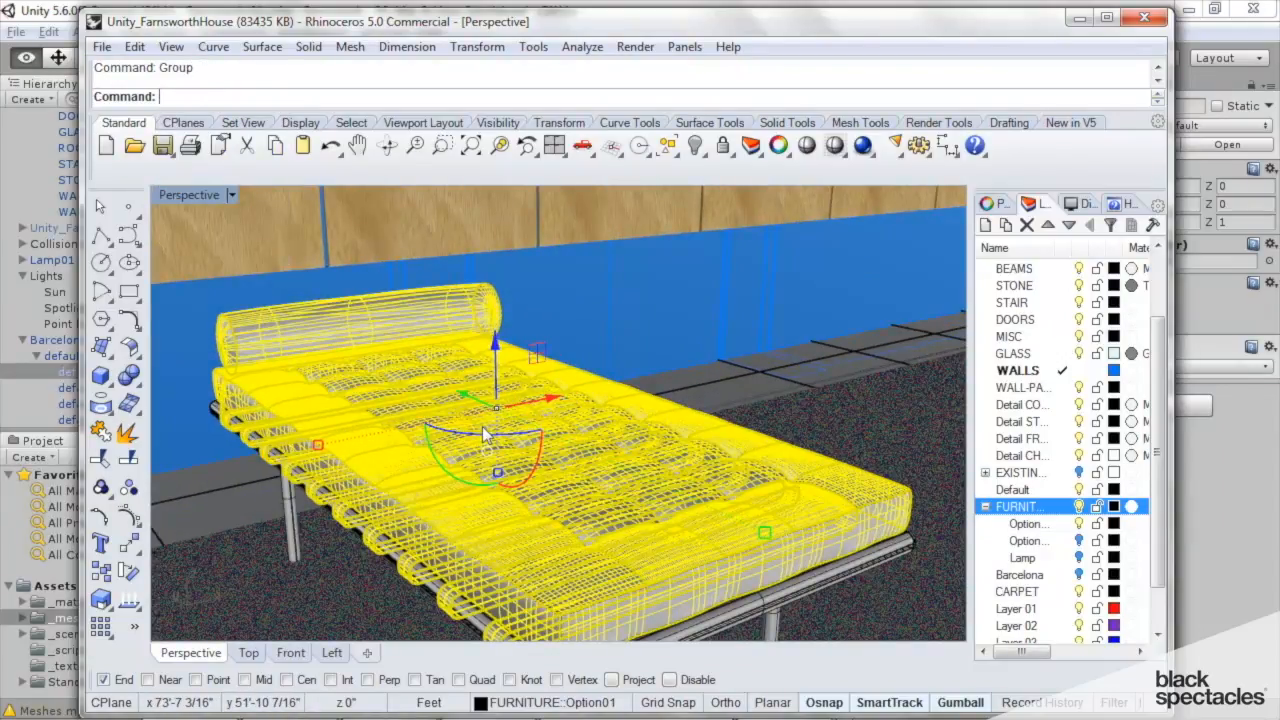
pyautogui.moveTo(371, 411); pyautogui.dragTo(435, 370, button='right')
pyautogui.press('Escape')
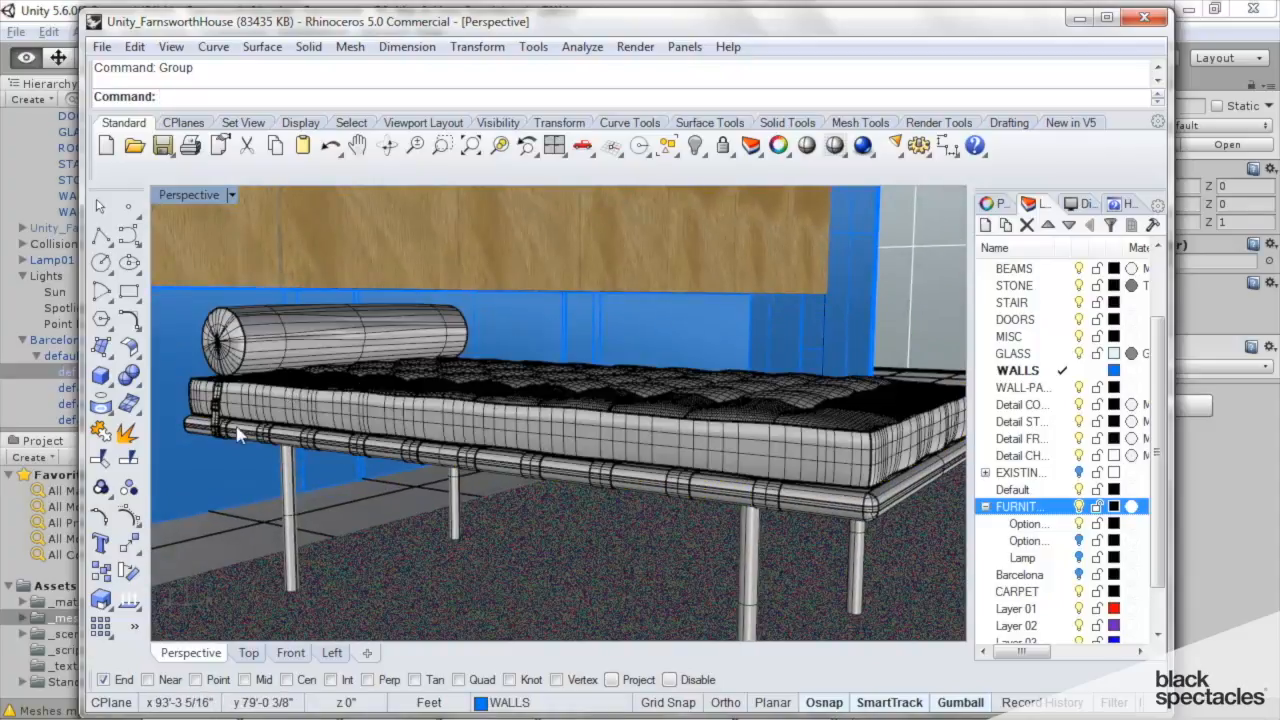
# Step: Select the daybed's frame and legs and group them
pyautogui.click(228, 425)
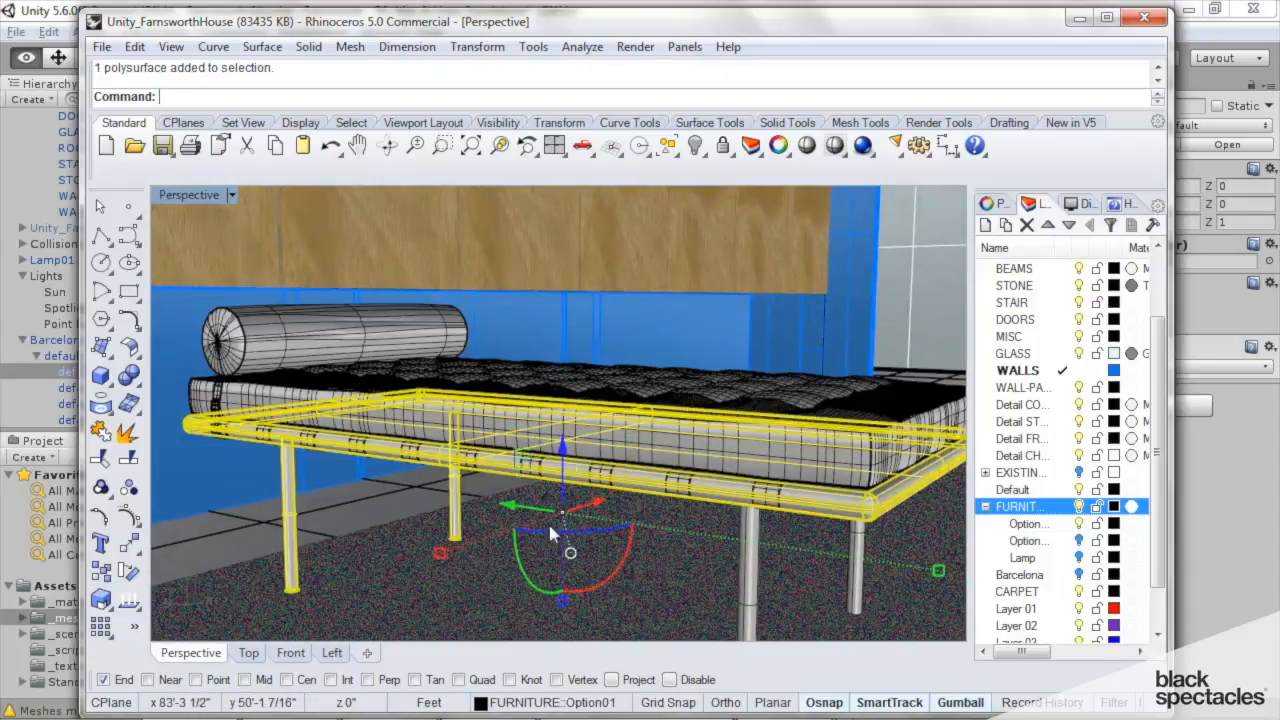
pyautogui.write('Group')
pyautogui.press('Return')
pyautogui.press('Escape')
# Step: Select both daybed groups and export them to the _mesh folder as an OBJ file named BarcelonaDaybed01
pyautogui.moveTo(748, 446); pyautogui.dragTo(618, 432, button='right')
pyautogui.click(688, 486)
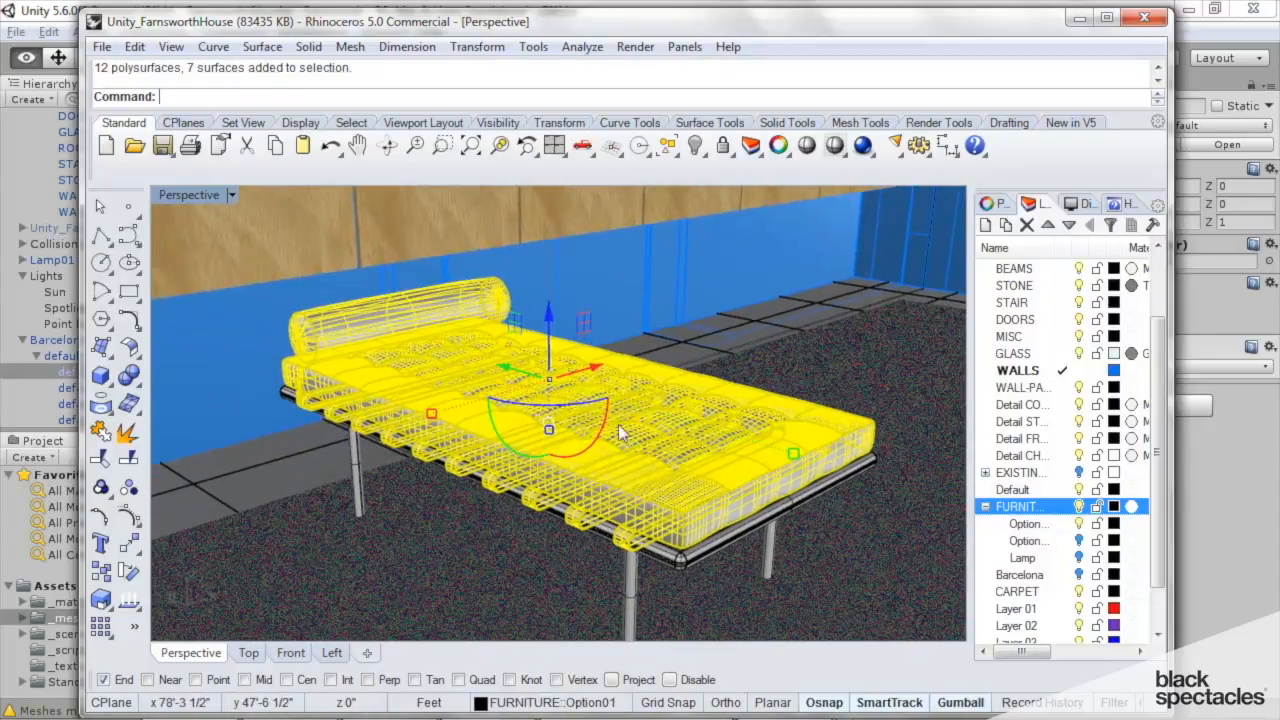
pyautogui.keyDown('shift'); pyautogui.click(702, 546); pyautogui.keyUp('shift')
pyautogui.write('E')
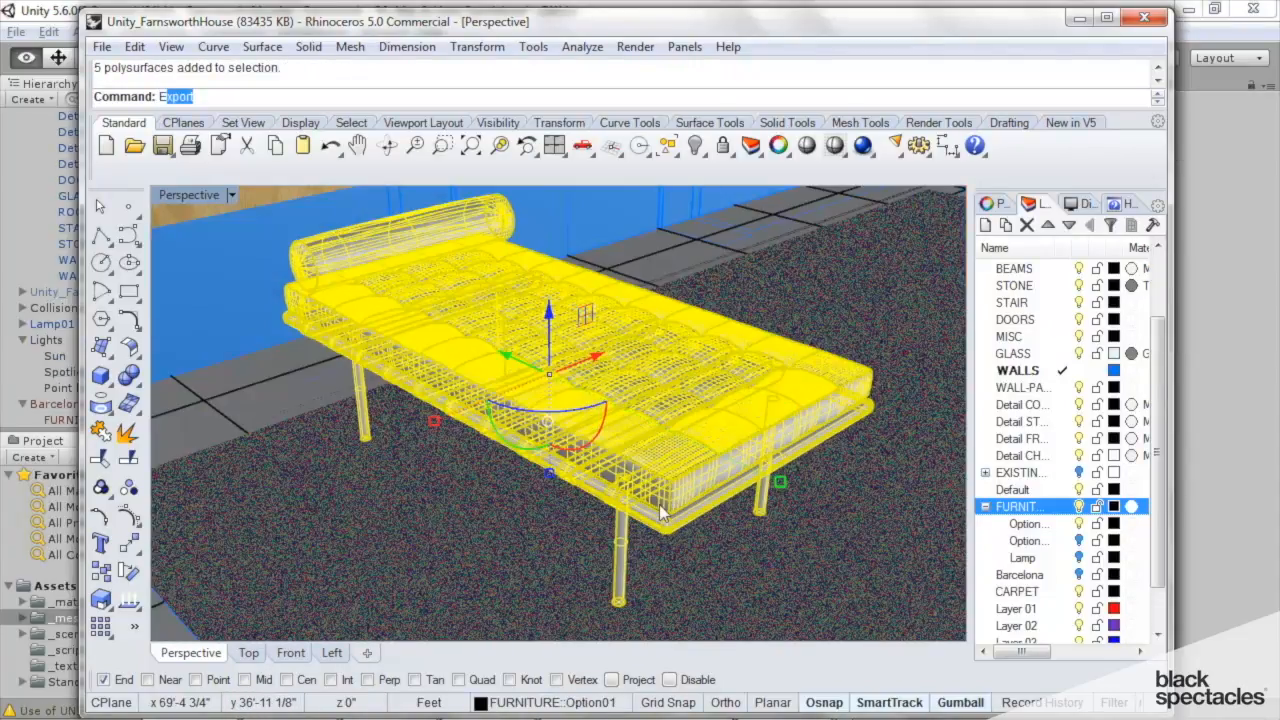
pyautogui.write('xport')
pyautogui.press('Return')
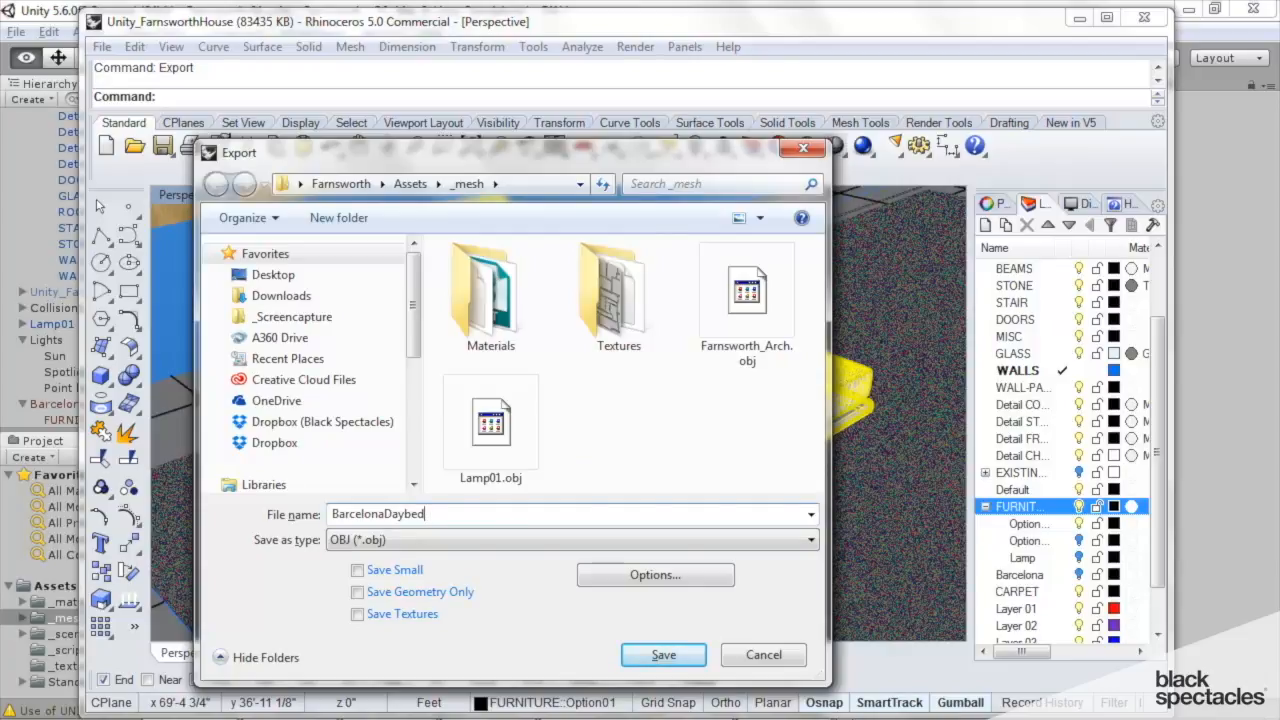
pyautogui.press('Return')
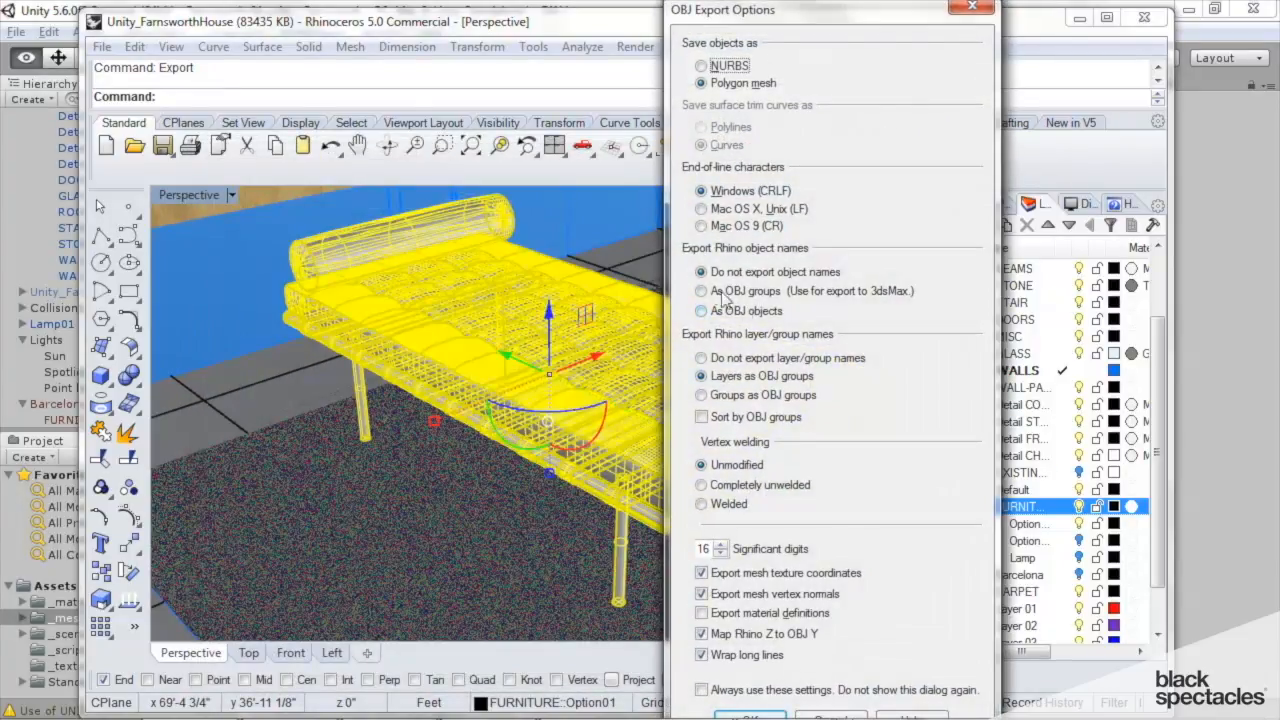
# Step: Choose Groups as OBJ groups in the OBJ export options and complete the export
pyautogui.click(723, 397)
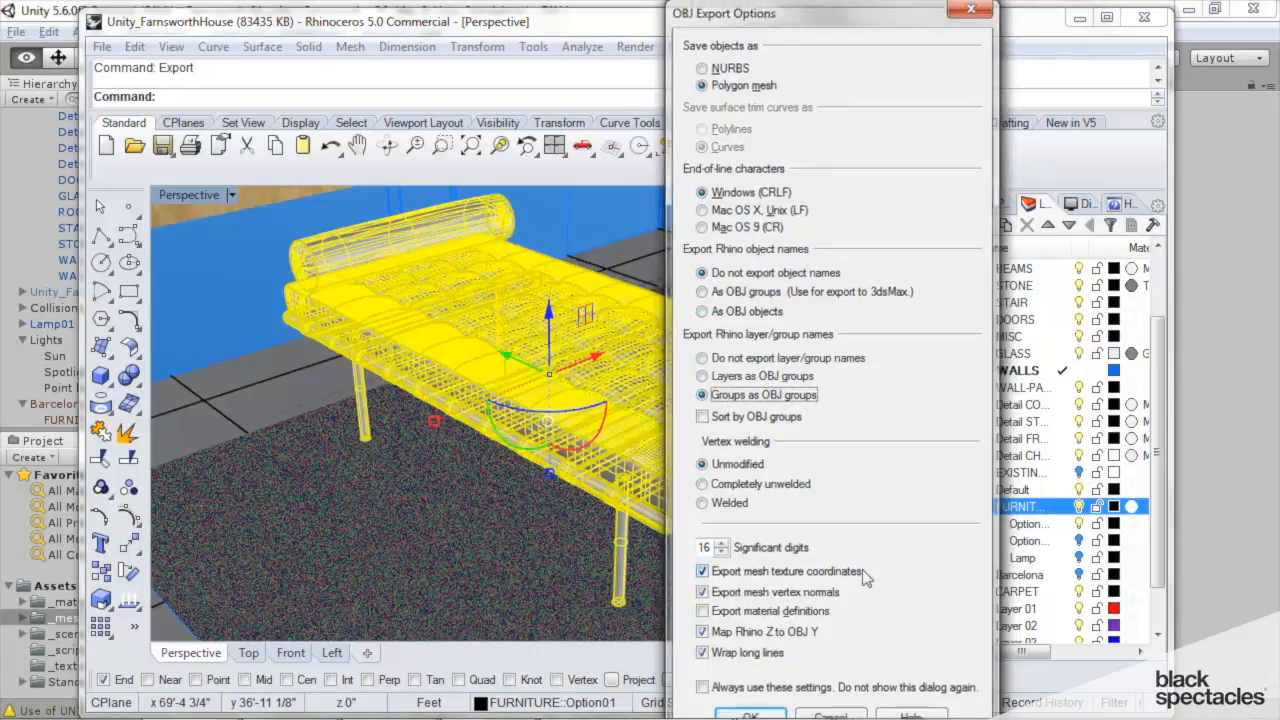
pyautogui.press('Return')
pyautogui.click(391, 302)
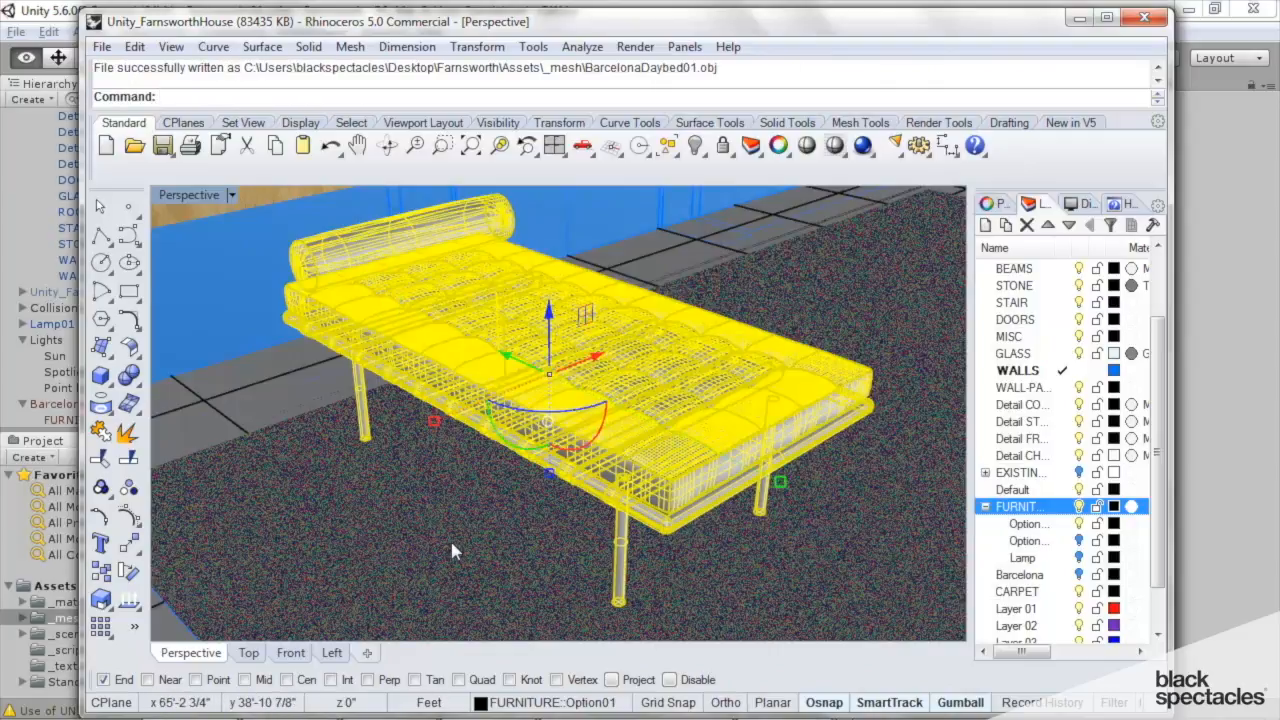
# Step: Switch to Unity and apply a Scale Factor of .3048 to the BarcelonaDaybed01 model's import settings
pyautogui.hotkey('alt', 'Tab')
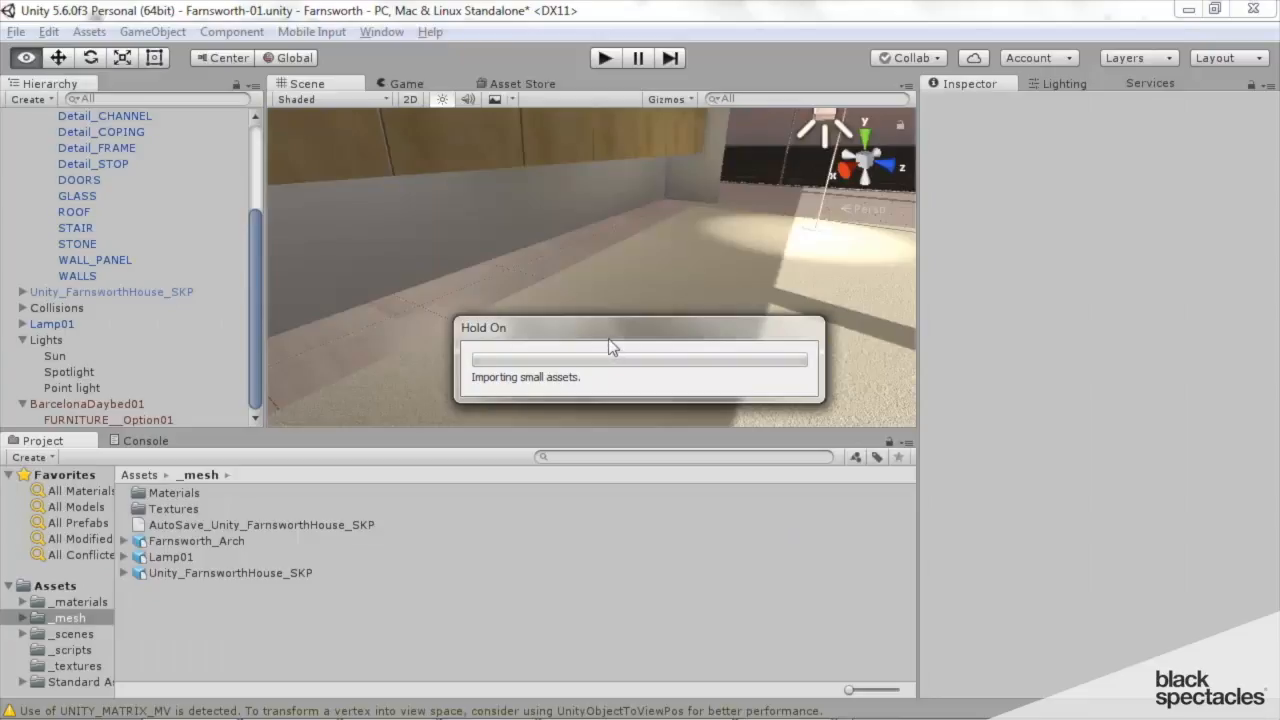
pyautogui.click(195, 557)
pyautogui.click(205, 541)
pyautogui.click(1043, 196)
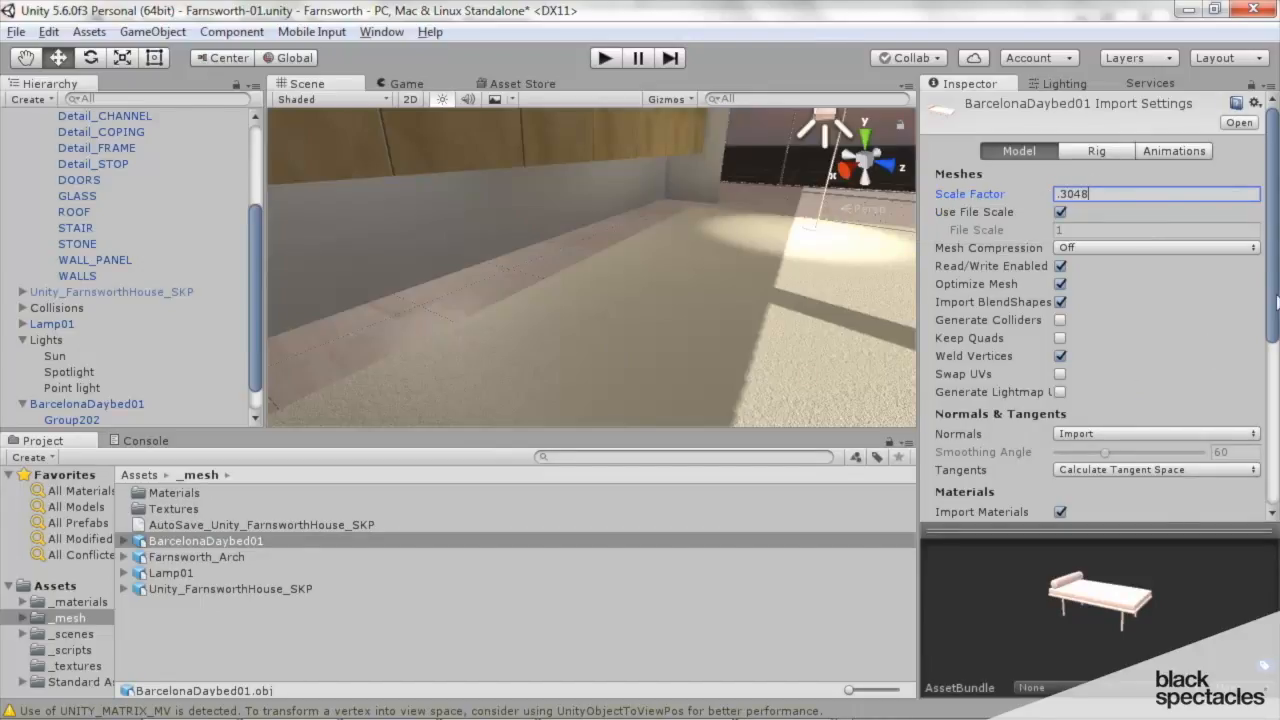
pyautogui.scroll(-5, 1276, 302)
pyautogui.click(1237, 408)
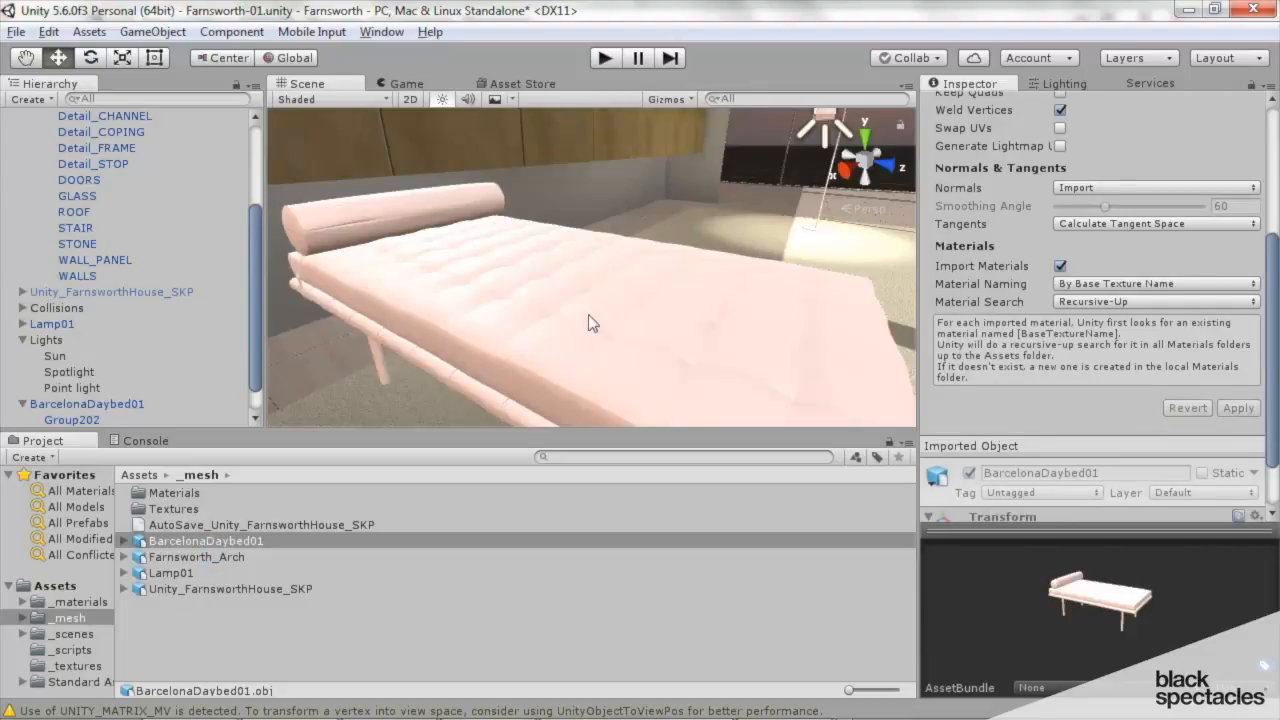
# Step: Examine the imported daybed and which of its parts Group202, Group216 and Group217 cover
pyautogui.scroll(-5, 577, 331)
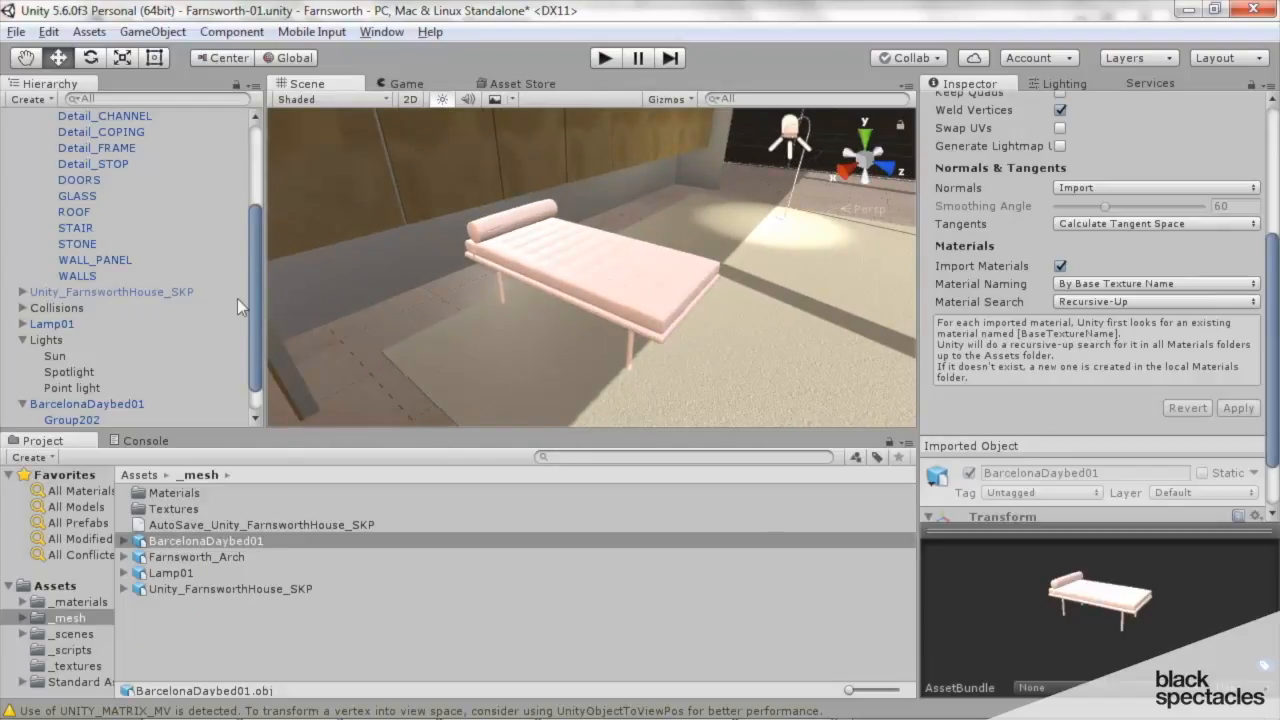
pyautogui.click(515, 255)
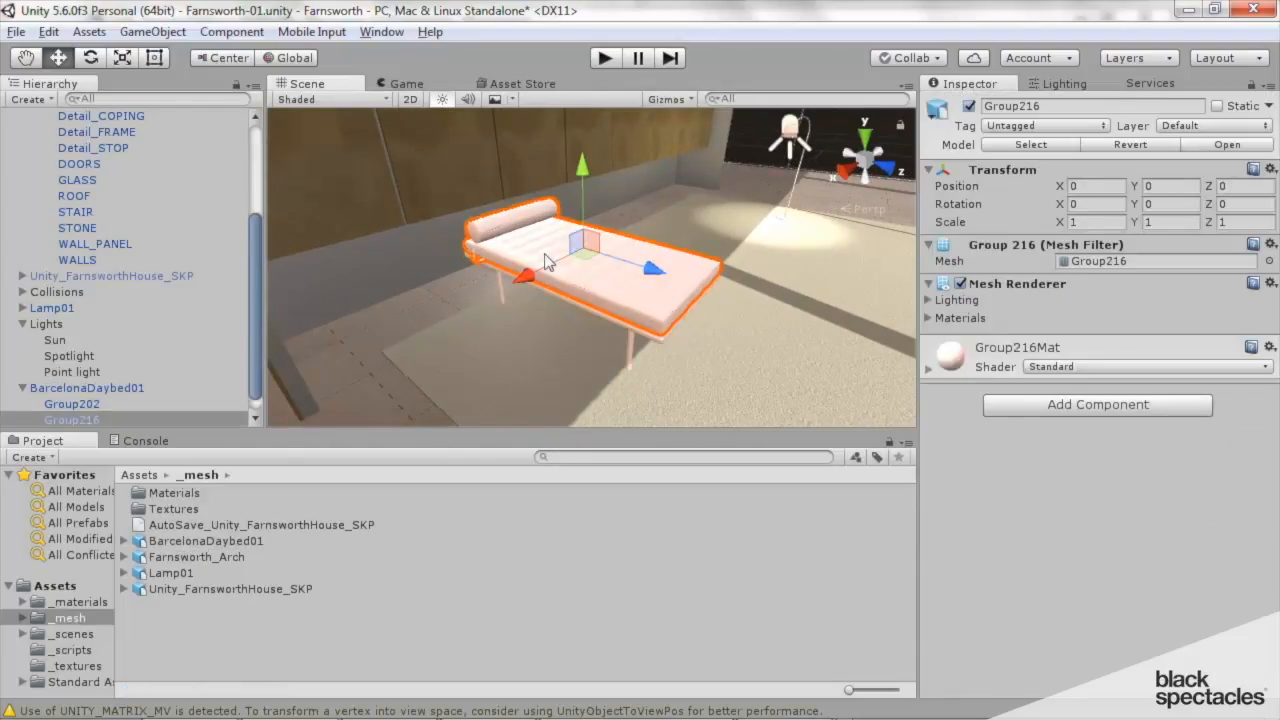
pyautogui.scroll(8, 545, 262)
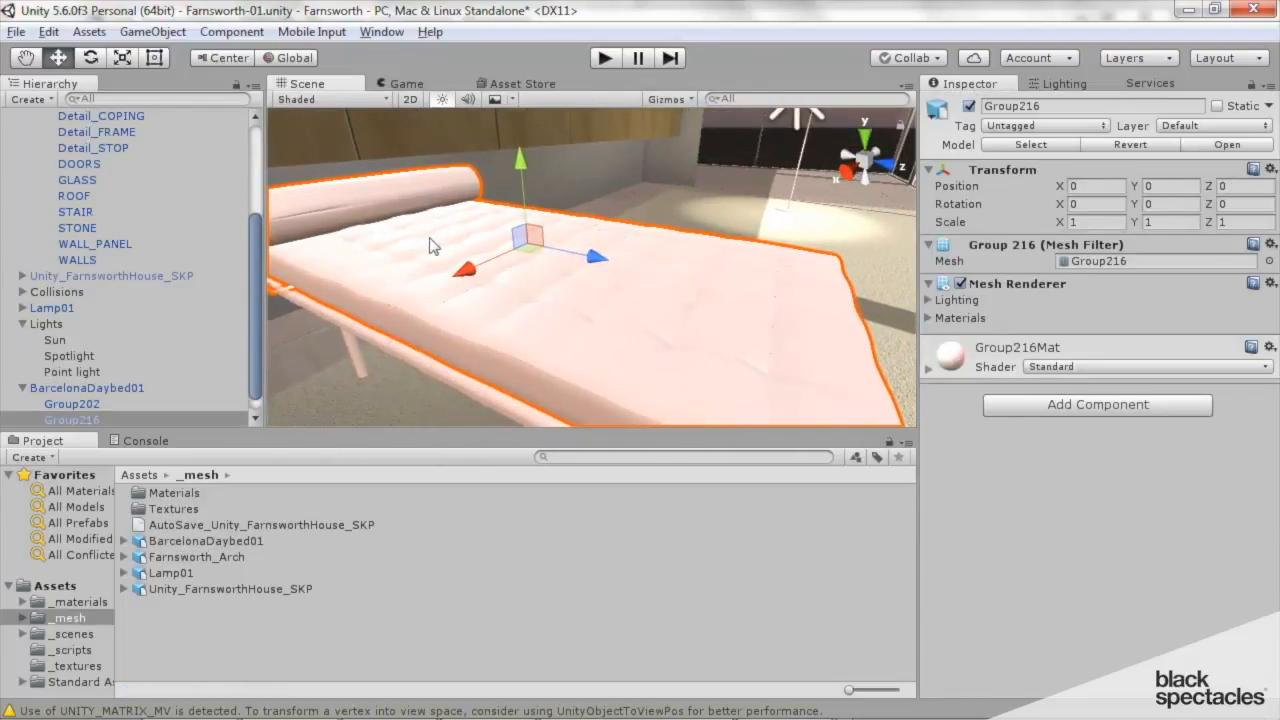
pyautogui.scroll(-5, 435, 245)
pyautogui.scroll(-1, 150, 400)
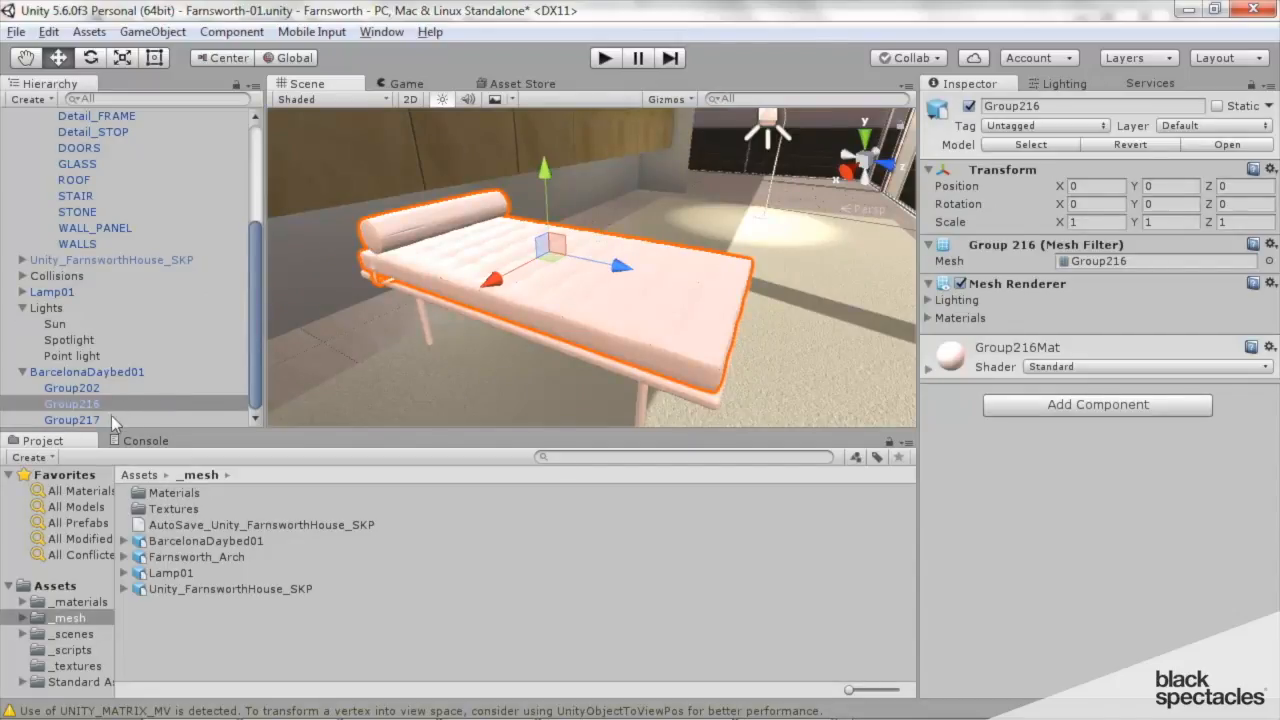
pyautogui.click(111, 418)
pyautogui.click(115, 404)
pyautogui.click(115, 389)
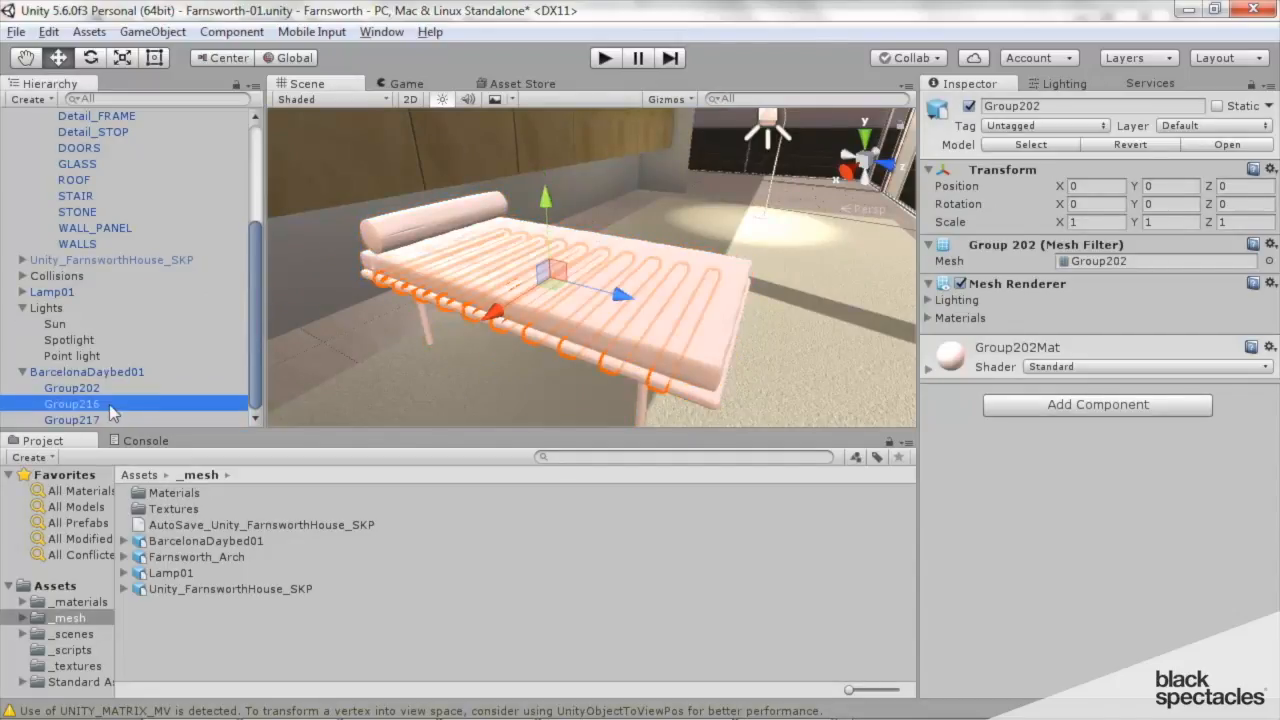
pyautogui.keyDown('alt'); pyautogui.moveTo(610, 309); pyautogui.dragTo(631, 369); pyautogui.keyUp('alt')
pyautogui.click(679, 307)
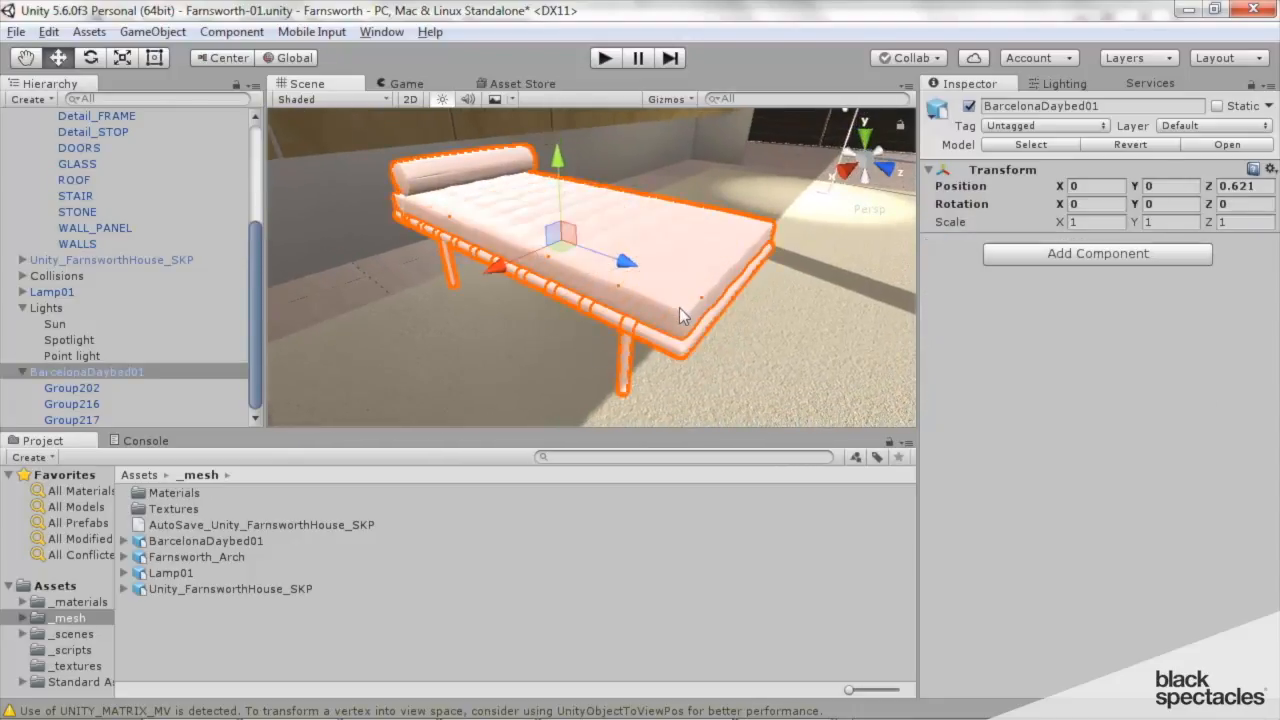
pyautogui.click(679, 307)
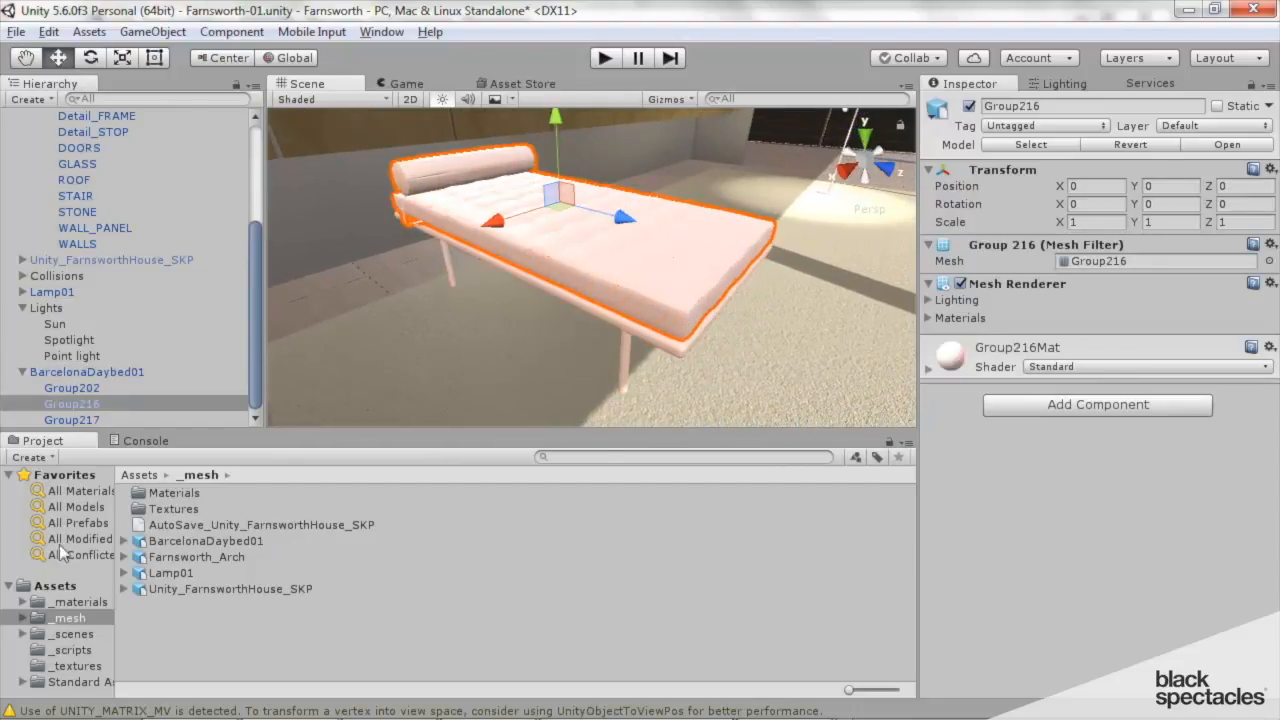
# Step: Create a new material named Leather in the _materials folder
pyautogui.click(88, 601)
pyautogui.rightClick(234, 594)
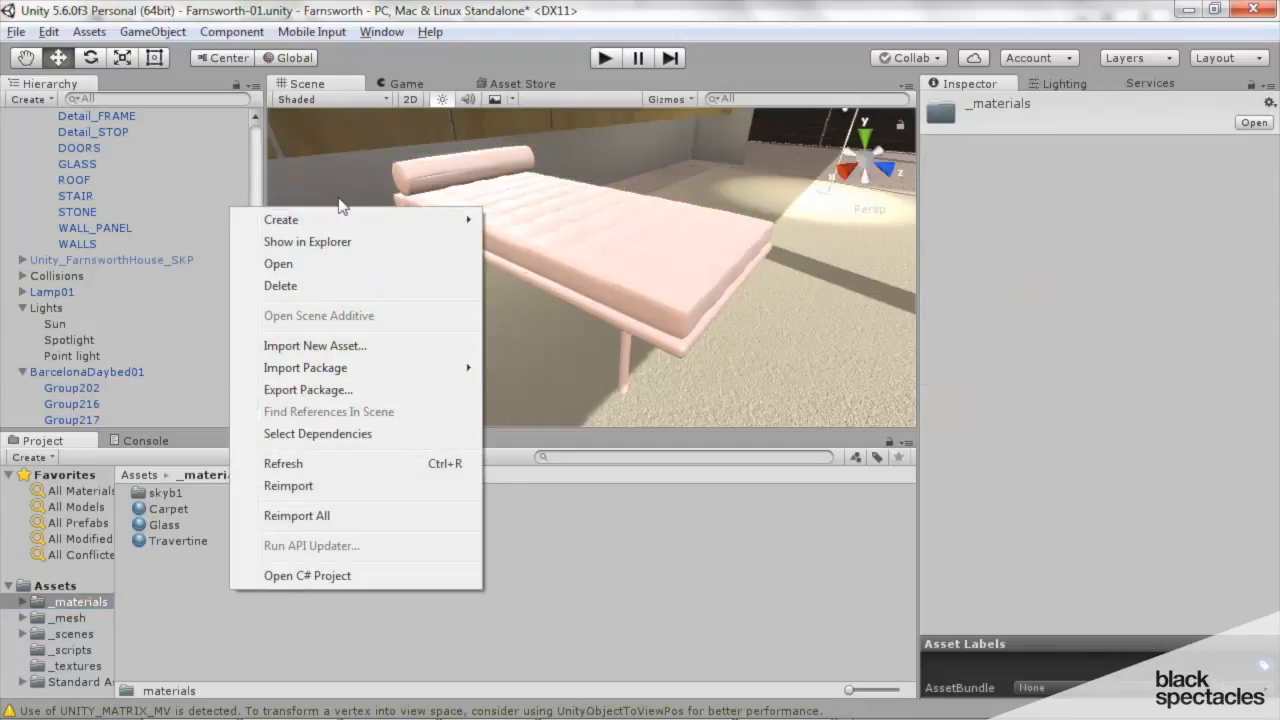
pyautogui.moveTo(343, 229)
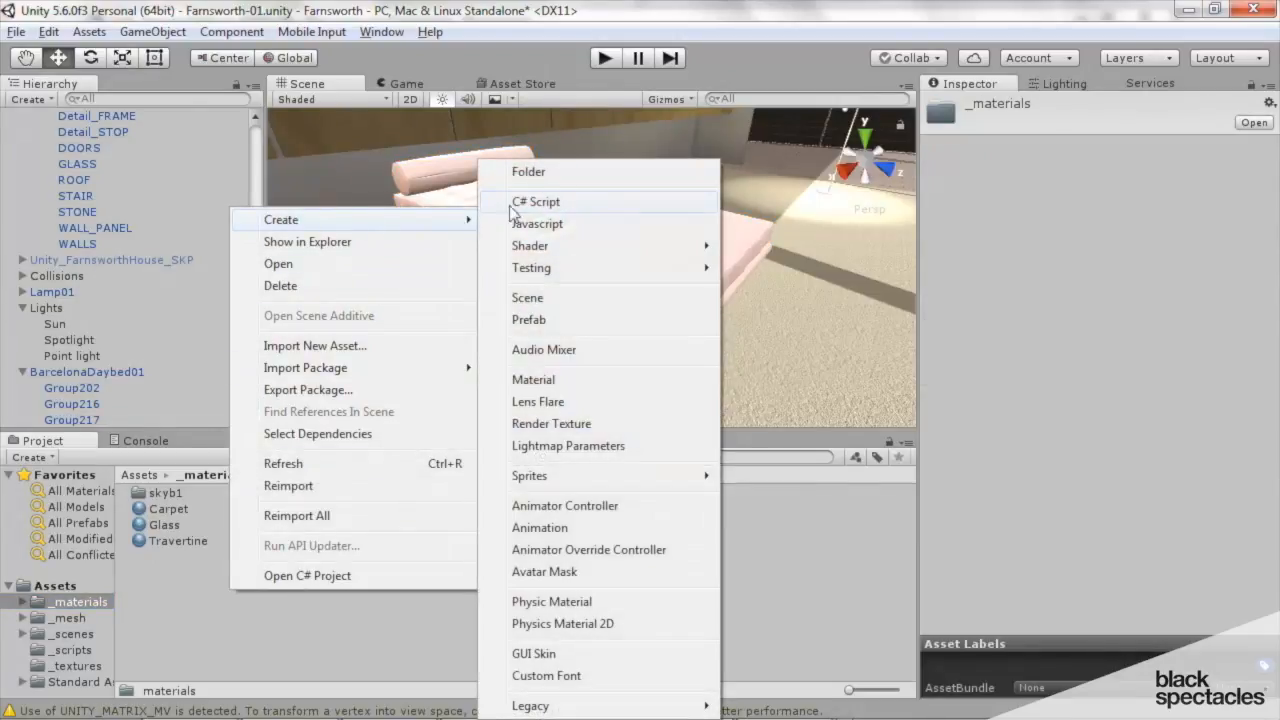
pyautogui.click(557, 389)
pyautogui.write('L')
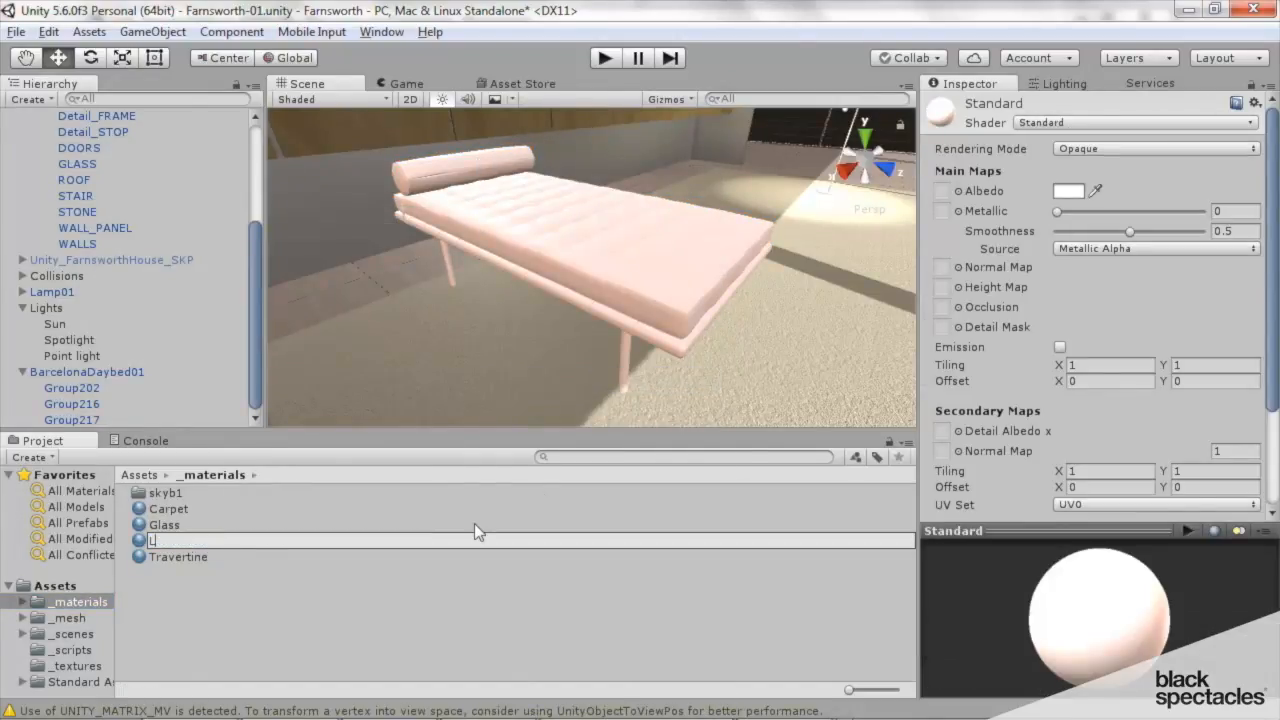
pyautogui.write('eather')
pyautogui.press('Return')
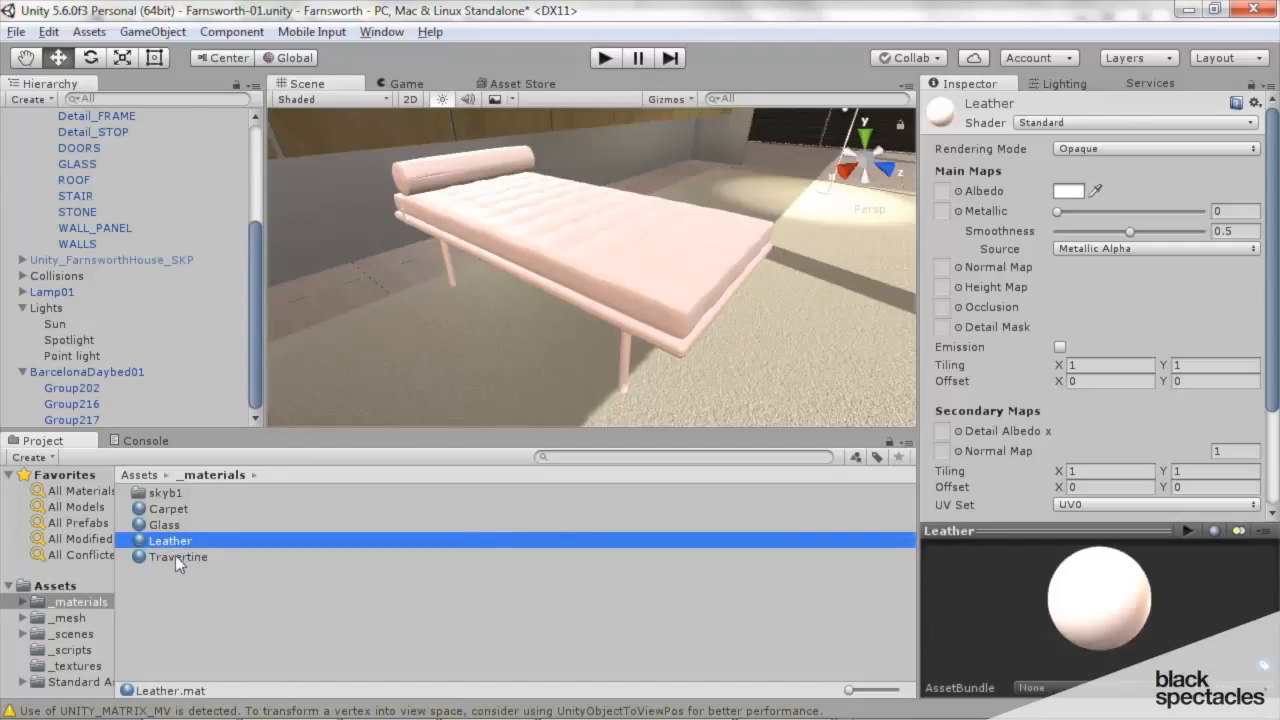
# Step: Set the Leather material's albedo to a muted brown, hex 726348FF
pyautogui.click(1066, 191)
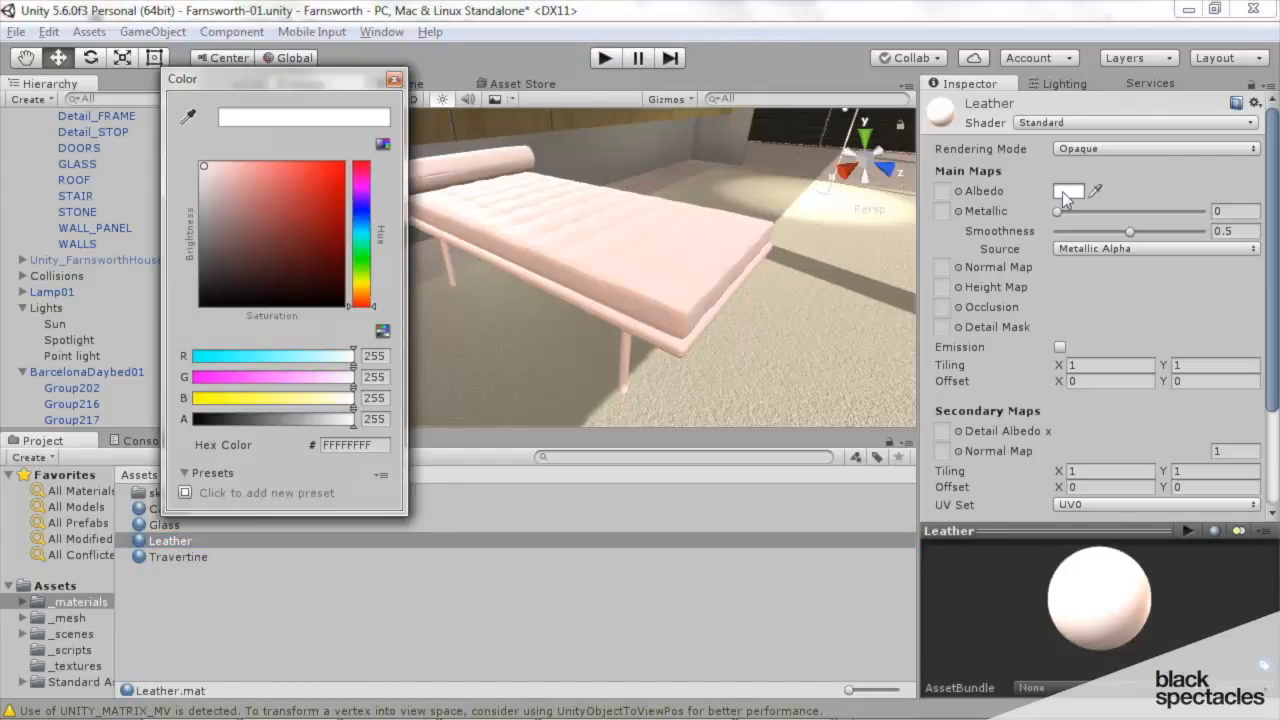
pyautogui.moveTo(358, 311)
pyautogui.mouseDown()
pyautogui.moveTo(362, 288)
pyautogui.moveTo(365, 303)
pyautogui.mouseUp()
pyautogui.moveTo(323, 253)
pyautogui.mouseDown()
pyautogui.moveTo(259, 211)
pyautogui.moveTo(299, 231)
pyautogui.moveTo(255, 240)
pyautogui.mouseUp()
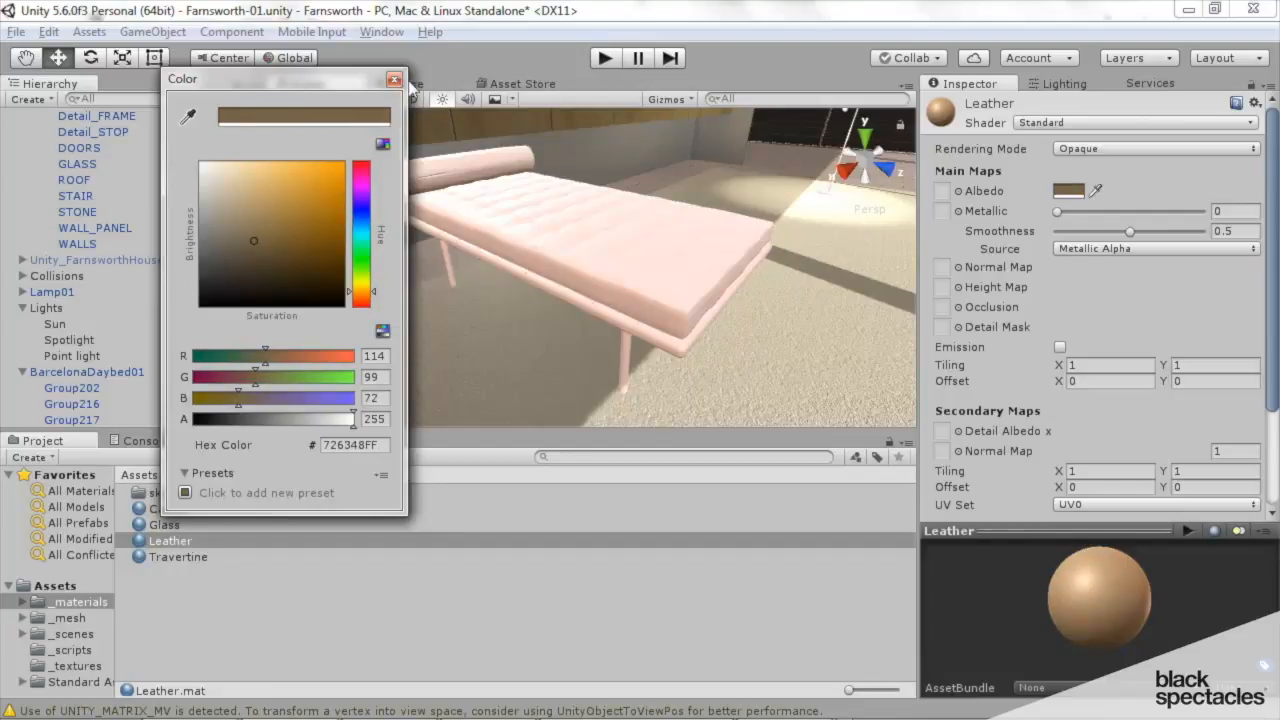
pyautogui.click(395, 79)
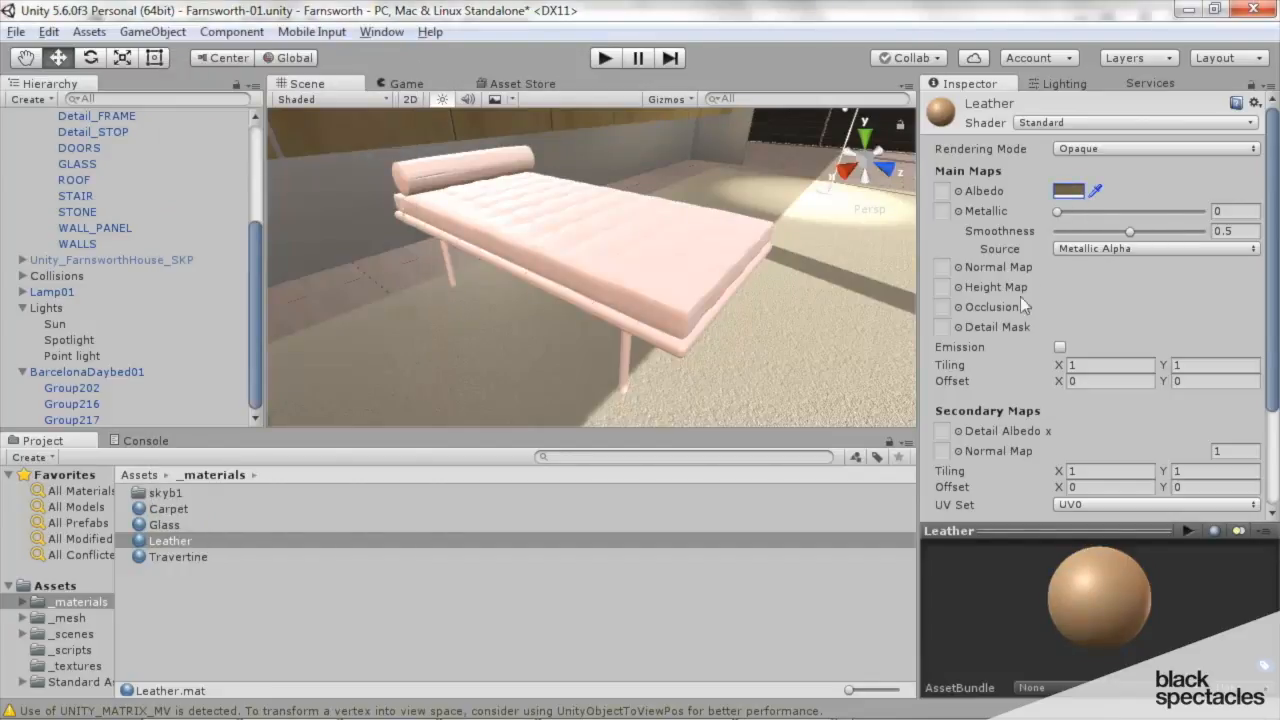
# Step: Assign the leather normal texture as the Leather material's Normal Map and fix its import type to normal map
pyautogui.click(942, 267)
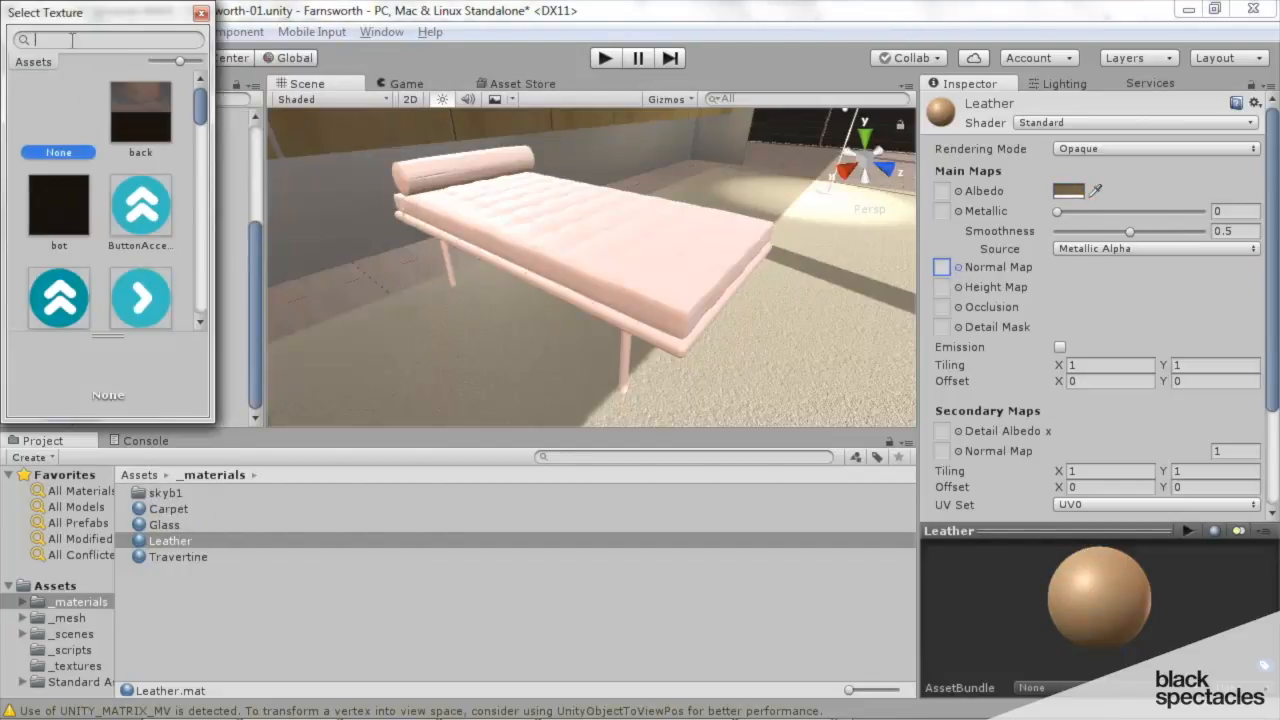
pyautogui.hotkey('alt', 'Tab')
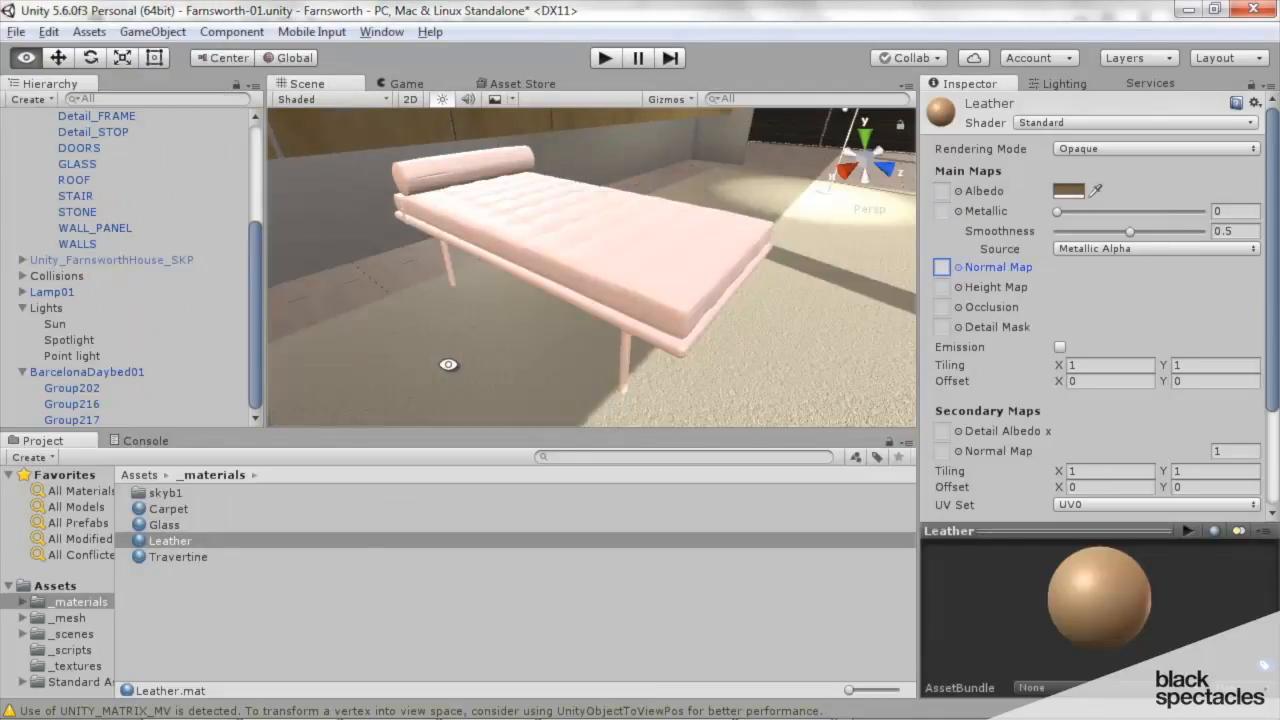
pyautogui.click(957, 267)
pyautogui.write('normal')
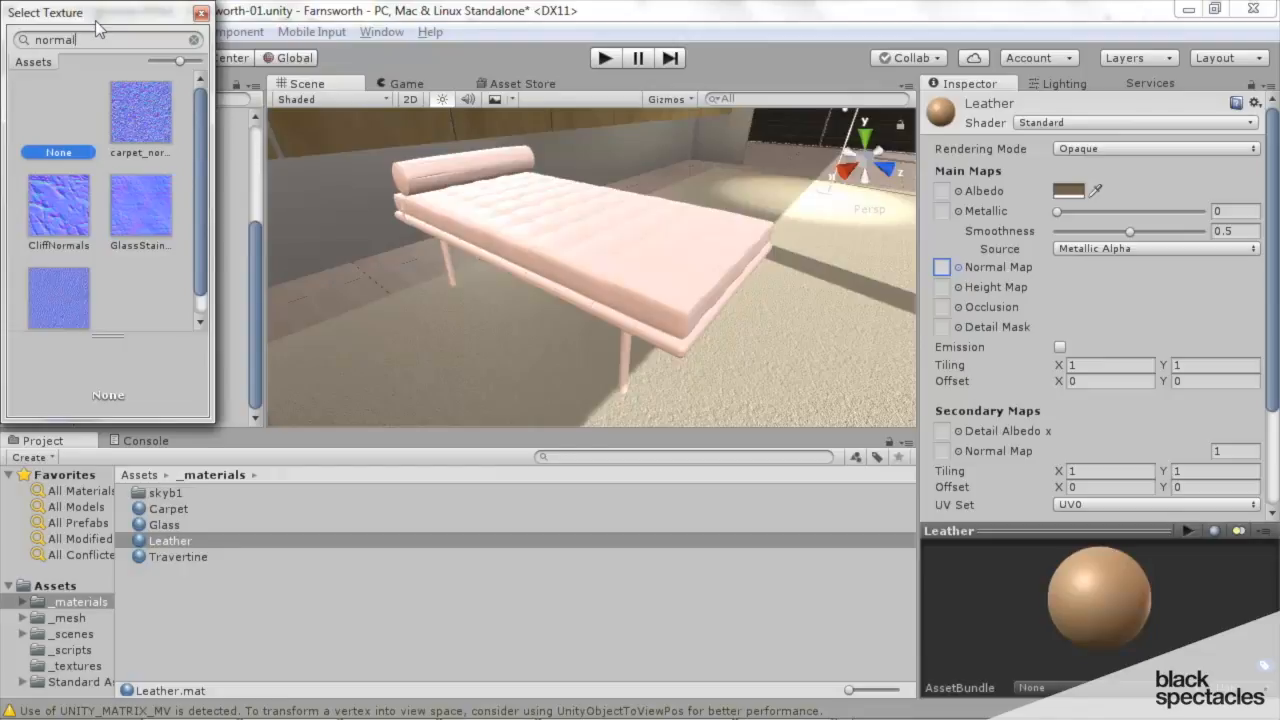
pyautogui.scroll(-1, 193, 298)
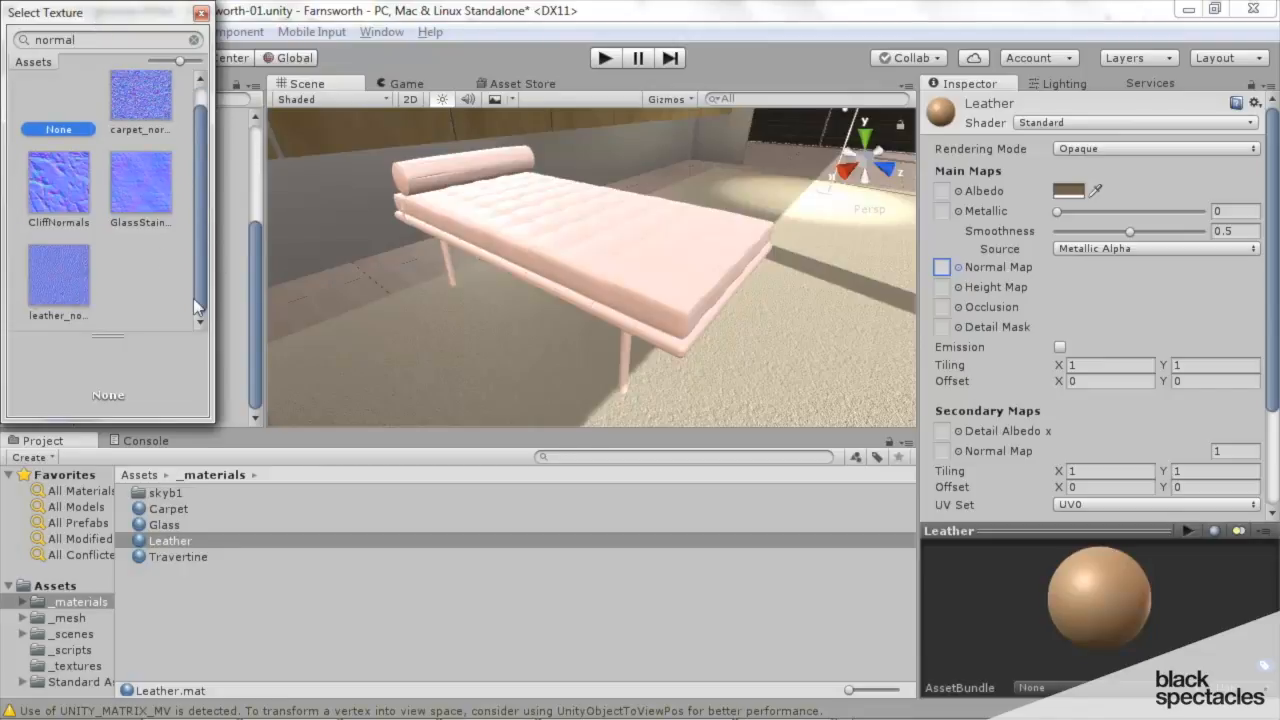
pyautogui.click(75, 293)
pyautogui.doubleClick(75, 293)
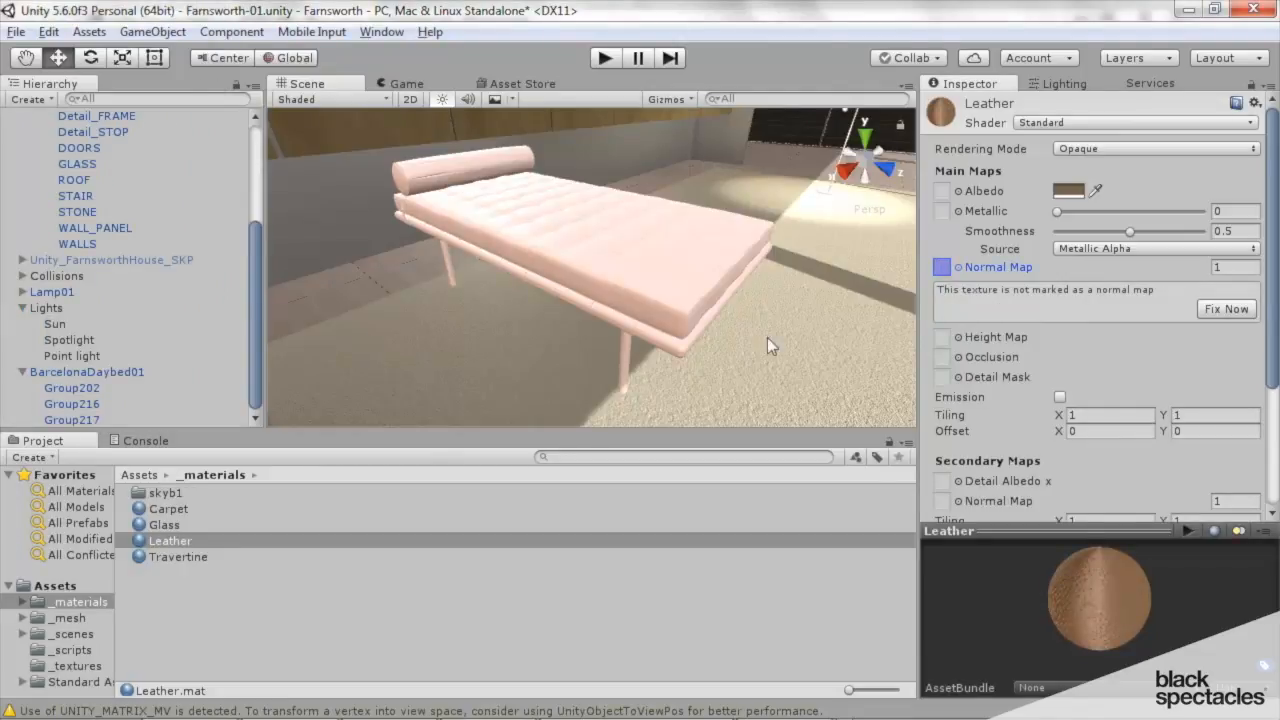
pyautogui.click(1214, 309)
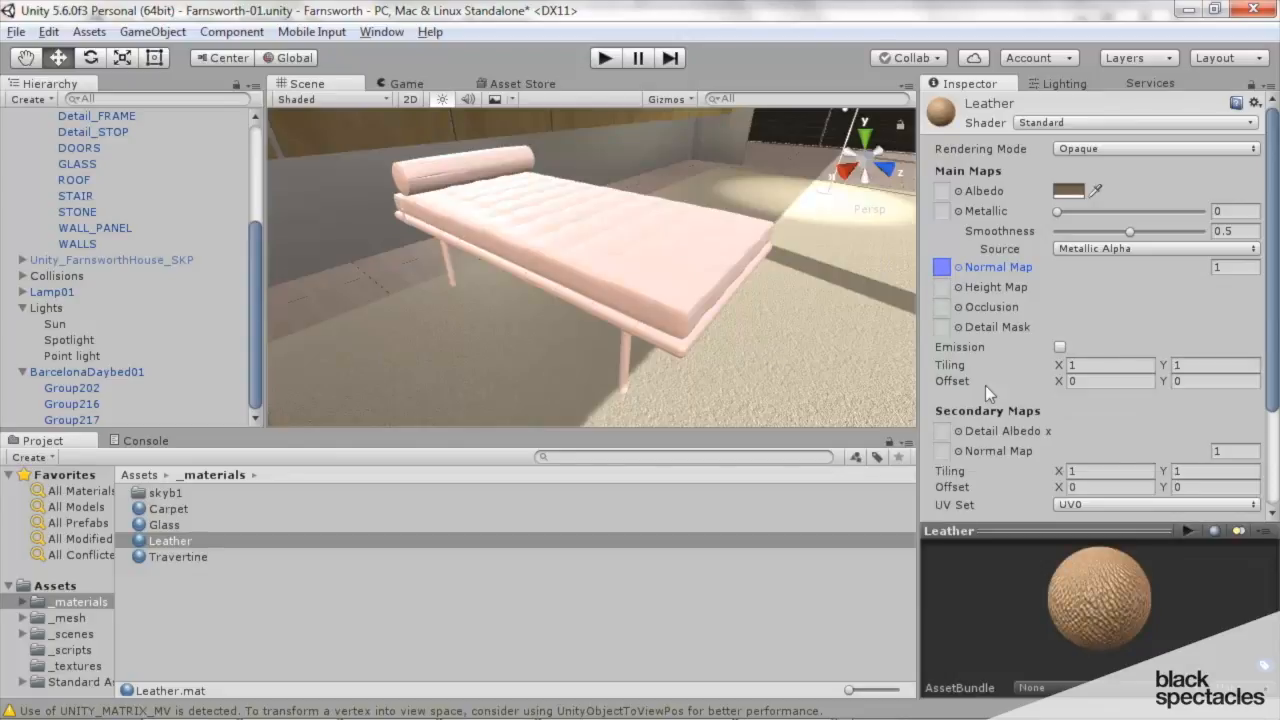
# Step: Apply the Leather material to the daybed's mattress and bolster
pyautogui.click(661, 272)
pyautogui.moveTo(170, 541); pyautogui.dragTo(631, 255)
pyautogui.scroll(5, 628, 256)
pyautogui.scroll(-4, 625, 257)
# Step: Inspect the leather texture on the mattress and bolster up close from several angles
pyautogui.moveTo(625, 257); pyautogui.dragTo(772, 267, button='right')
pyautogui.scroll(3, 625, 274)
pyautogui.scroll(1, 772, 267)
pyautogui.scroll(-2, 772, 267)
pyautogui.moveTo(695, 226); pyautogui.dragTo(595, 332, button='middle')
pyautogui.scroll(1, 595, 331)
pyautogui.scroll(-4, 594, 329)
pyautogui.moveTo(416, 260); pyautogui.dragTo(626, 394, button='middle')
pyautogui.scroll(4, 460, 241)
pyautogui.moveTo(432, 223); pyautogui.dragTo(540, 290, button='middle')
pyautogui.scroll(-5, 540, 290)
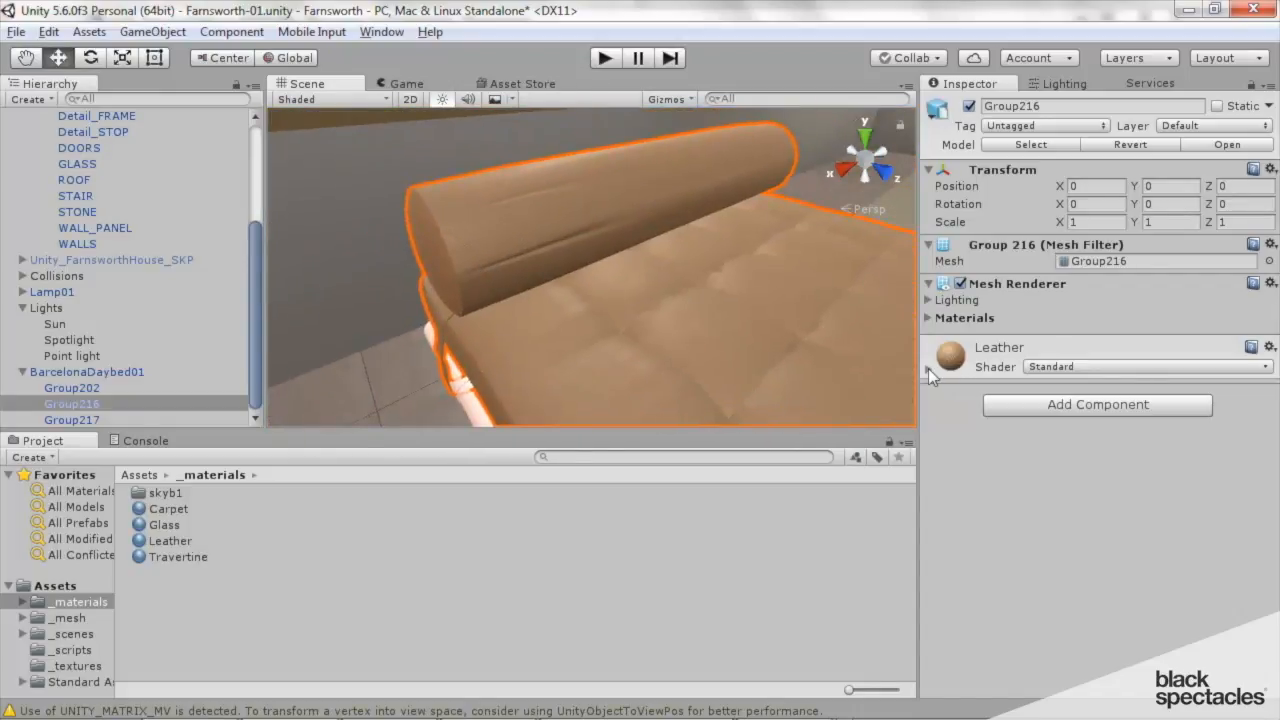
# Step: Set the Leather material's main map tiling to 0.25 in X and 0.25 in Y and check the grain on the mattress
pyautogui.click(929, 370)
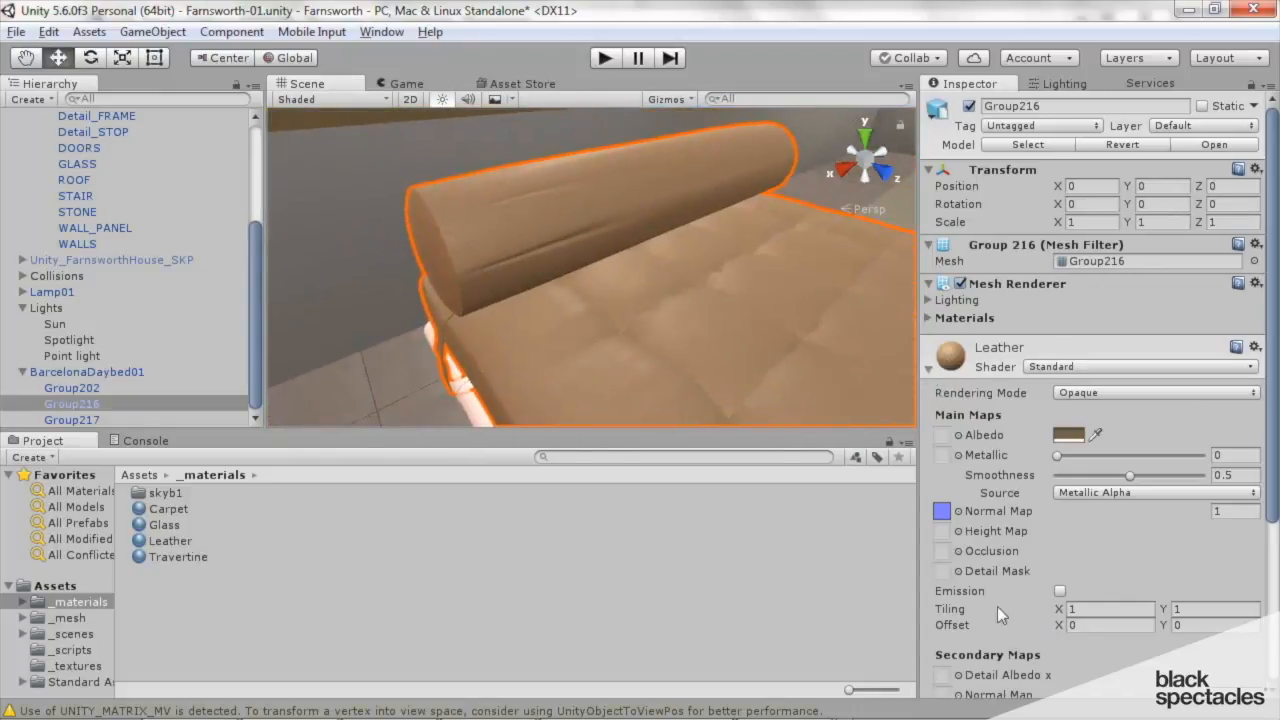
pyautogui.moveTo(1063, 603); pyautogui.dragTo(1026, 599)
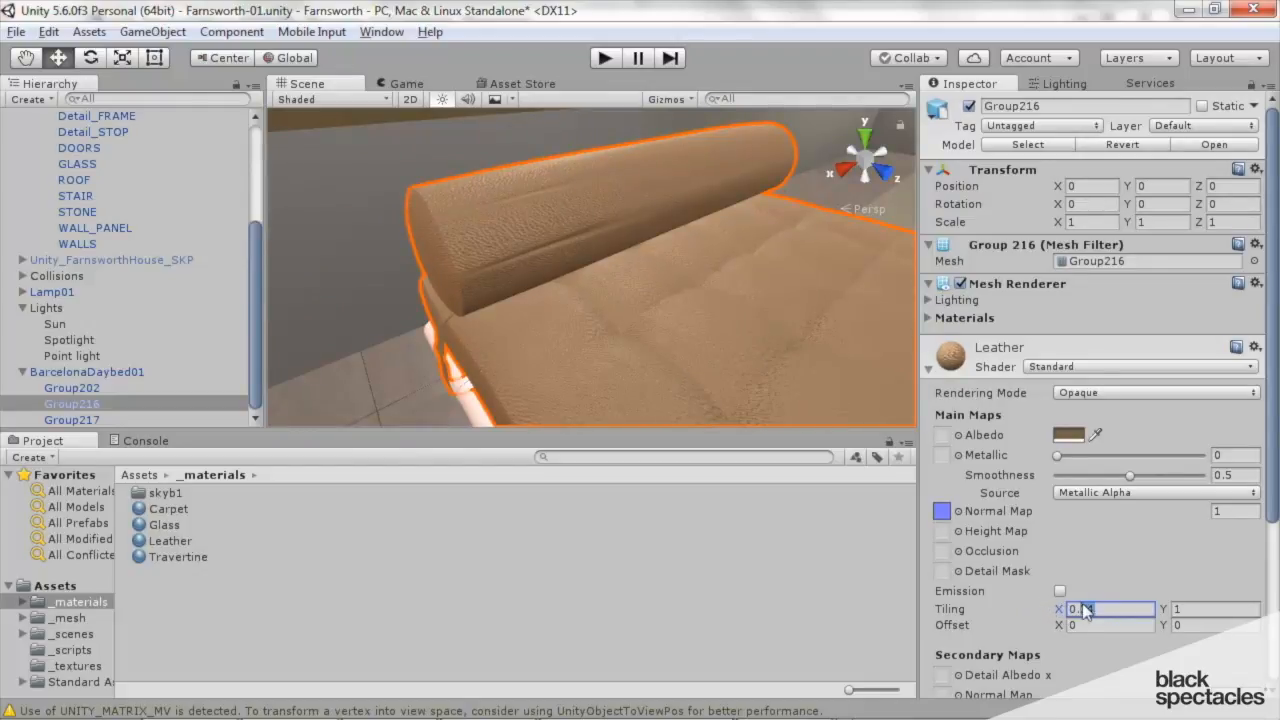
pyautogui.click(1203, 610)
pyautogui.write('.25')
pyautogui.click(1124, 607)
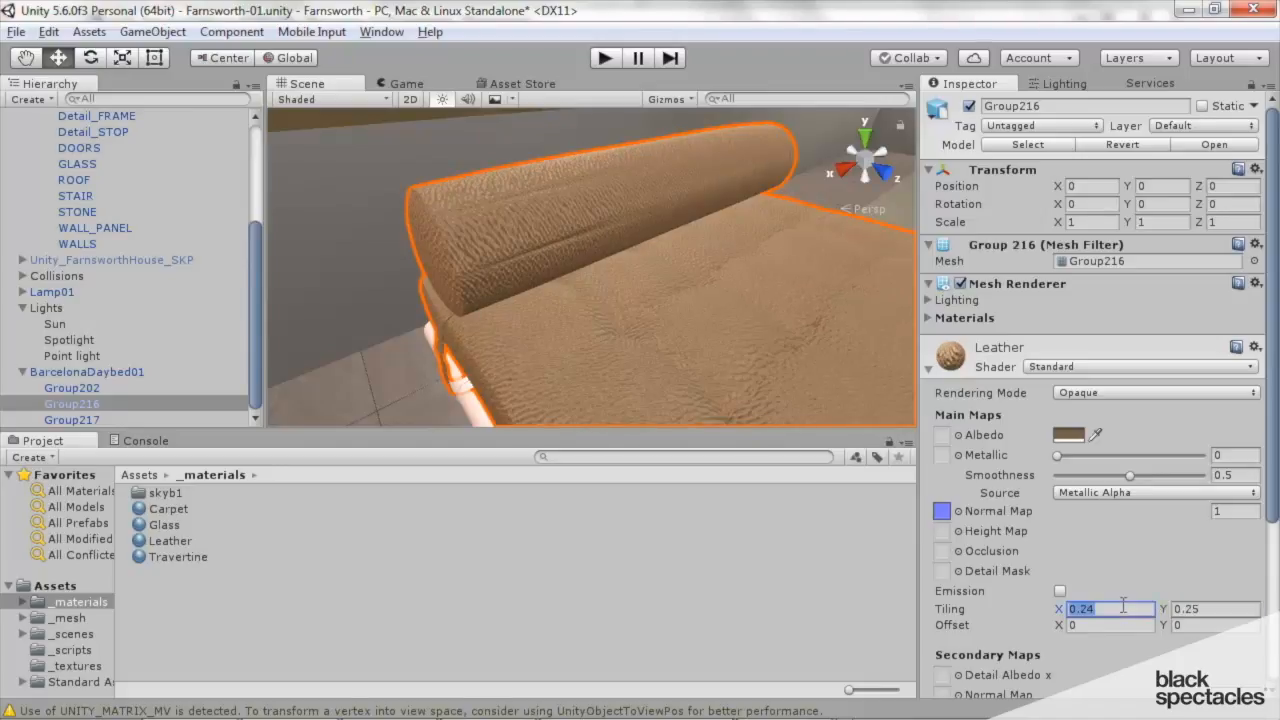
pyautogui.press('BackSpace')
pyautogui.write('5')
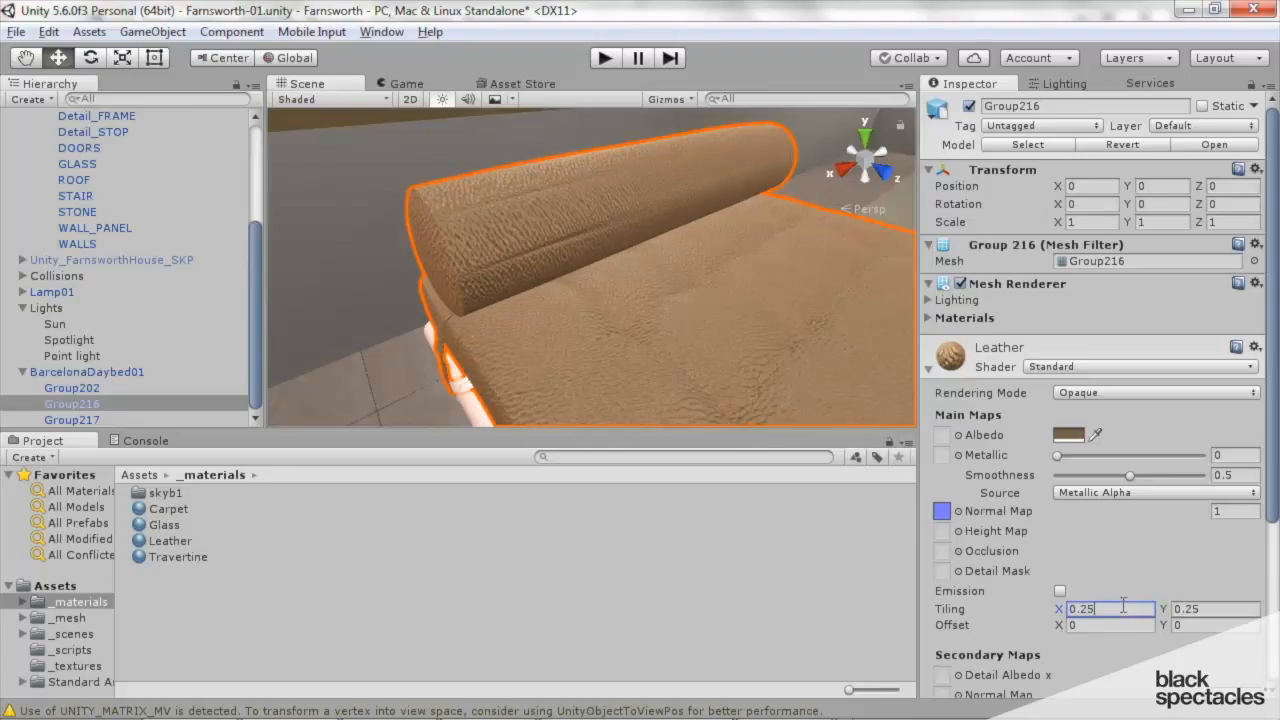
pyautogui.keyDown('alt'); pyautogui.moveTo(648, 276); pyautogui.dragTo(617, 297); pyautogui.keyUp('alt')
pyautogui.scroll(-4, 617, 297)
pyautogui.moveTo(617, 297); pyautogui.dragTo(563, 286, button='middle')
pyautogui.scroll(5, 561, 285)
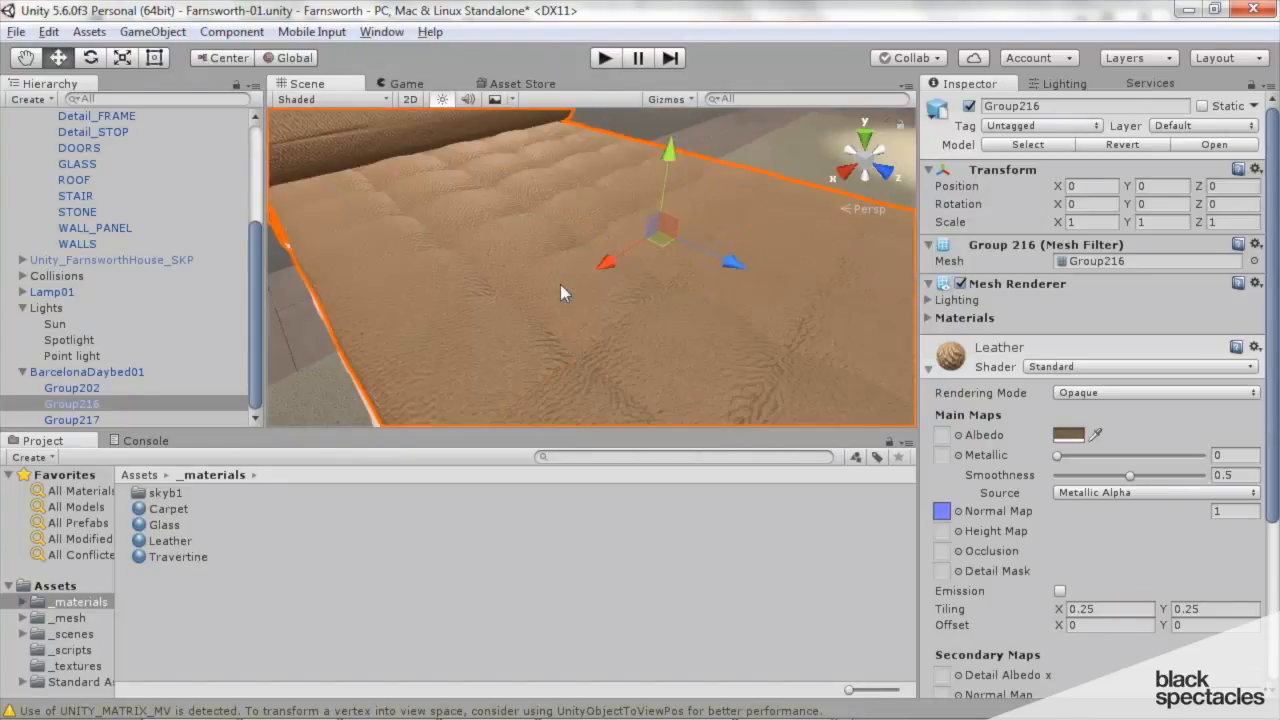
# Step: Reduce the Leather material's Normal Map strength to 0.22 and check the grain on the mattress and bolster
pyautogui.moveTo(1166, 518); pyautogui.dragTo(1140, 516)
pyautogui.scroll(-3, 300, 200)
pyautogui.moveTo(326, 182); pyautogui.dragTo(469, 235, button='middle')
pyautogui.scroll(3, 403, 205)
pyautogui.scroll(3, 542, 305)
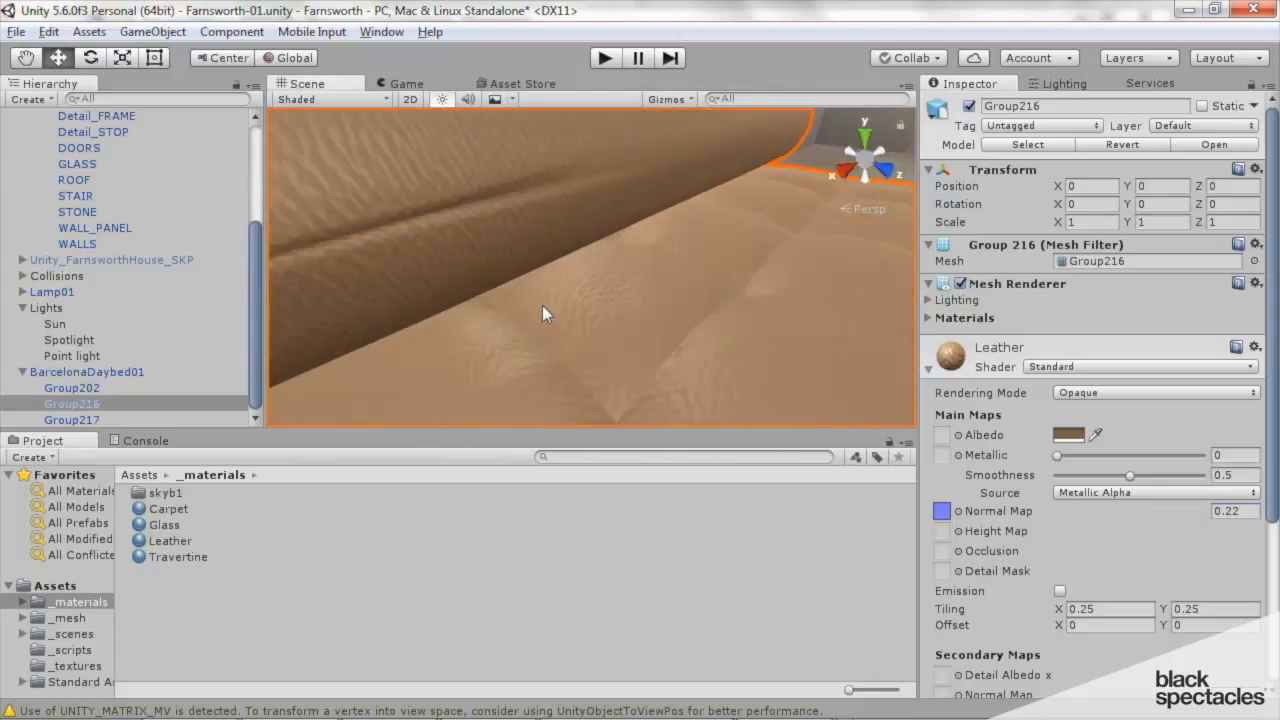
# Step: Set the Leather material's smoothness to 0.69 and check the sheen on the daybed from a wider angle
pyautogui.scroll(-3, 539, 305)
pyautogui.scroll(-5, 522, 297)
pyautogui.moveTo(603, 331); pyautogui.dragTo(486, 251, button='middle')
pyautogui.scroll(3, 486, 251)
pyautogui.scroll(-2, 486, 251)
pyautogui.moveTo(1130, 476); pyautogui.dragTo(1176, 477)
pyautogui.moveTo(520, 210)
pyautogui.keyDown('alt'); pyautogui.mouseDown()
pyautogui.moveTo(377, 217)
pyautogui.moveTo(443, 220)
pyautogui.moveTo(554, 280)
pyautogui.moveTo(543, 220)
pyautogui.mouseUp(); pyautogui.keyUp('alt')
pyautogui.moveTo(543, 220); pyautogui.dragTo(575, 222, button='right')
pyautogui.moveTo(1182, 475); pyautogui.dragTo(1167, 476)
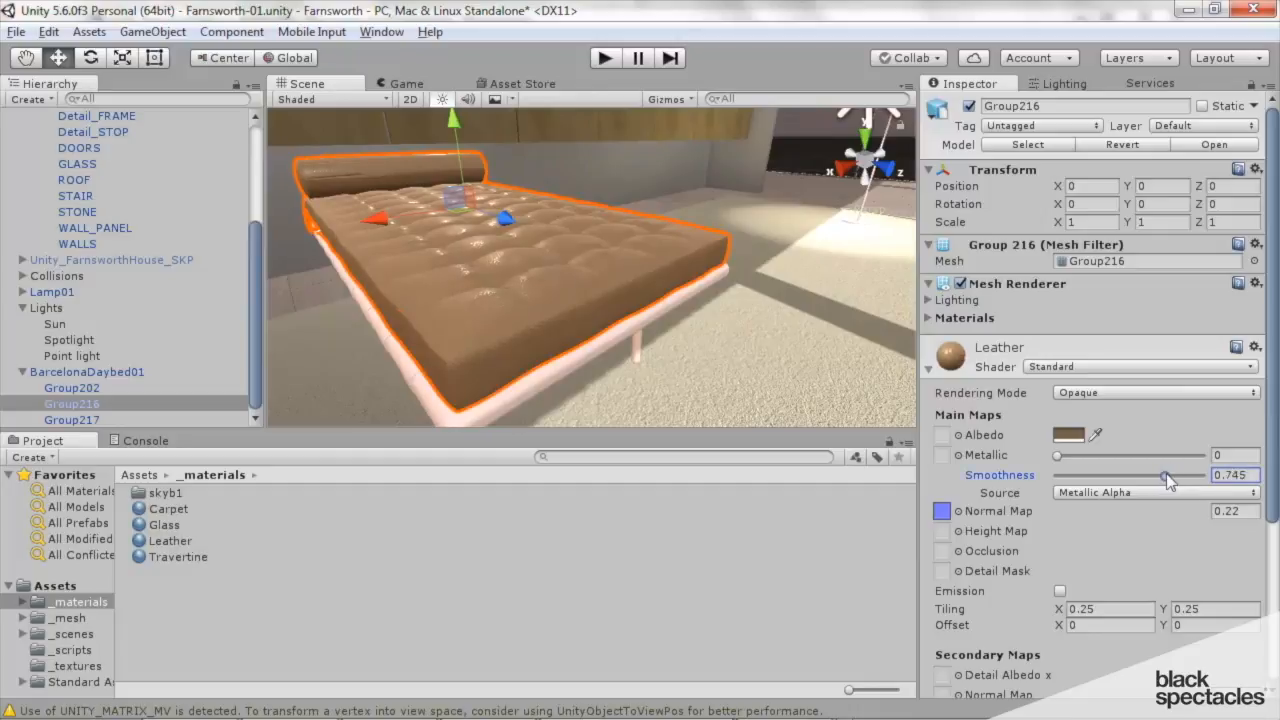
pyautogui.moveTo(560, 228); pyautogui.dragTo(548, 270, button='right')
# Step: Create a material named Stainless in the _materials folder with metallic 1 and smoothness 1
pyautogui.rightClick(252, 606)
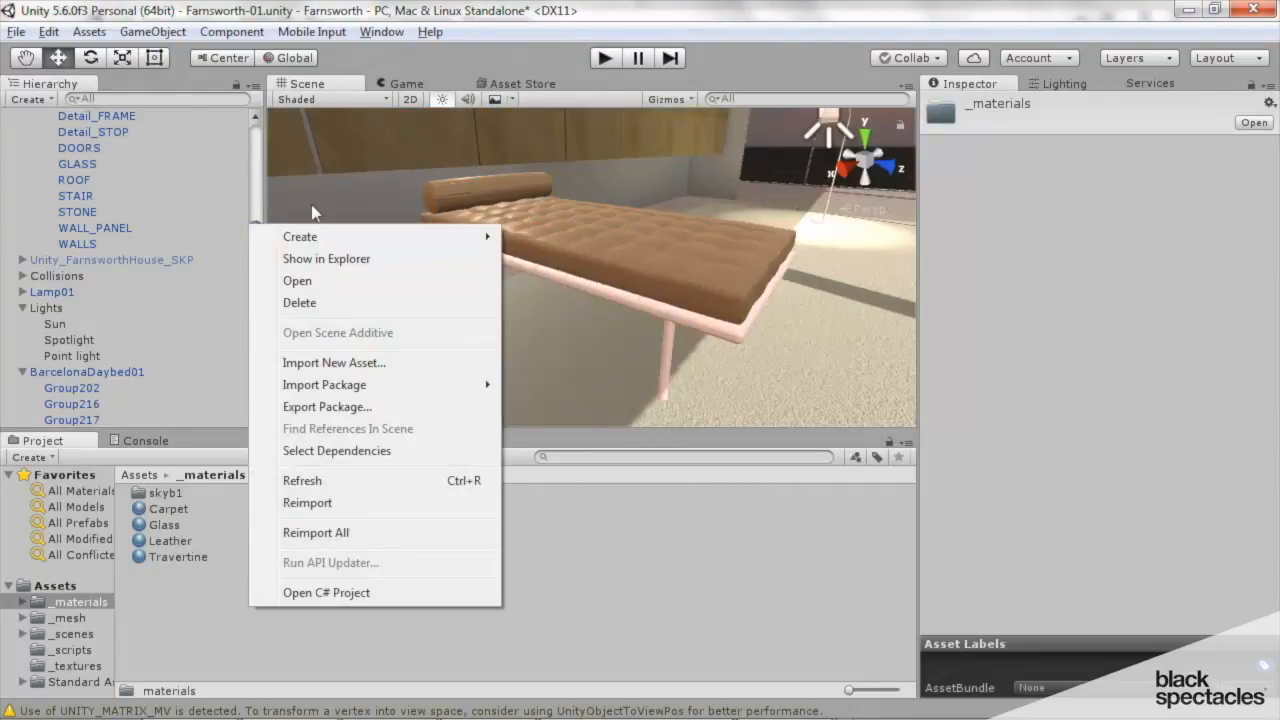
pyautogui.moveTo(300, 237)
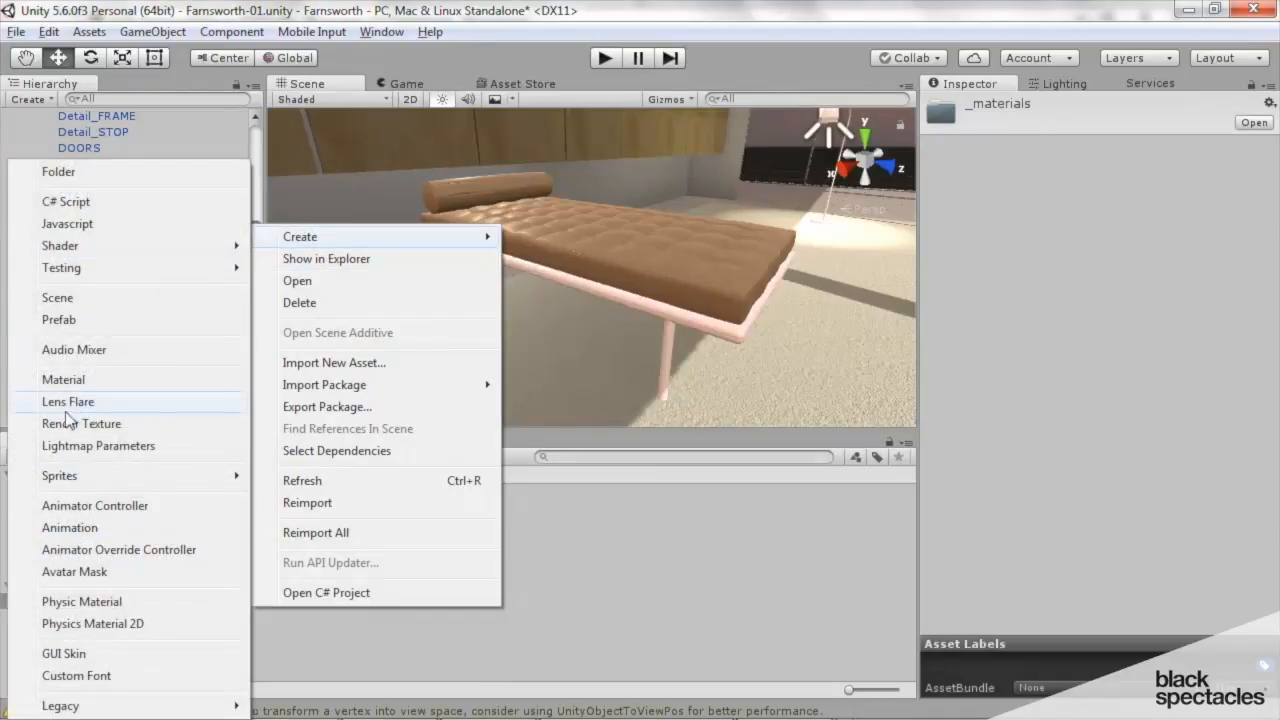
pyautogui.click(63, 379)
pyautogui.write('Stainless')
pyautogui.press('Return')
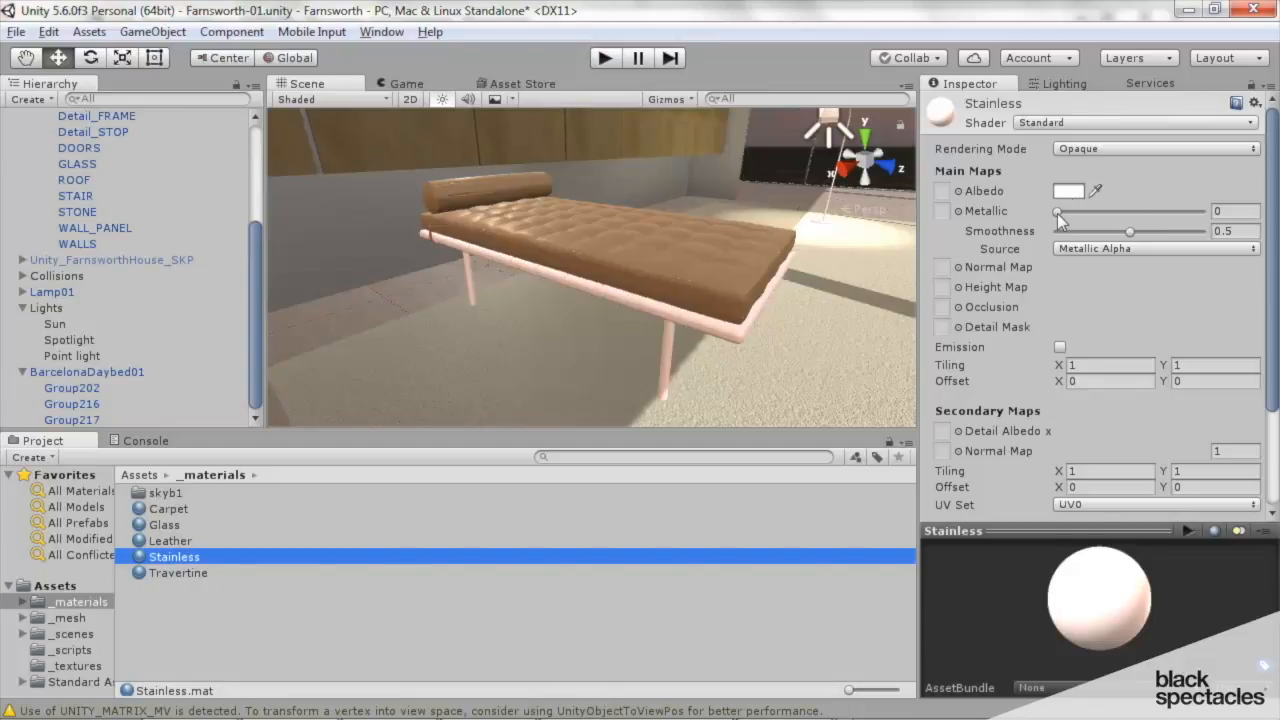
pyautogui.moveTo(1057, 213); pyautogui.dragTo(1205, 213)
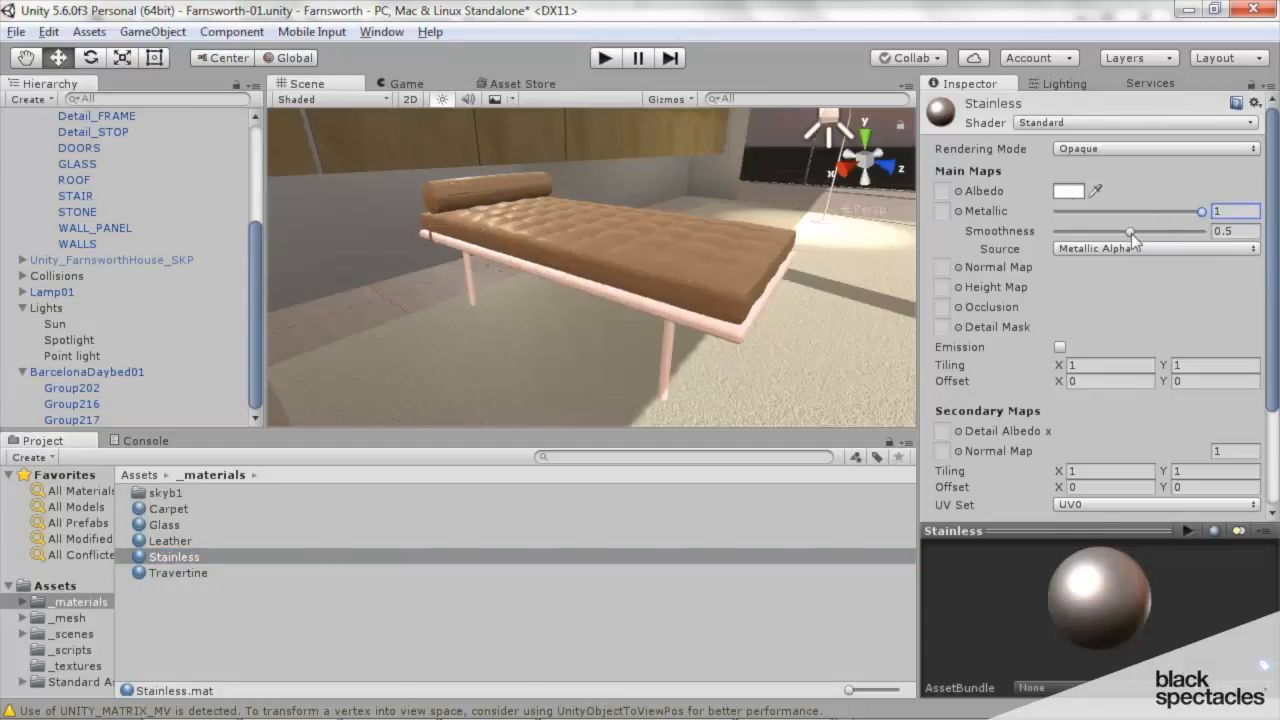
pyautogui.moveTo(1130, 232); pyautogui.dragTo(1256, 252)
# Step: Apply the Stainless material to the daybed's metal frame and legs
pyautogui.moveTo(757, 310); pyautogui.dragTo(689, 329, button='right')
pyautogui.scroll(2, 700, 323)
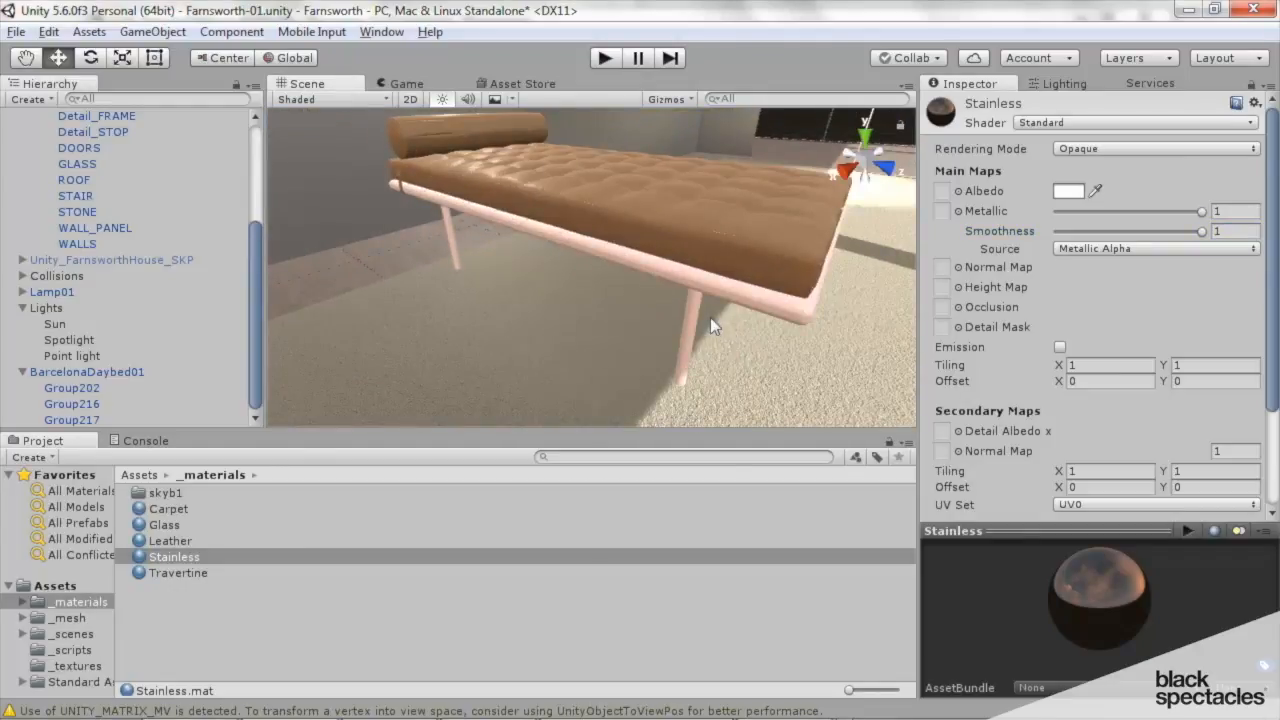
pyautogui.click(692, 303)
pyautogui.click(691, 303)
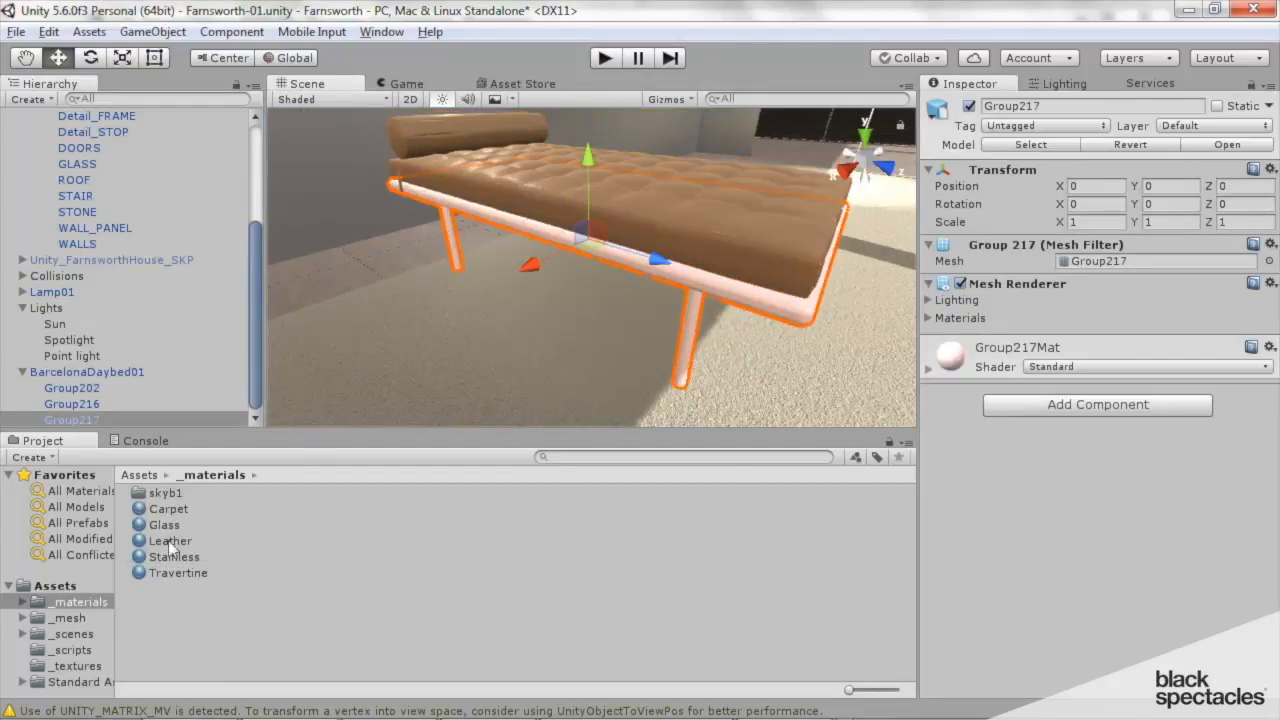
pyautogui.moveTo(172, 556); pyautogui.dragTo(1075, 550)
pyautogui.moveTo(905, 415); pyautogui.dragTo(603, 292, button='right')
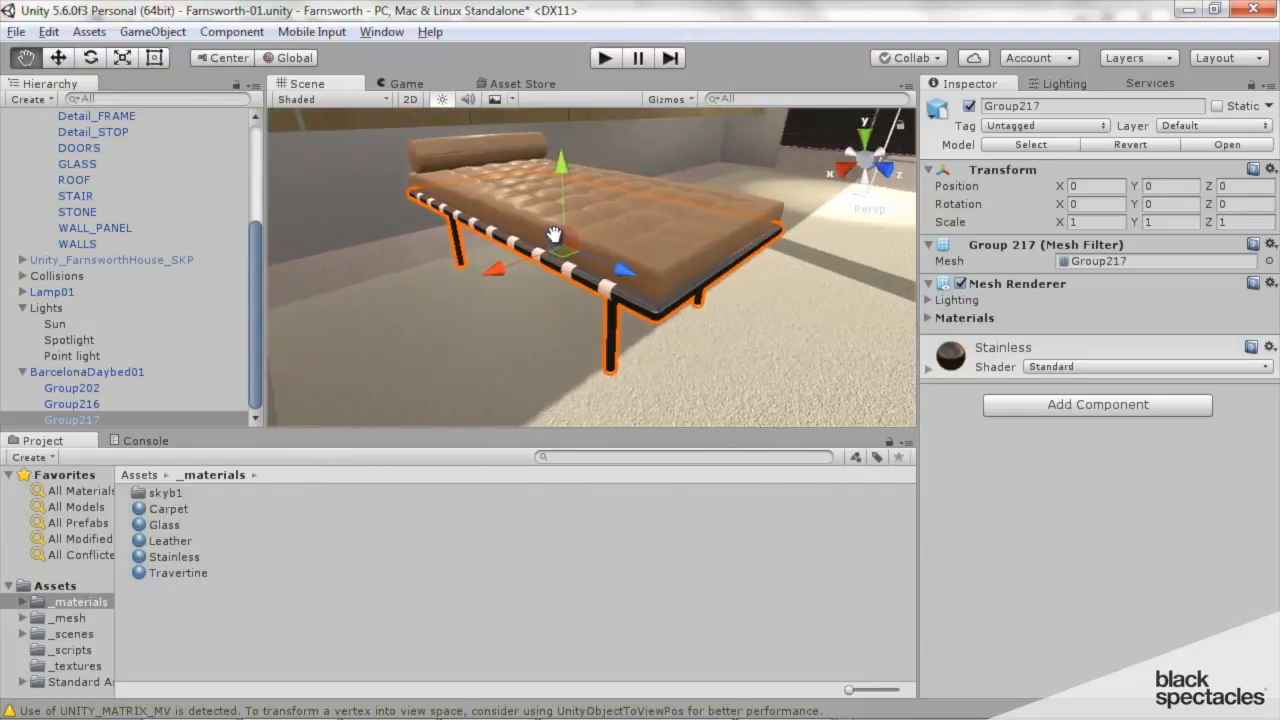
# Step: Apply the Leather material to the straps wrapped around the daybed frame
pyautogui.click(605, 295)
pyautogui.click(605, 295)
pyautogui.moveTo(170, 531); pyautogui.dragTo(606, 300)
pyautogui.moveTo(585, 300); pyautogui.dragTo(669, 291, button='middle')
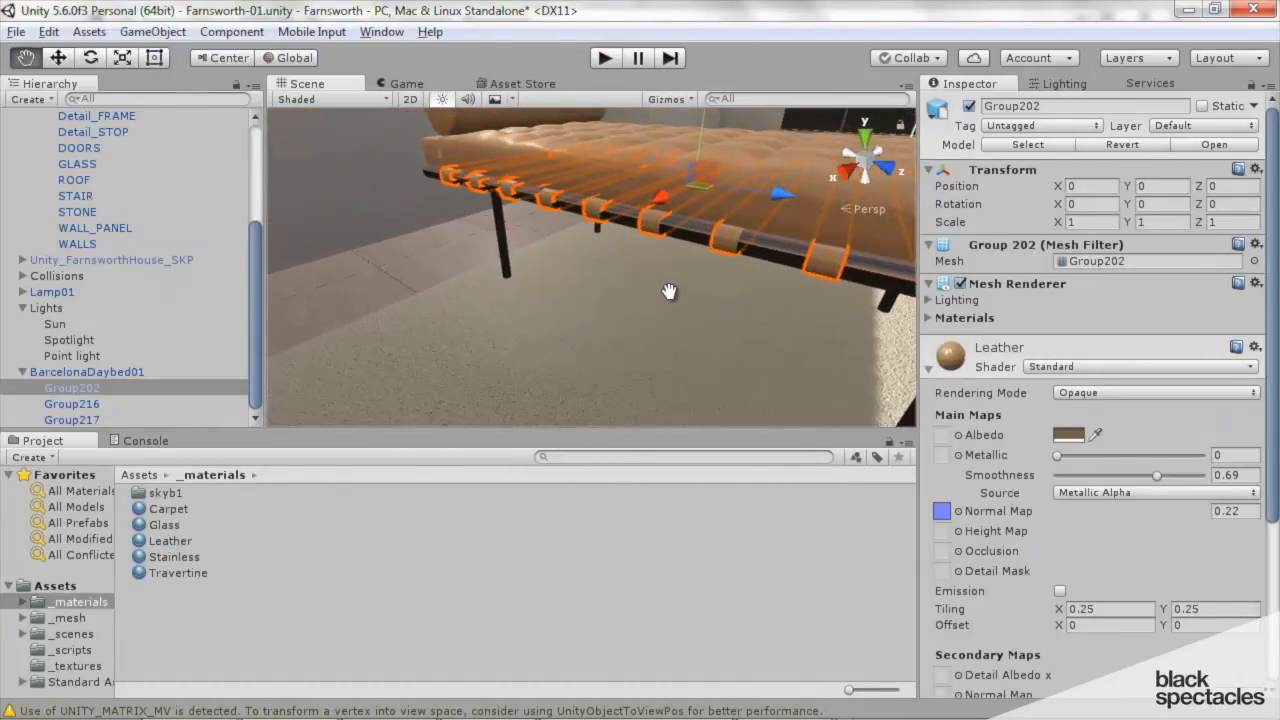
# Step: Lower the Stainless material's metallic value to 0.455 on the daybed frame
pyautogui.click(502, 242)
pyautogui.click(502, 242)
pyautogui.moveTo(768, 318); pyautogui.dragTo(675, 302, button='middle')
pyautogui.scroll(-2, 675, 302)
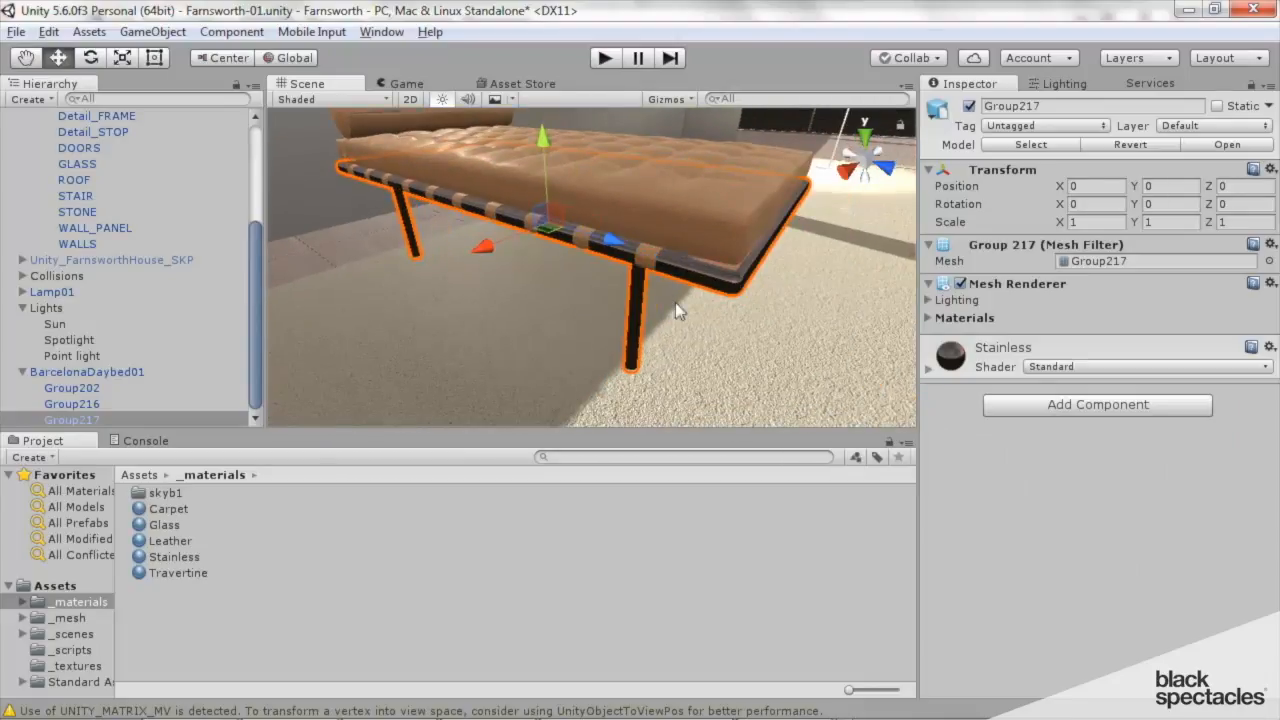
pyautogui.click(927, 369)
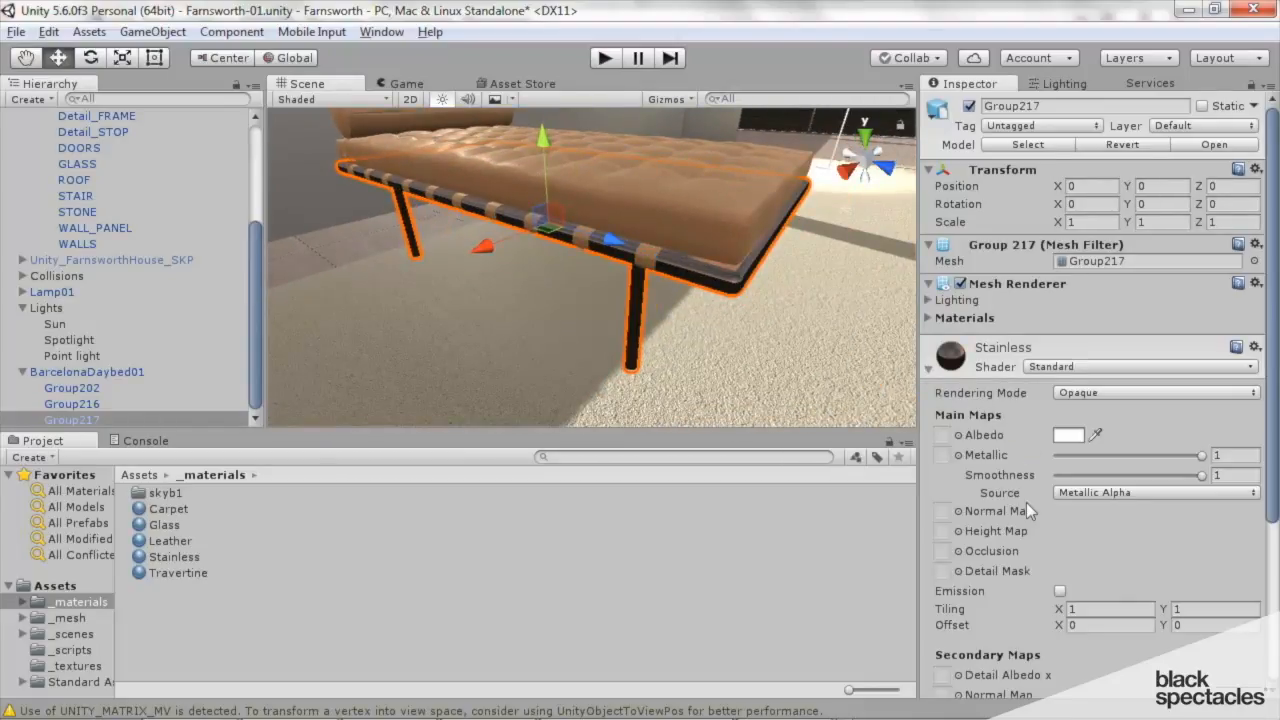
pyautogui.click(1165, 492)
pyautogui.click(1158, 493)
pyautogui.moveTo(1200, 474)
pyautogui.mouseDown()
pyautogui.moveTo(1098, 467)
pyautogui.moveTo(1205, 474)
pyautogui.moveTo(1094, 451)
pyautogui.moveTo(1125, 453)
pyautogui.mouseUp()
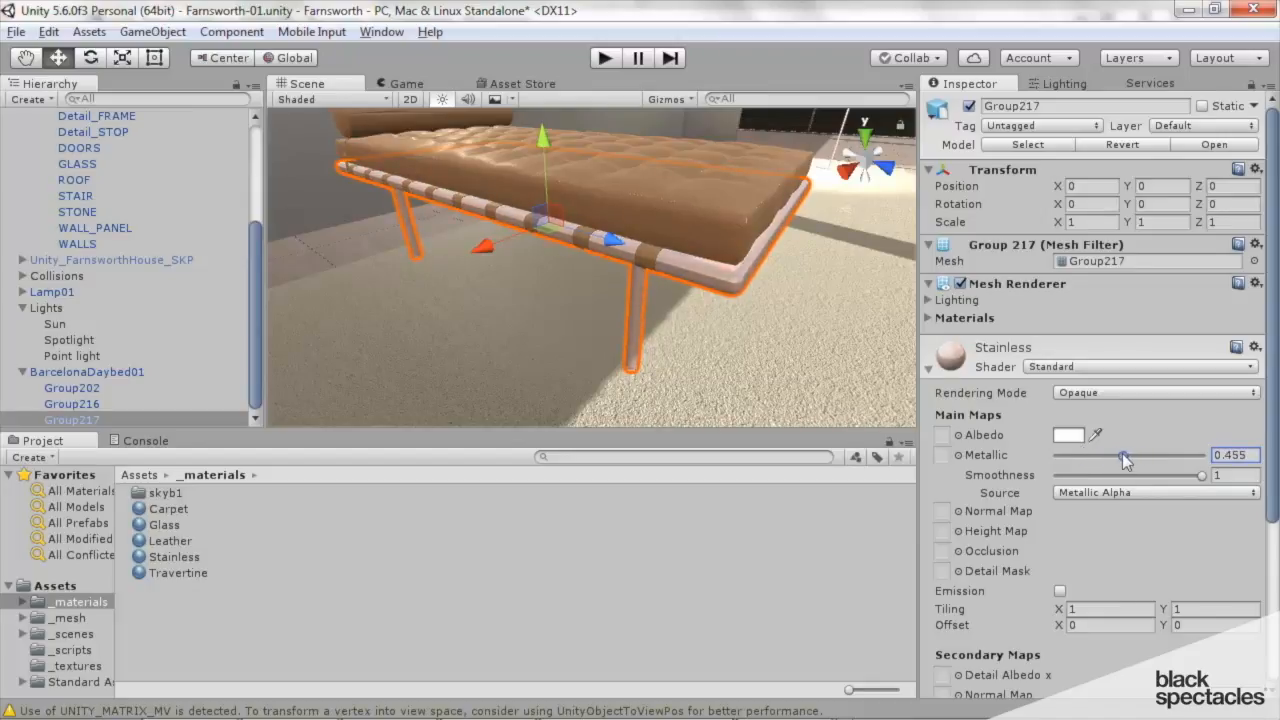
# Step: Lower the smoothness of the mattress and bolster's Leather material to 0.524
pyautogui.keyDown('alt'); pyautogui.moveTo(706, 262); pyautogui.dragTo(682, 287); pyautogui.keyUp('alt')
pyautogui.scroll(-3, 597, 218)
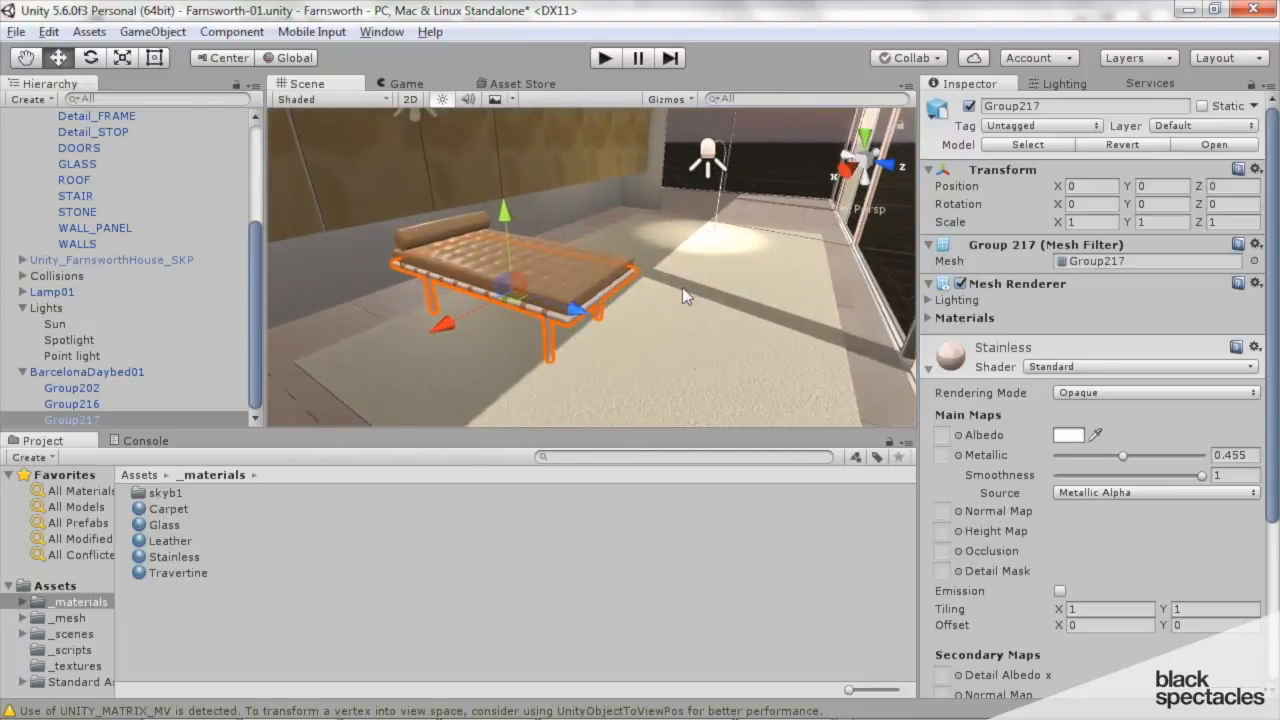
pyautogui.scroll(5, 569, 272)
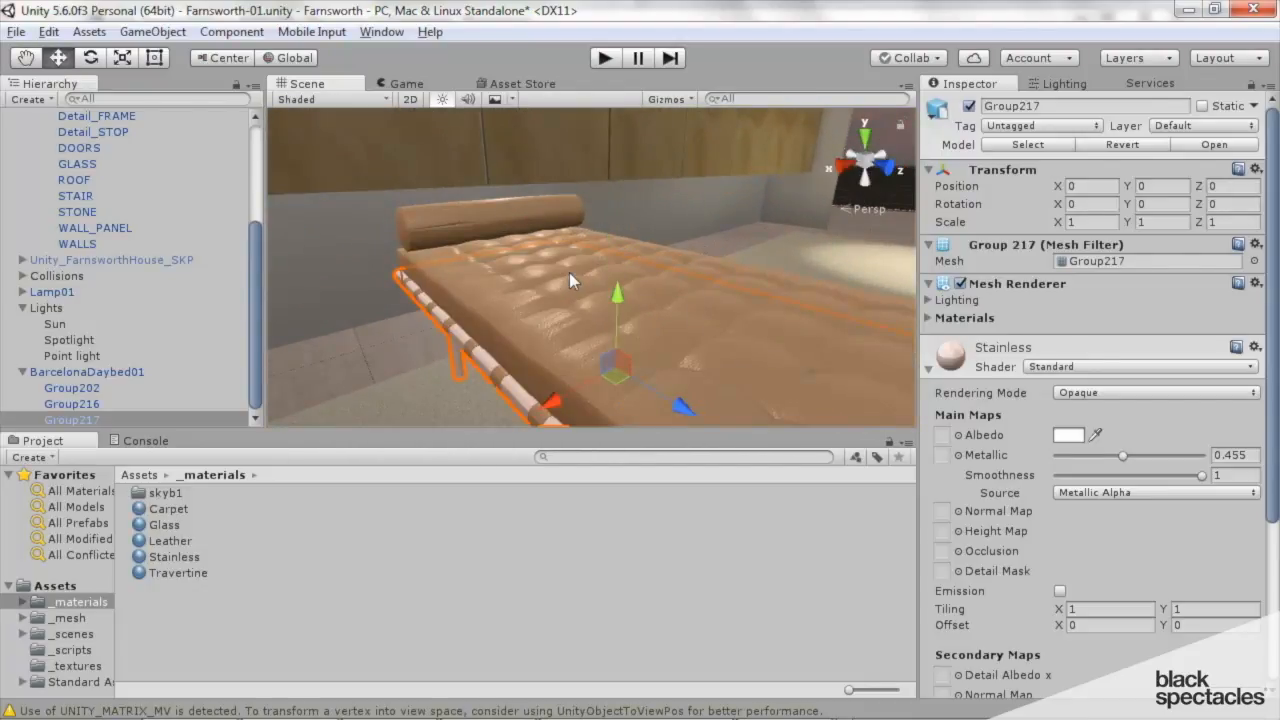
pyautogui.click(780, 353)
pyautogui.click(706, 333)
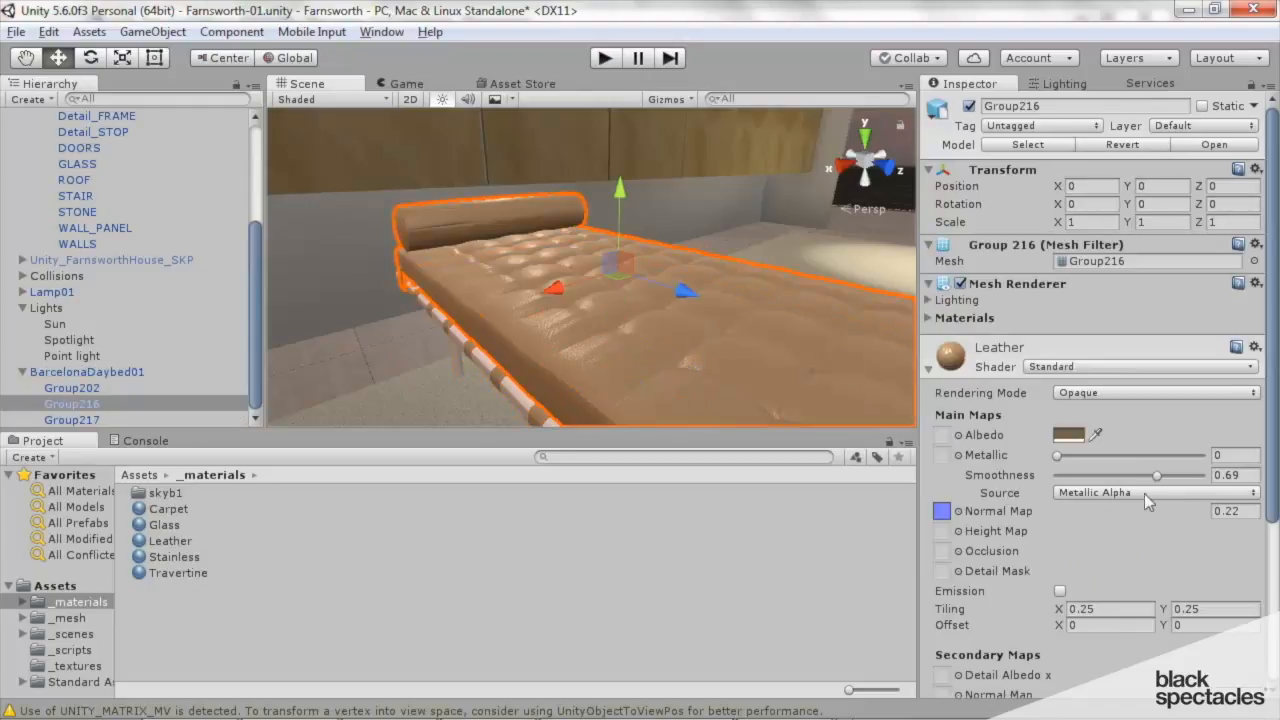
pyautogui.moveTo(1157, 477); pyautogui.dragTo(1139, 477)
# Step: Examine the leather surface of the mattress and bolster from several angles and distances
pyautogui.keyDown('alt'); pyautogui.moveTo(535, 335); pyautogui.dragTo(562, 300); pyautogui.keyUp('alt')
pyautogui.scroll(-4, 570, 292)
pyautogui.moveTo(572, 288); pyautogui.dragTo(556, 318, button='middle')
pyautogui.scroll(5, 556, 319)
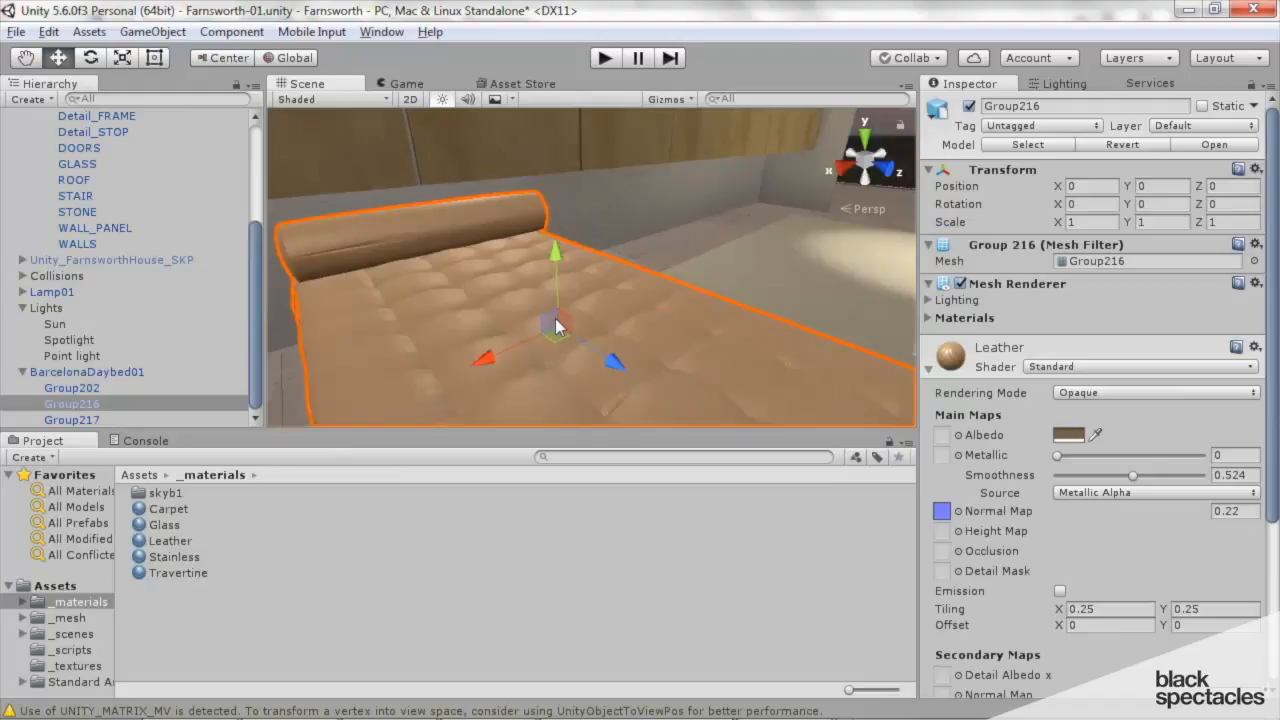
pyautogui.scroll(2, 555, 318)
pyautogui.scroll(-8, 630, 309)
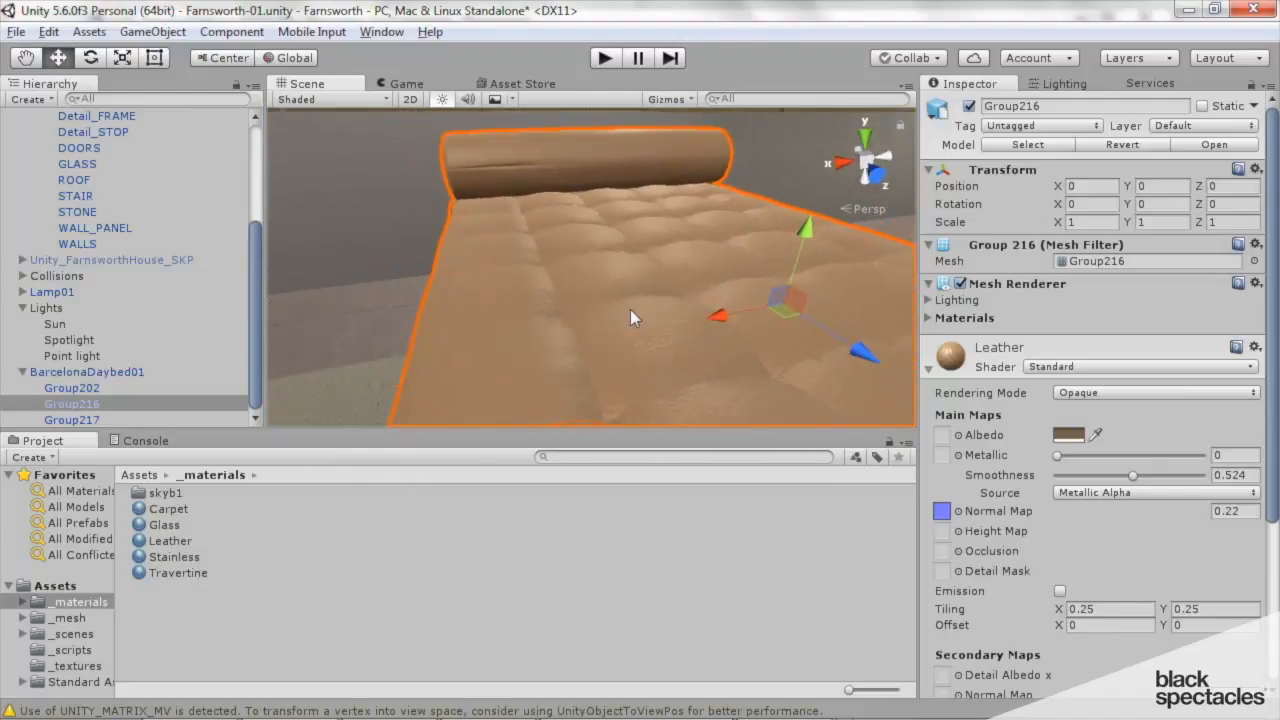
pyautogui.scroll(-1, 529, 281)
pyautogui.moveTo(529, 281); pyautogui.dragTo(649, 237, button='middle')
pyautogui.scroll(-2, 649, 260)
pyautogui.scroll(-3, 649, 237)
# Step: Set the scene's environment lighting intensity multiplier to 3.95
pyautogui.click(1062, 84)
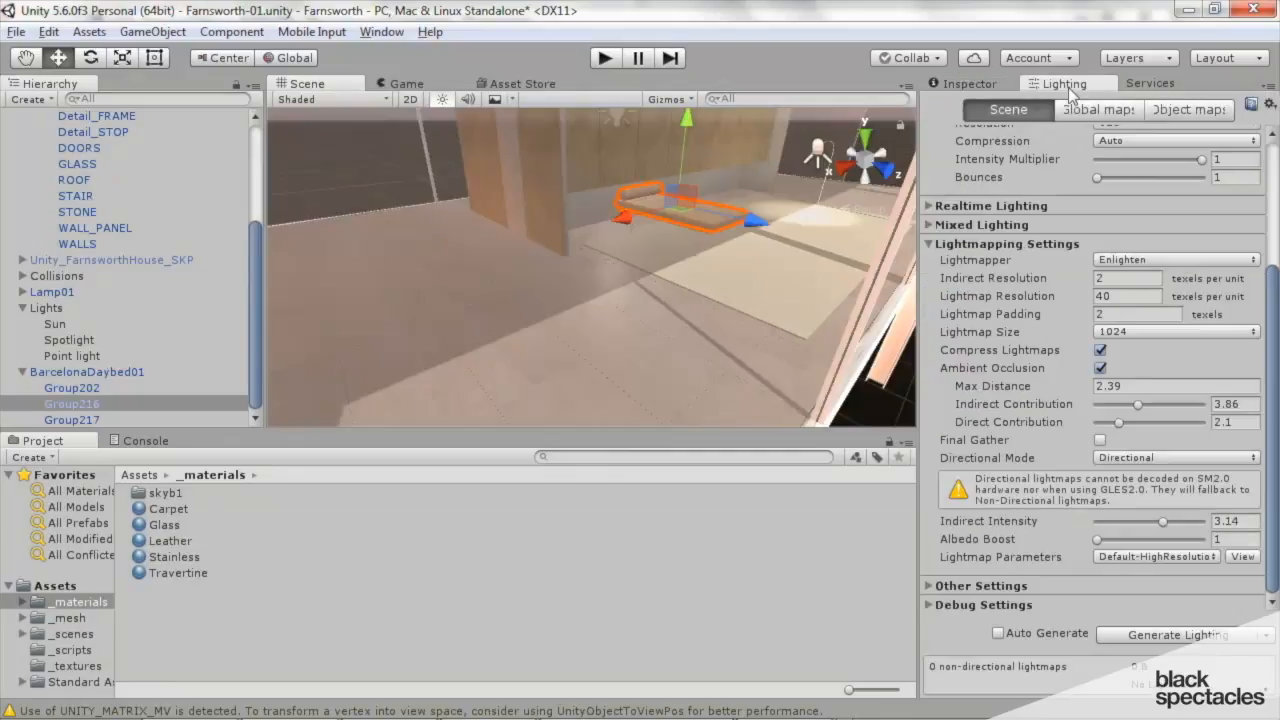
pyautogui.scroll(4, 1041, 222)
pyautogui.moveTo(1140, 235)
pyautogui.mouseDown()
pyautogui.moveTo(1175, 242)
pyautogui.moveTo(1149, 240)
pyautogui.mouseUp()
# Step: Find the built-in Default-Skybox and assign it as the scene's skybox material
pyautogui.click(1254, 154)
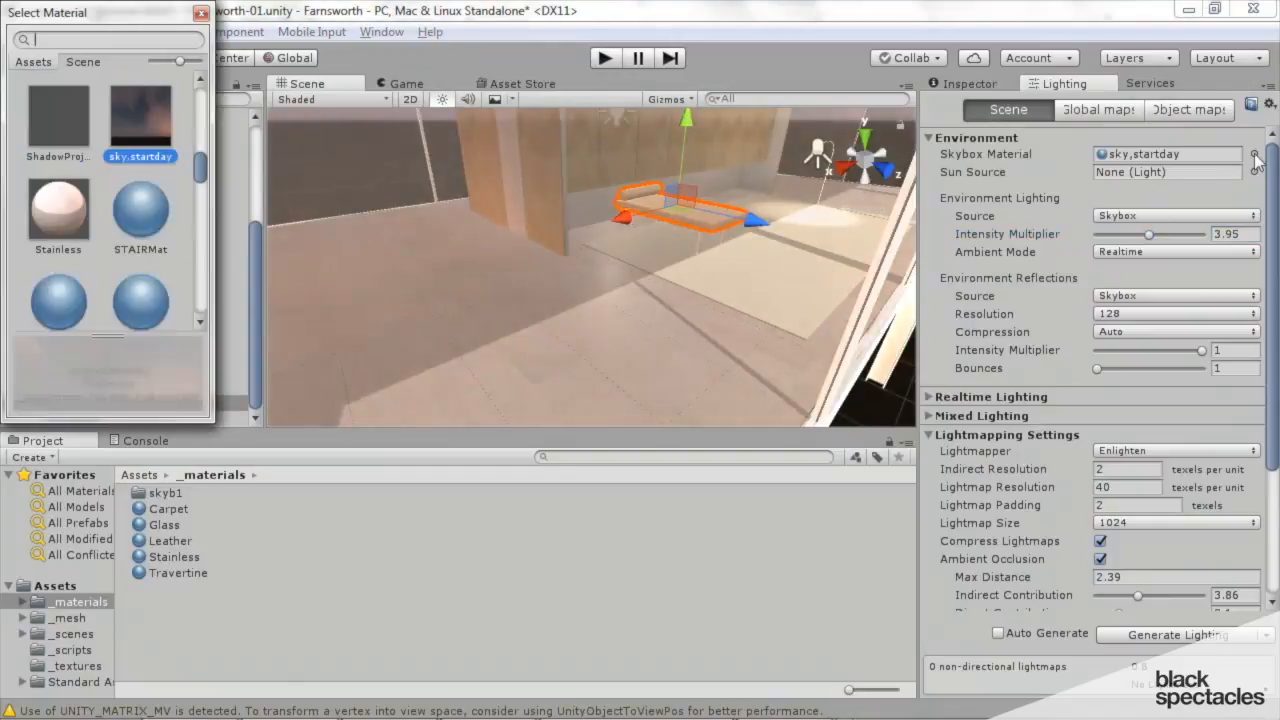
pyautogui.scroll(5, 132, 236)
pyautogui.scroll(3, 100, 205)
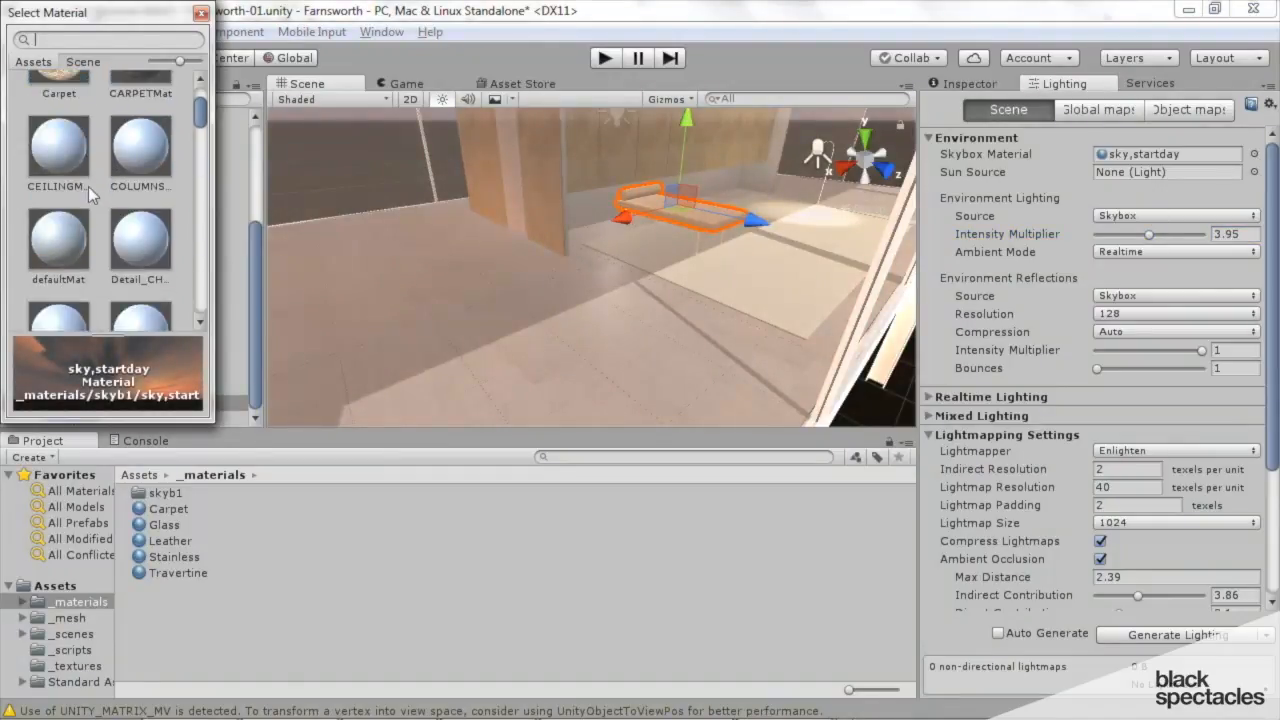
pyautogui.write('default')
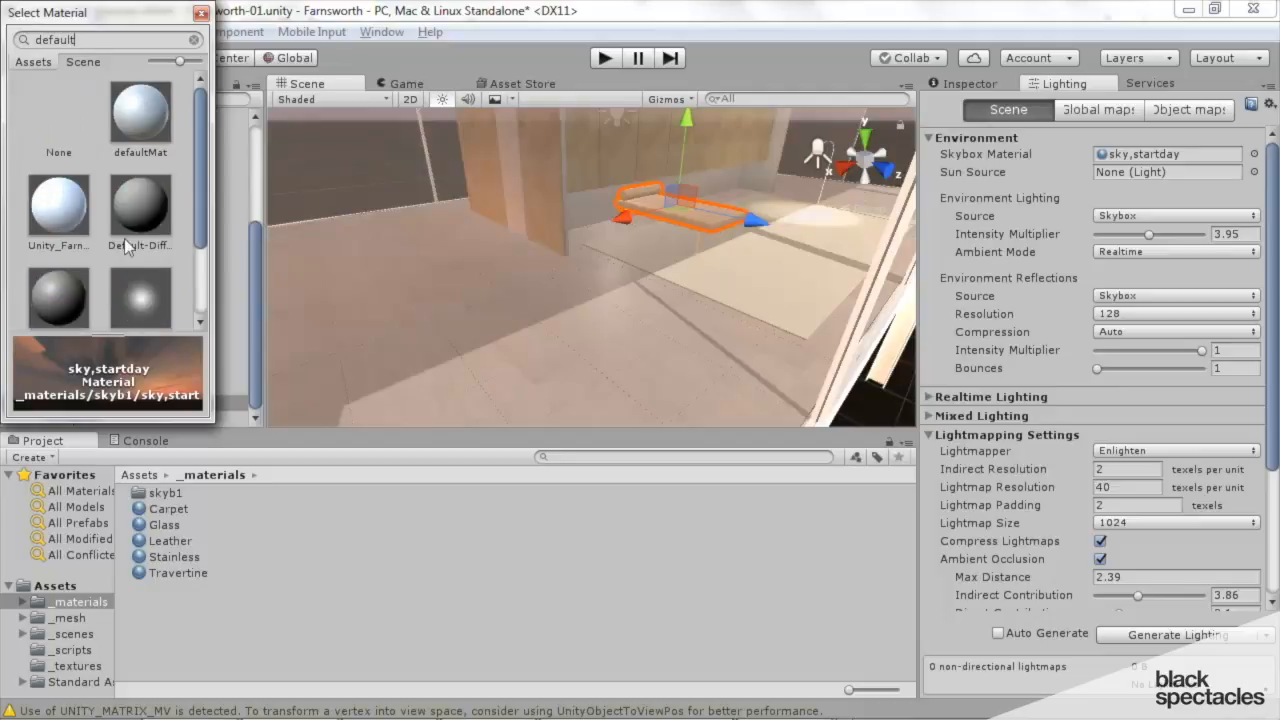
pyautogui.moveTo(202, 184); pyautogui.dragTo(220, 277)
pyautogui.doubleClick(54, 283)
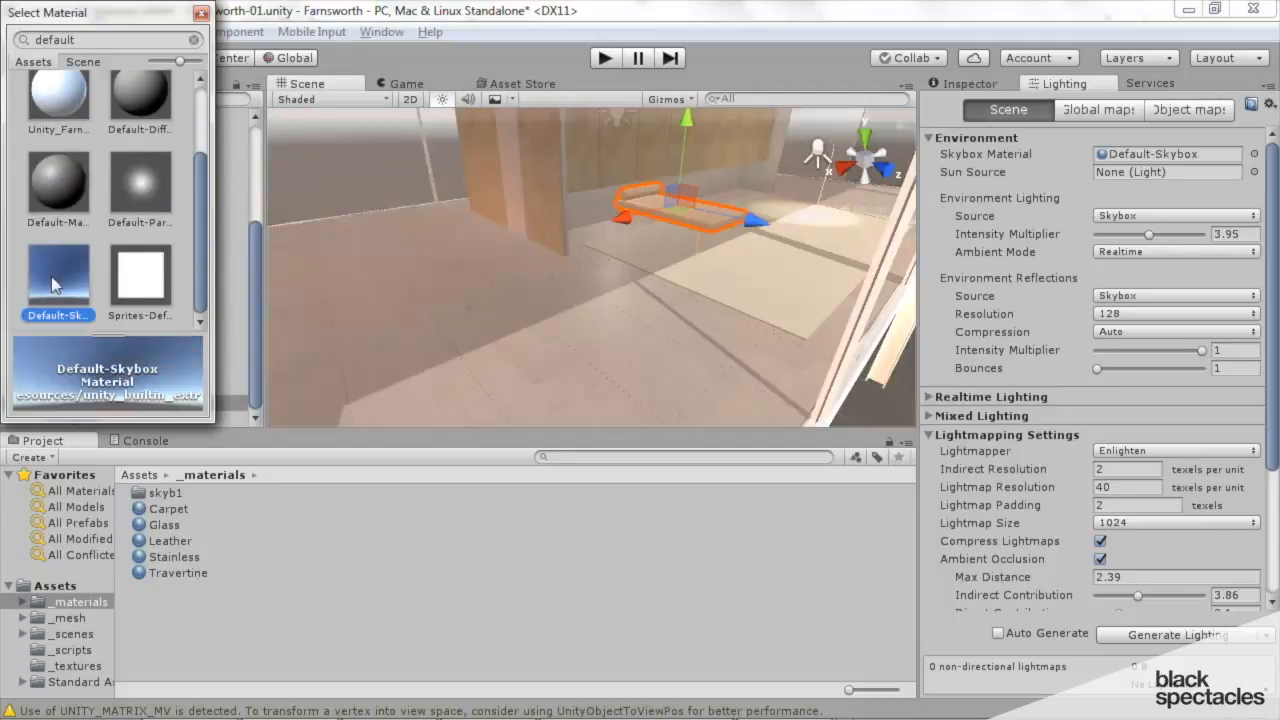
# Step: Inspect the house interior and exterior under the default skybox from several viewpoints
pyautogui.keyDown('alt'); pyautogui.moveTo(591, 205); pyautogui.dragTo(683, 203); pyautogui.keyUp('alt')
pyautogui.moveTo(683, 203); pyautogui.dragTo(606, 272, button='middle')
pyautogui.keyDown('alt'); pyautogui.moveTo(606, 272); pyautogui.dragTo(619, 237); pyautogui.keyUp('alt')
pyautogui.scroll(-5, 680, 232)
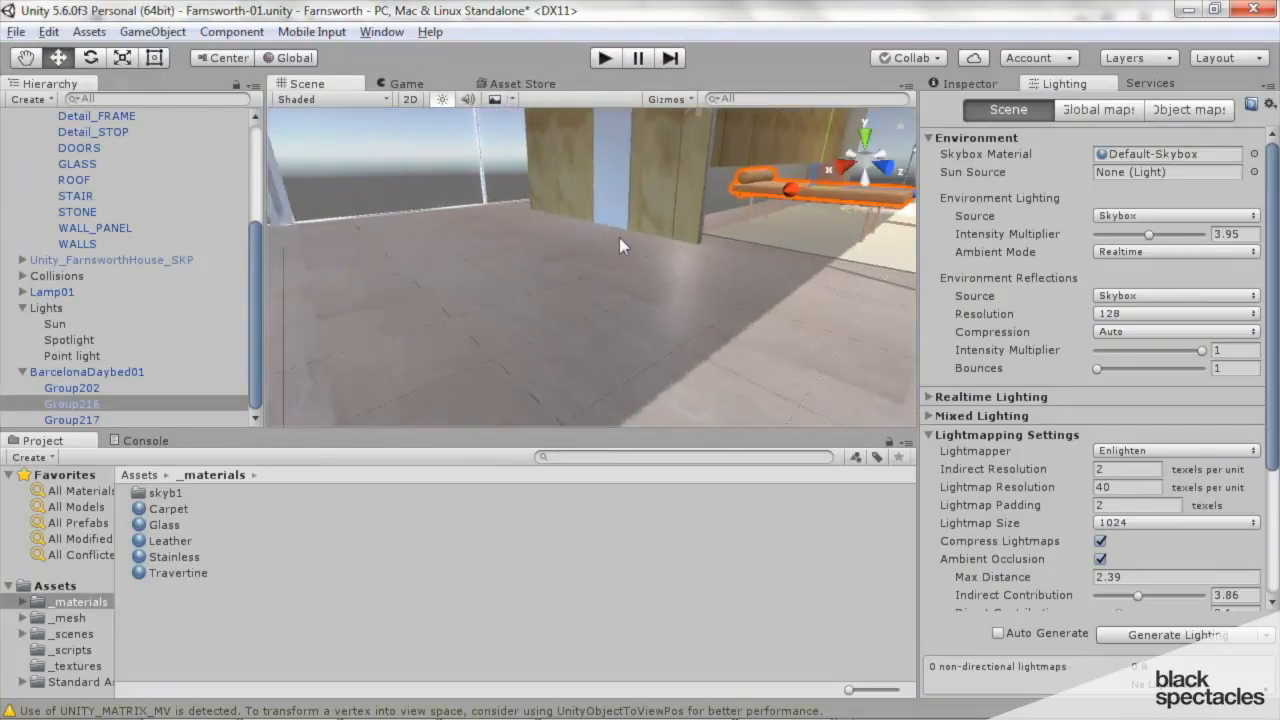
pyautogui.scroll(-3, 604, 245)
pyautogui.scroll(-5, 604, 246)
pyautogui.moveTo(604, 249); pyautogui.dragTo(657, 206, button='middle')
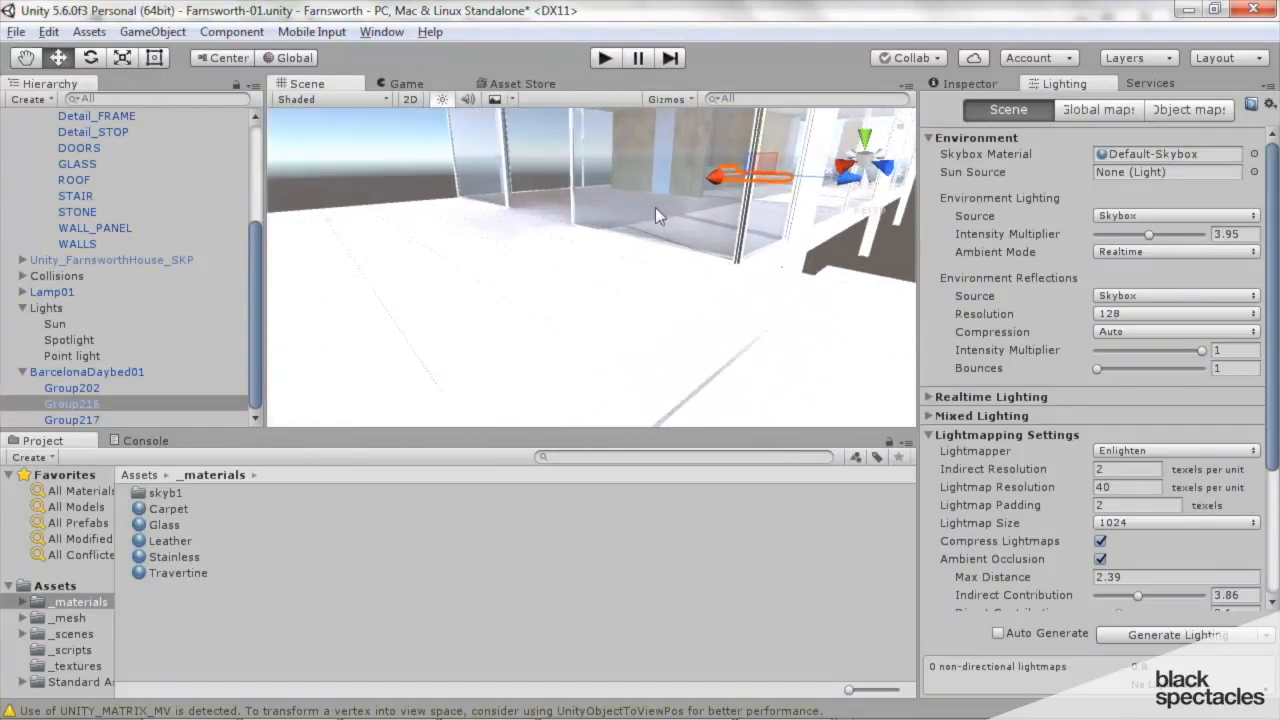
pyautogui.scroll(-3, 657, 206)
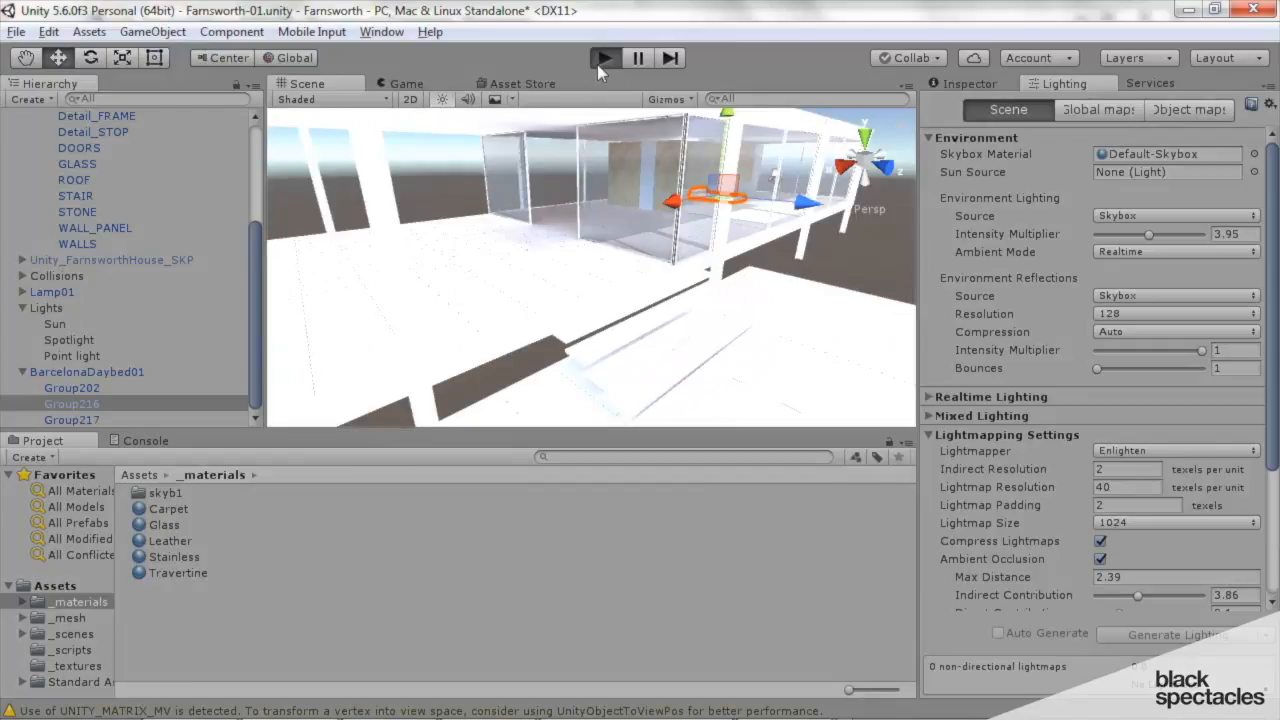
# Step: Run the scene in Play mode and walk through the house, viewing the daybed, lamp and wall panels
pyautogui.click(601, 62)
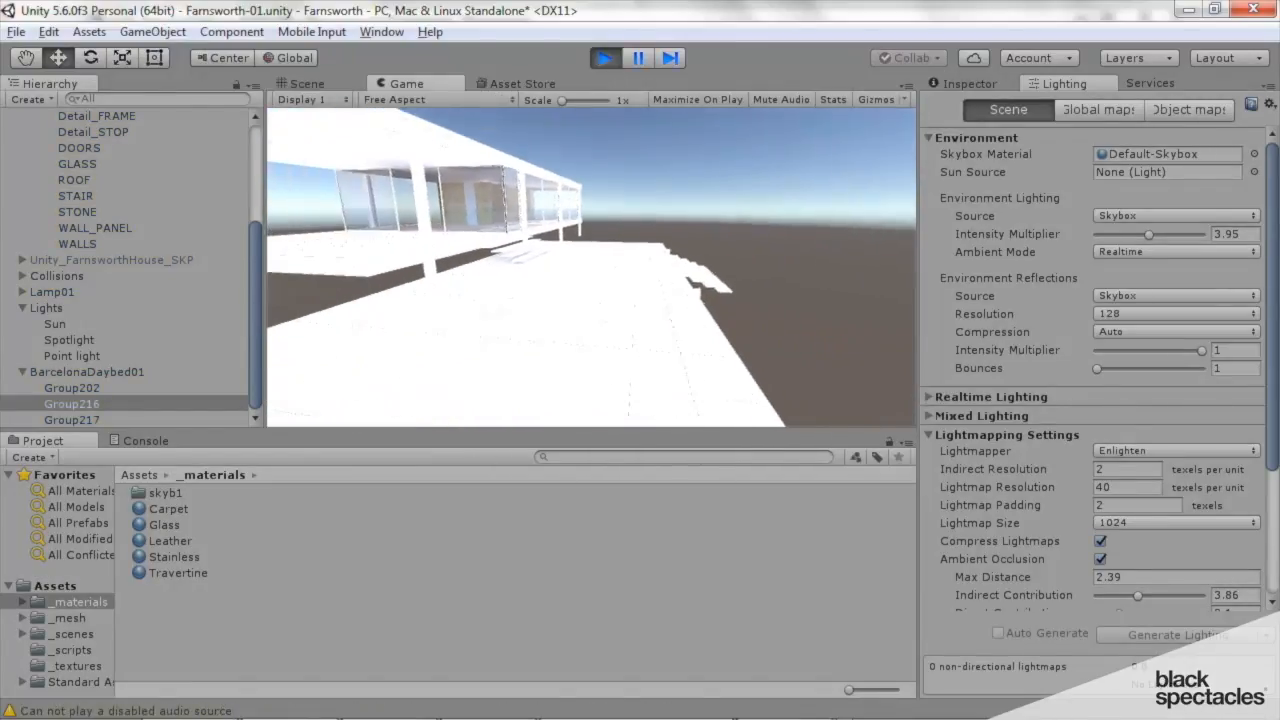
pyautogui.press('w')
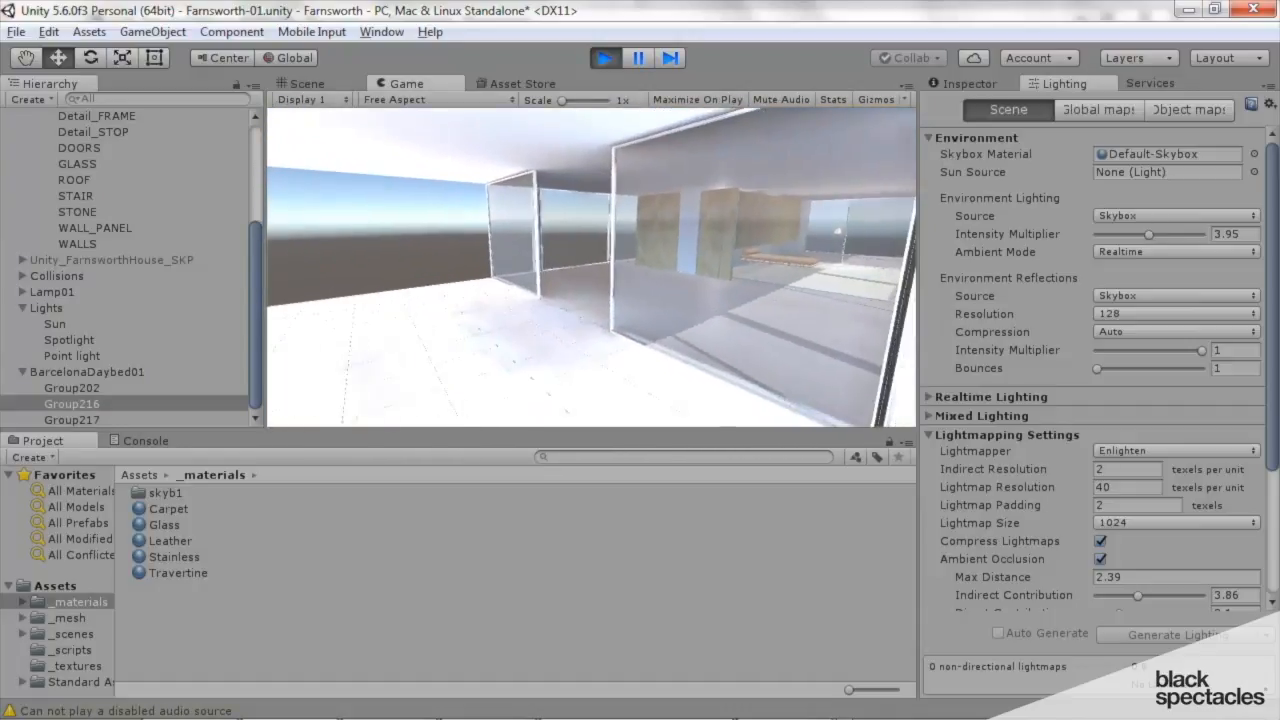
pyautogui.press('w')
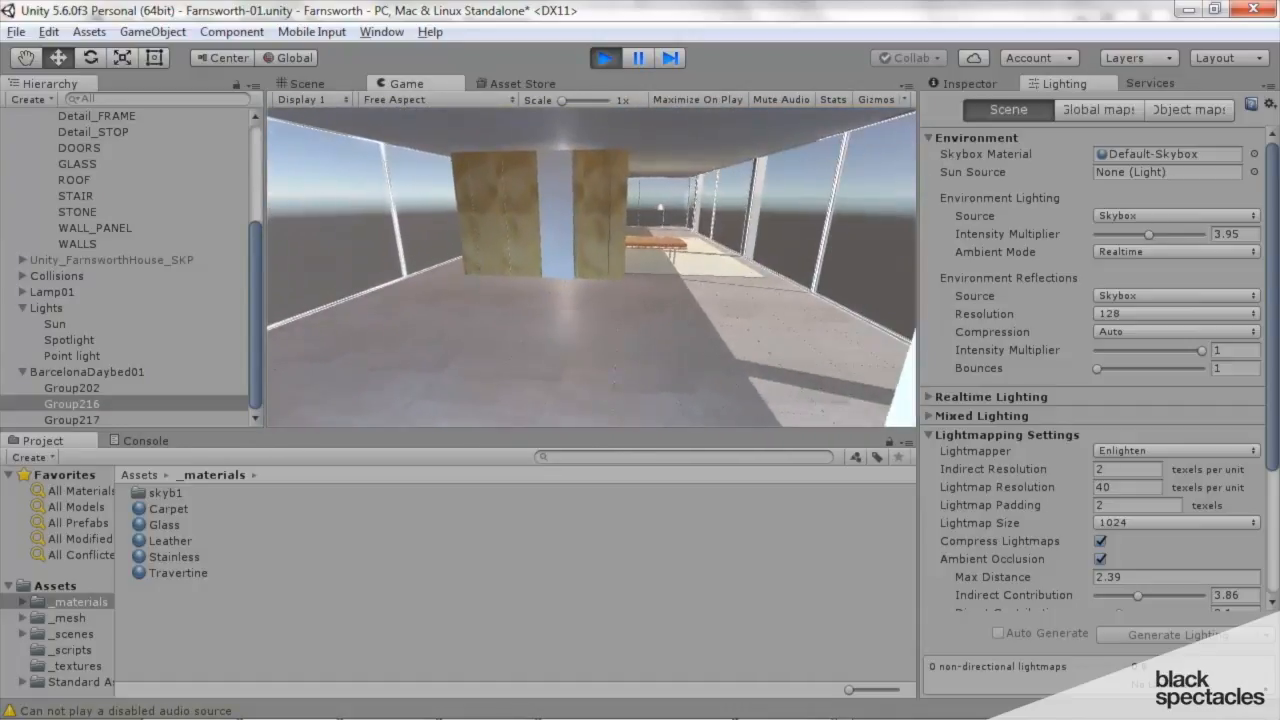
pyautogui.press('w')
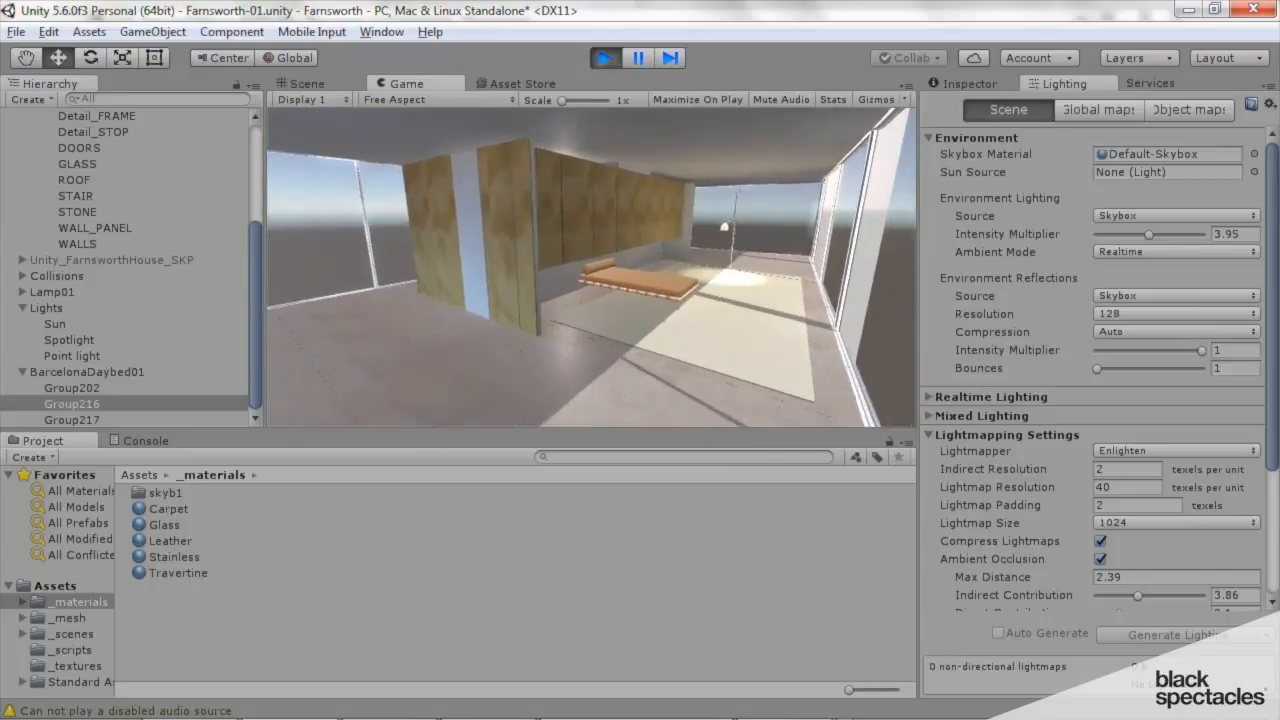
pyautogui.press('w')
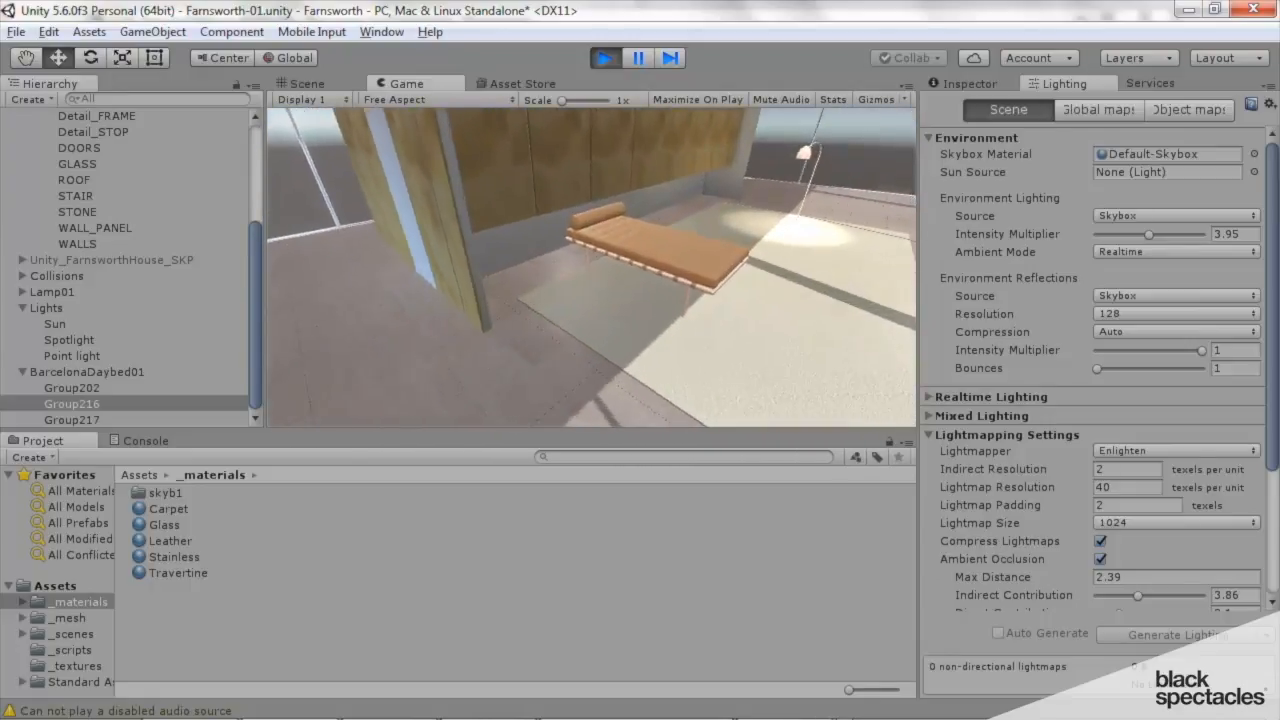
pyautogui.press('s')
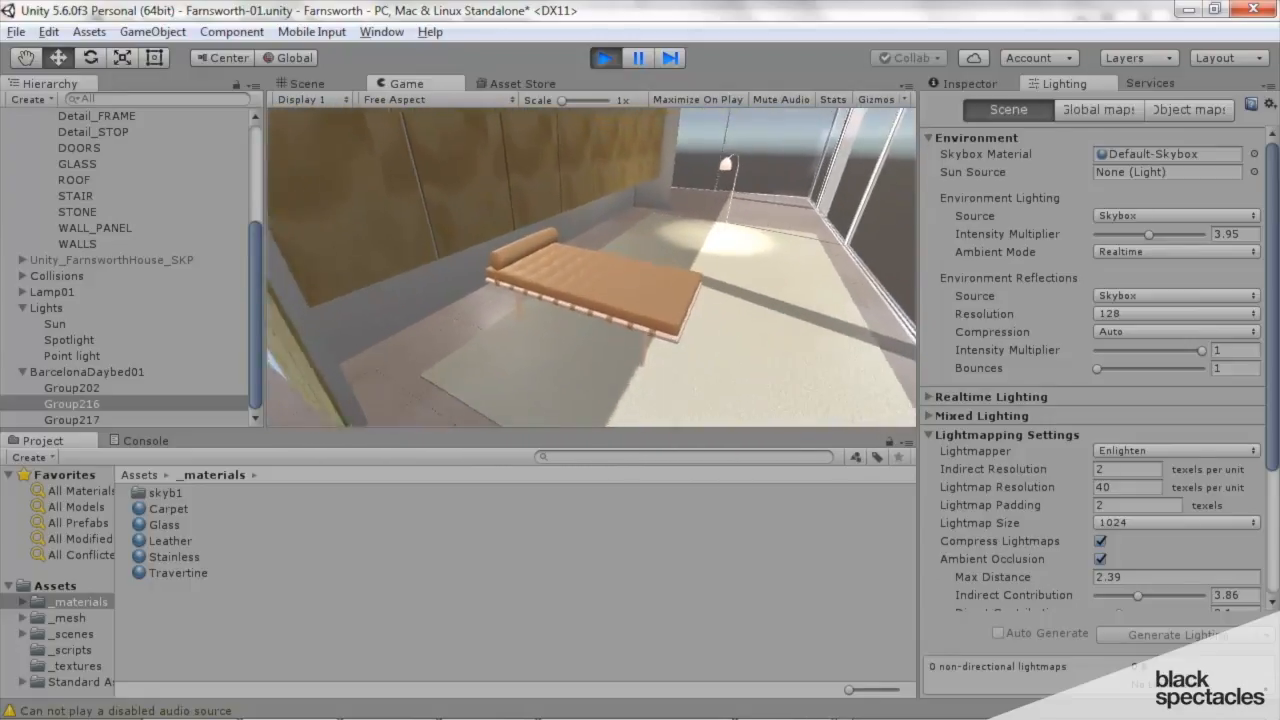
pyautogui.press('w')
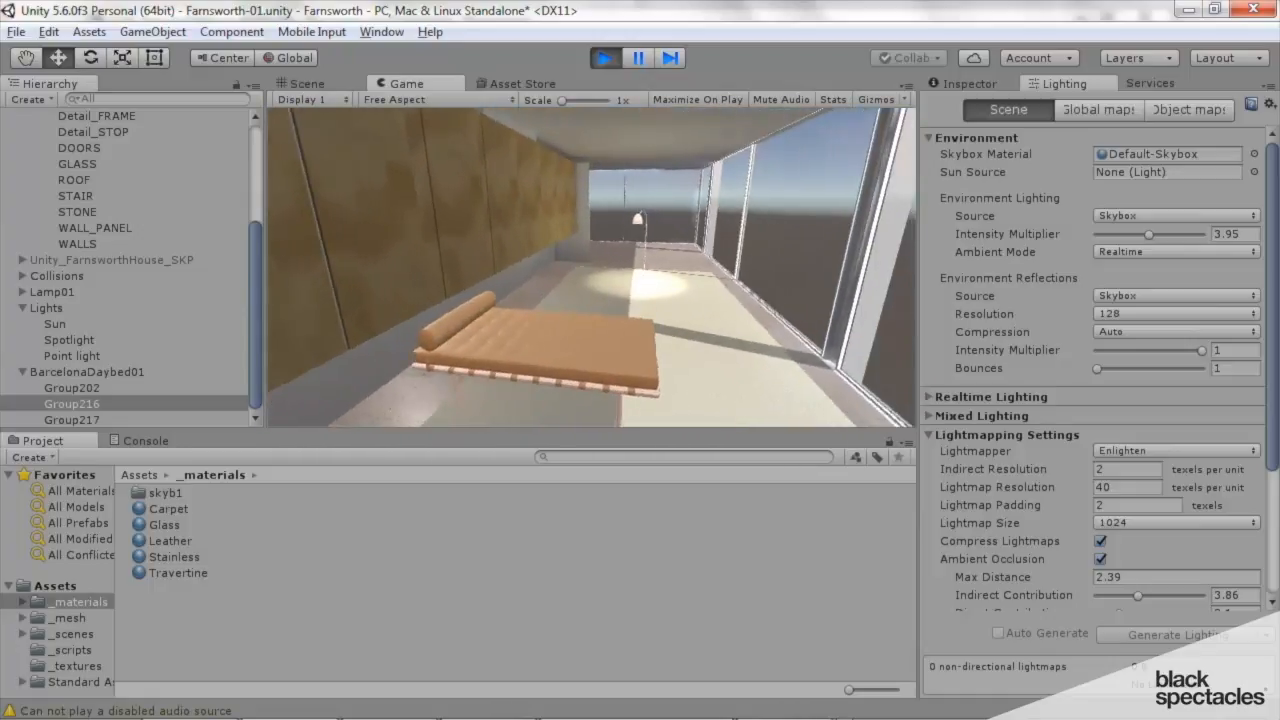
pyautogui.press('w')
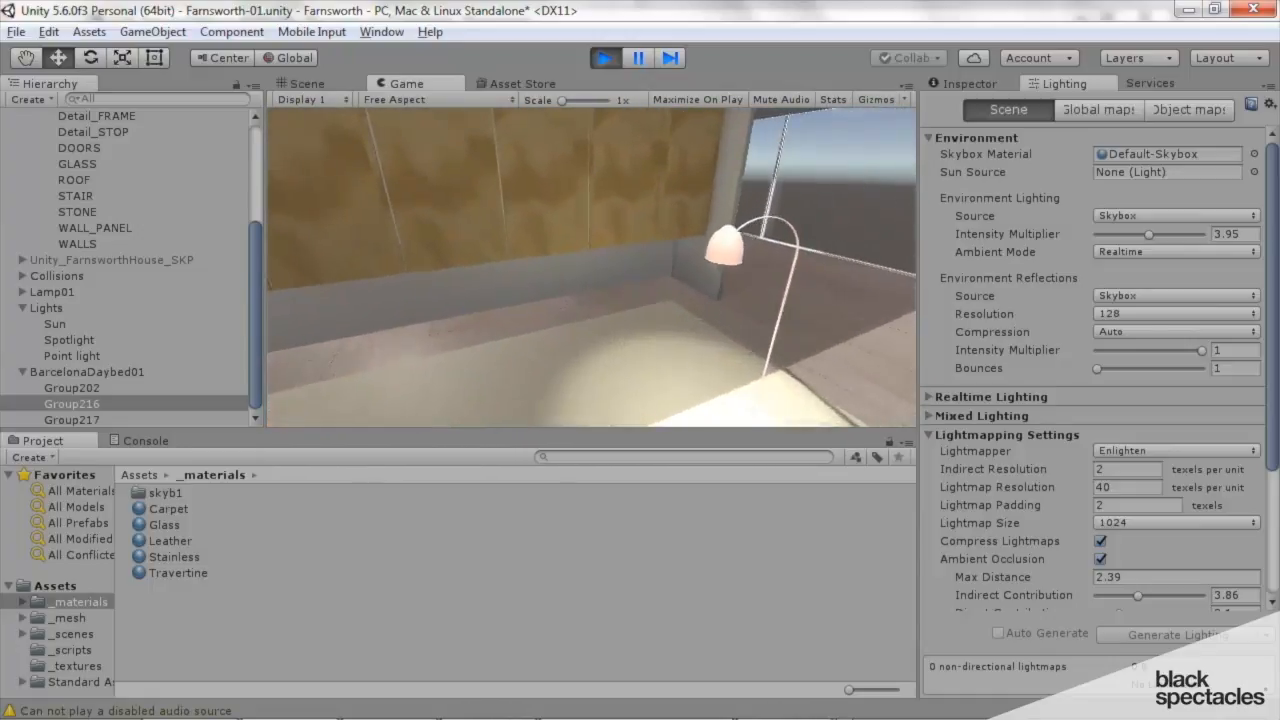
pyautogui.press('a')
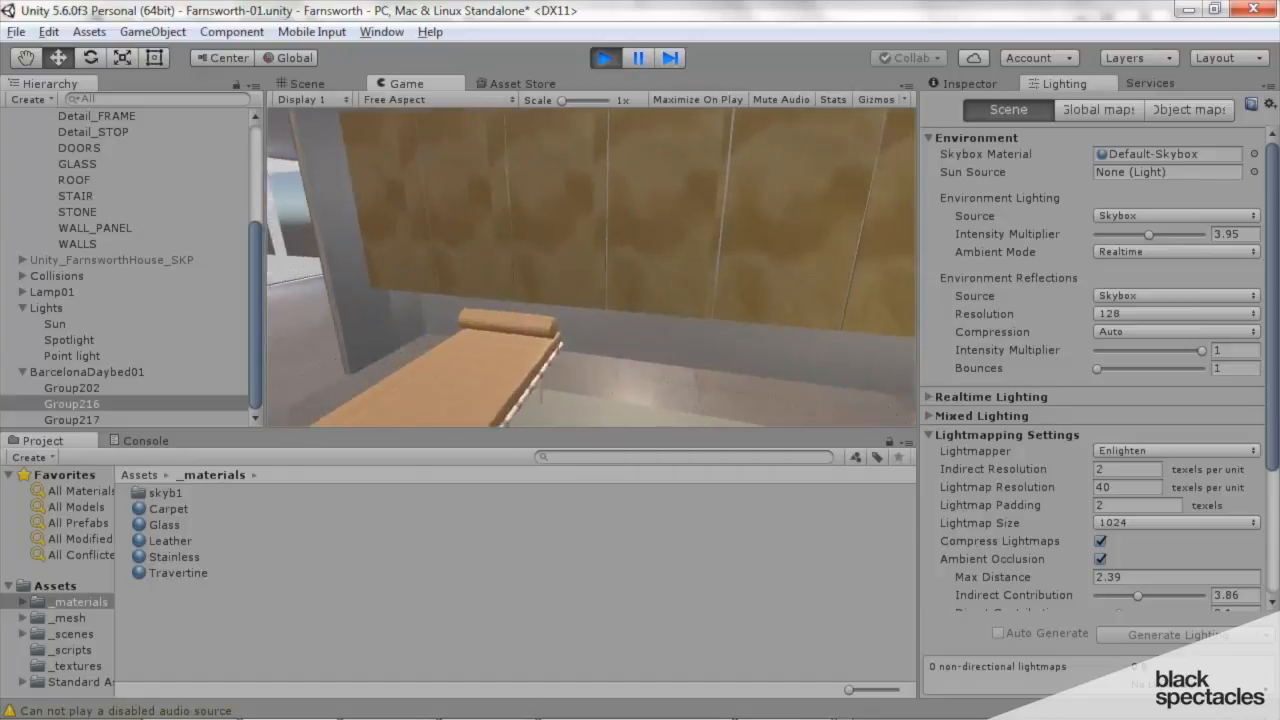
pyautogui.press('a')
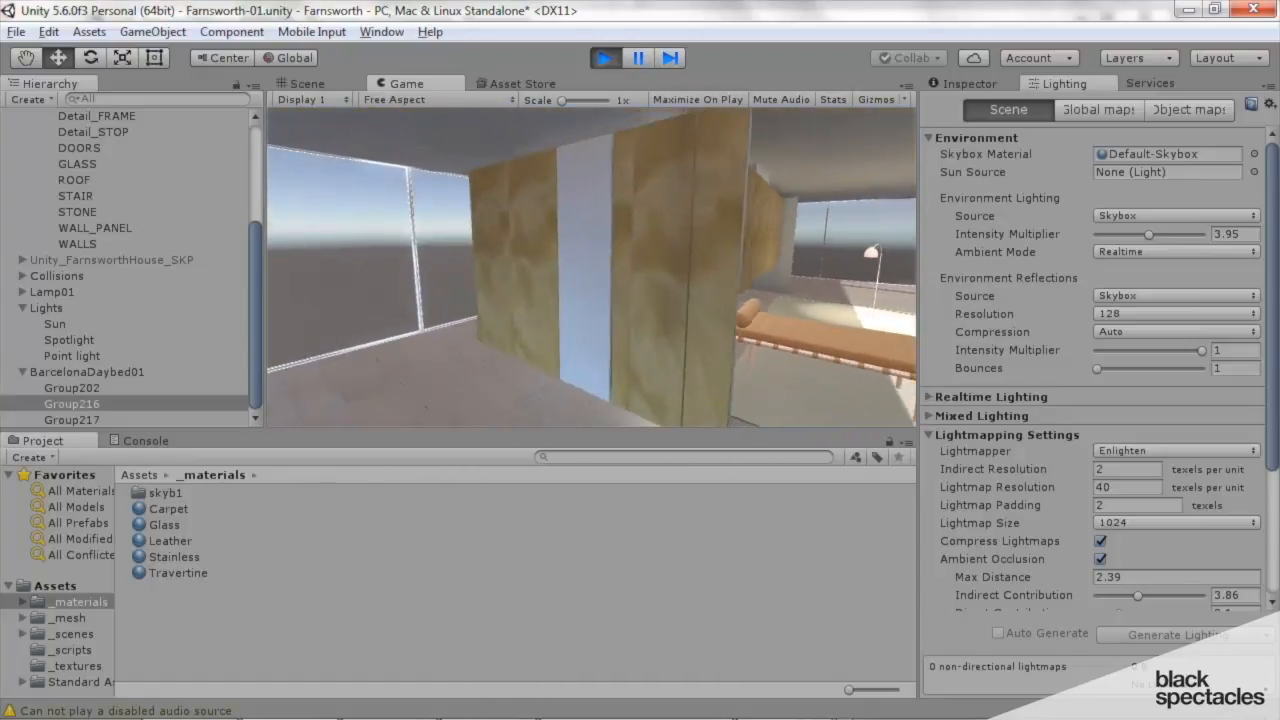
pyautogui.press('w')
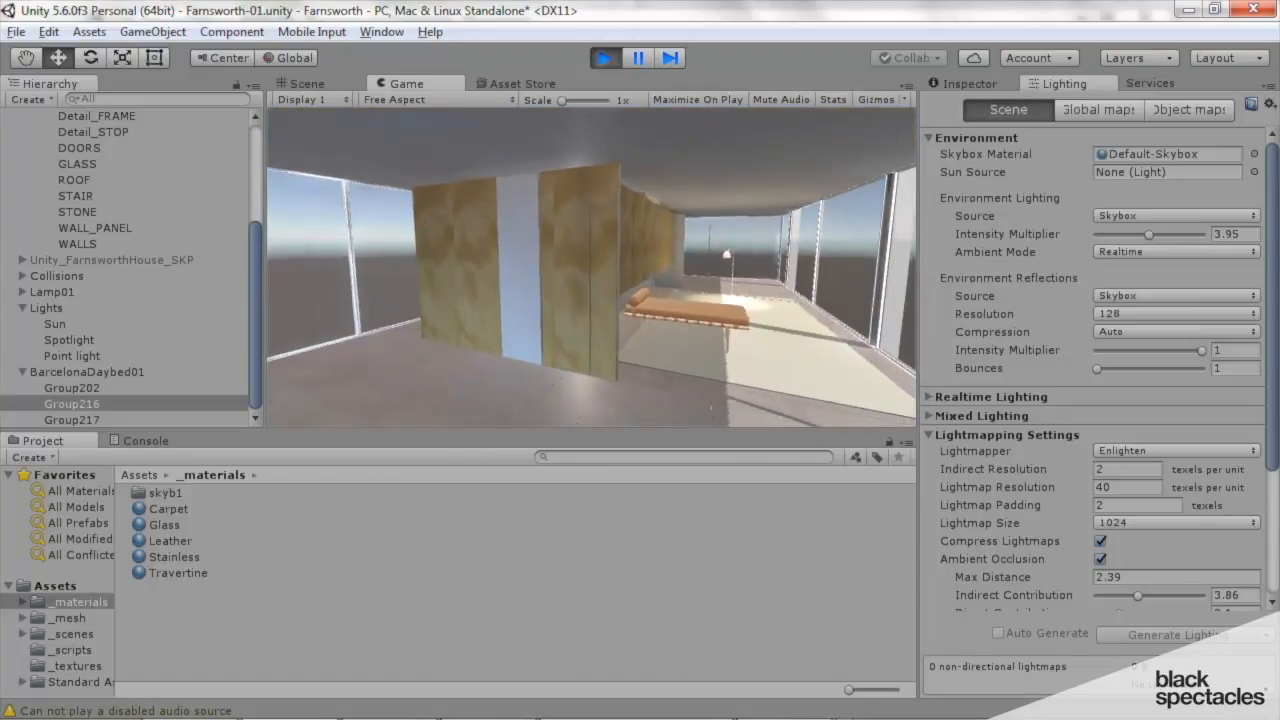
pyautogui.press('w')
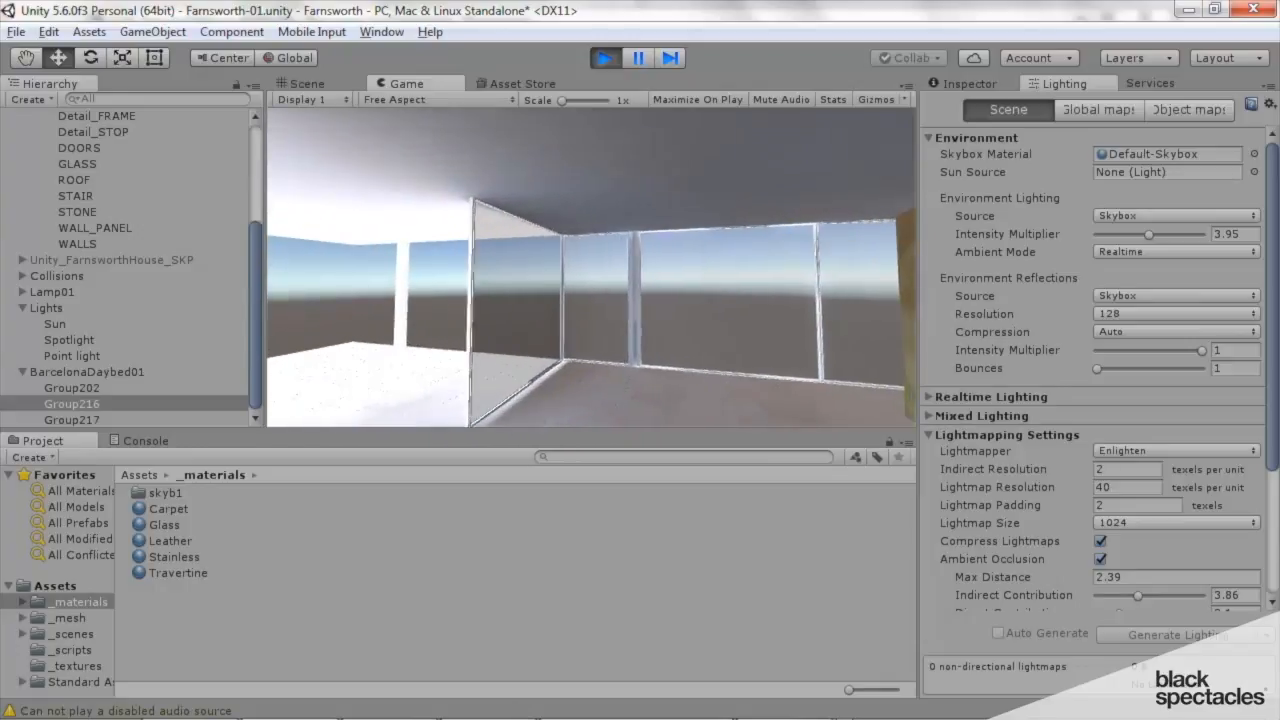